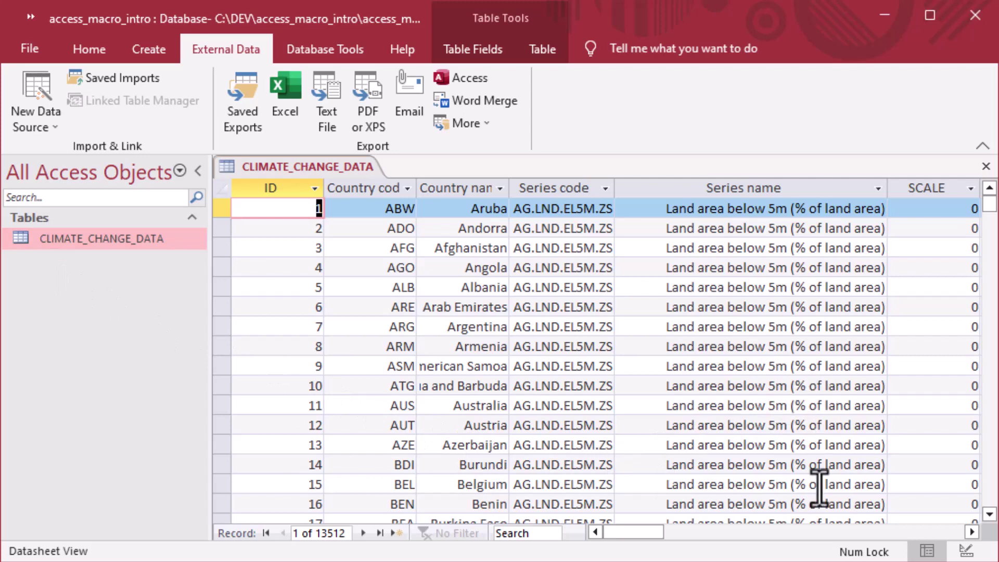
Look through the columns and rows of the CLIMATE_CHANGE_DATA table, including the year columns, and close the table
{"action": "left_click_drag", "start_coordinate": [970, 531], "coordinate": [970, 532]}
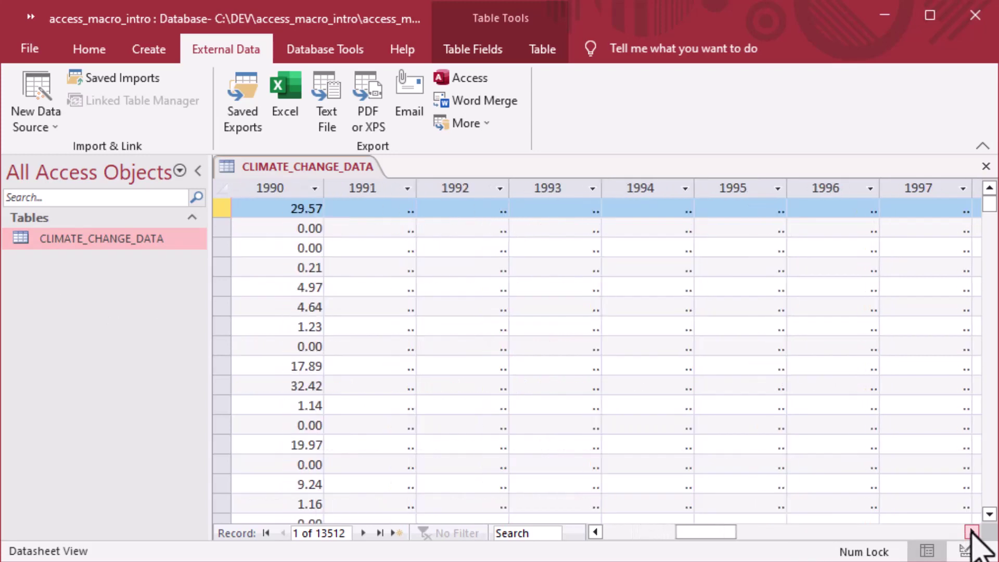
{"action": "left_click_drag", "start_coordinate": [703, 532], "coordinate": [624, 532]}
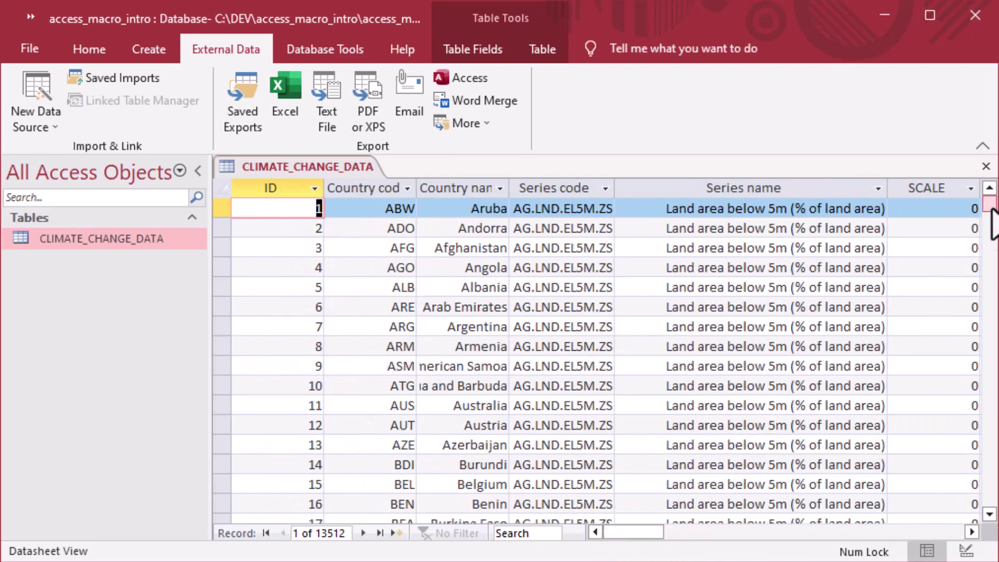
{"action": "mouse_move", "coordinate": [992, 209]}
{"action": "left_mouse_down"}
{"action": "mouse_move", "coordinate": [992, 290]}
{"action": "mouse_move", "coordinate": [991, 204]}
{"action": "left_mouse_up"}
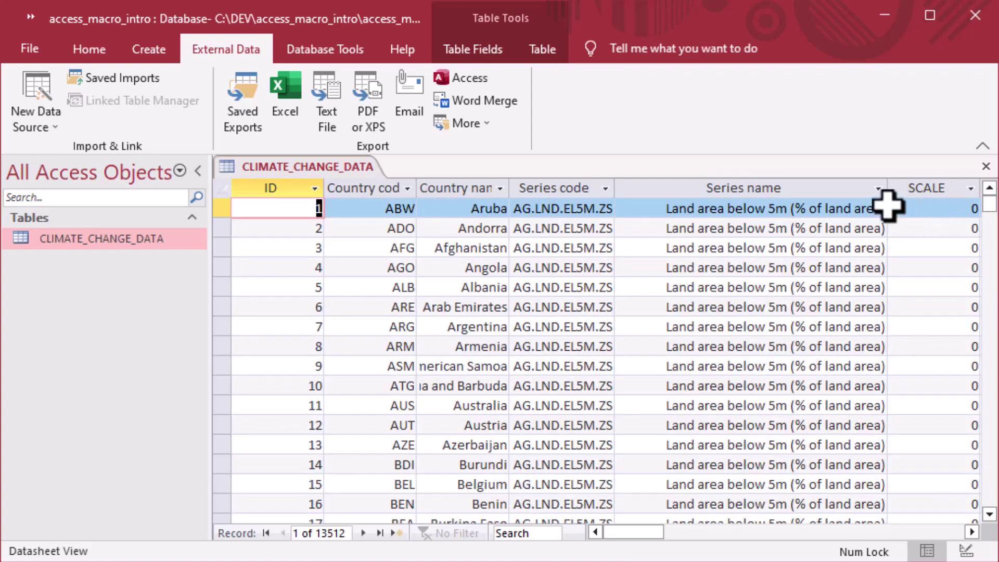
{"action": "left_click", "coordinate": [986, 166]}
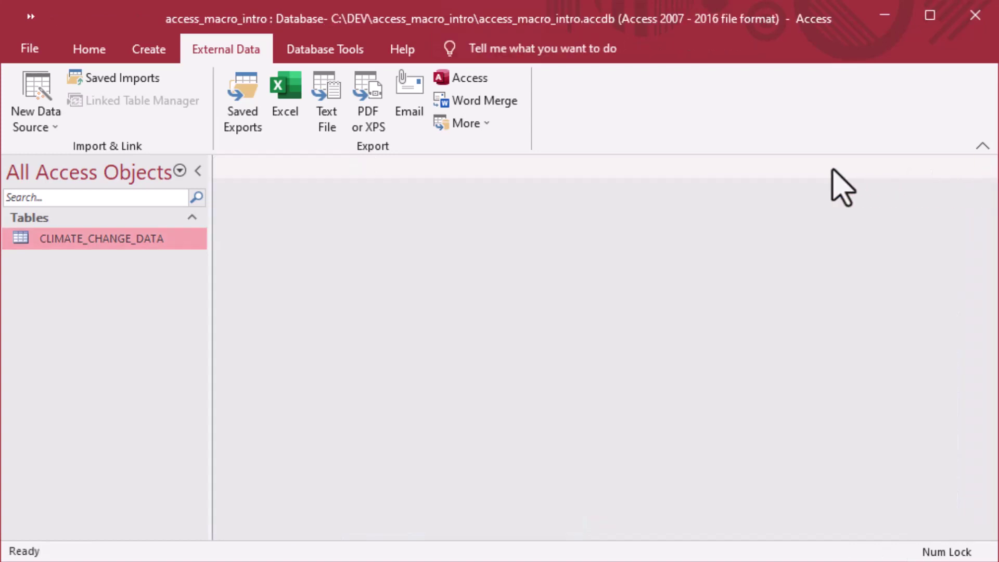
Start a Form Wizard form from CLIMATE_CHANGE_DATA with the fields Country code, Country name, Series code, Series name and 1990
{"action": "left_click", "coordinate": [136, 52]}
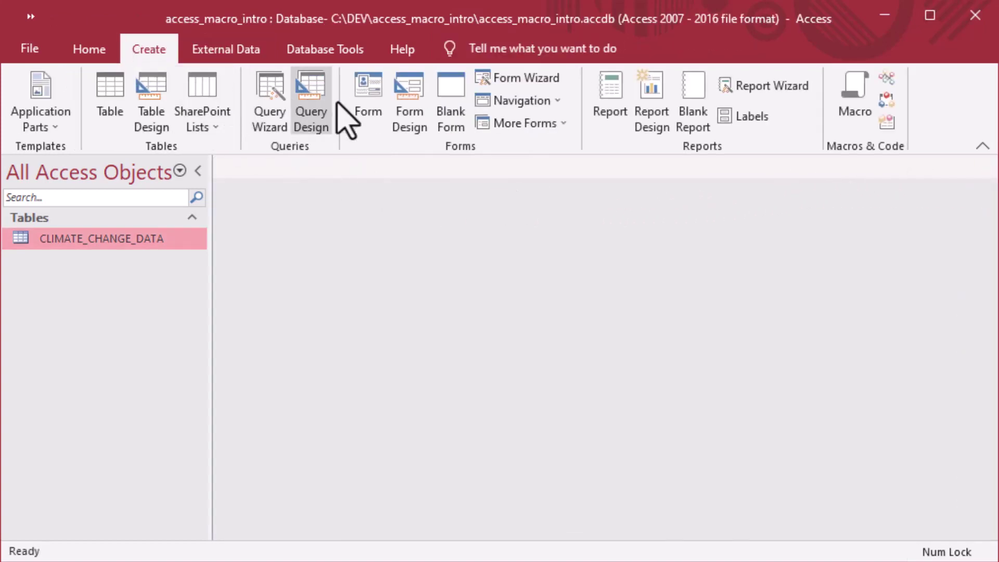
{"action": "left_click", "coordinate": [519, 78]}
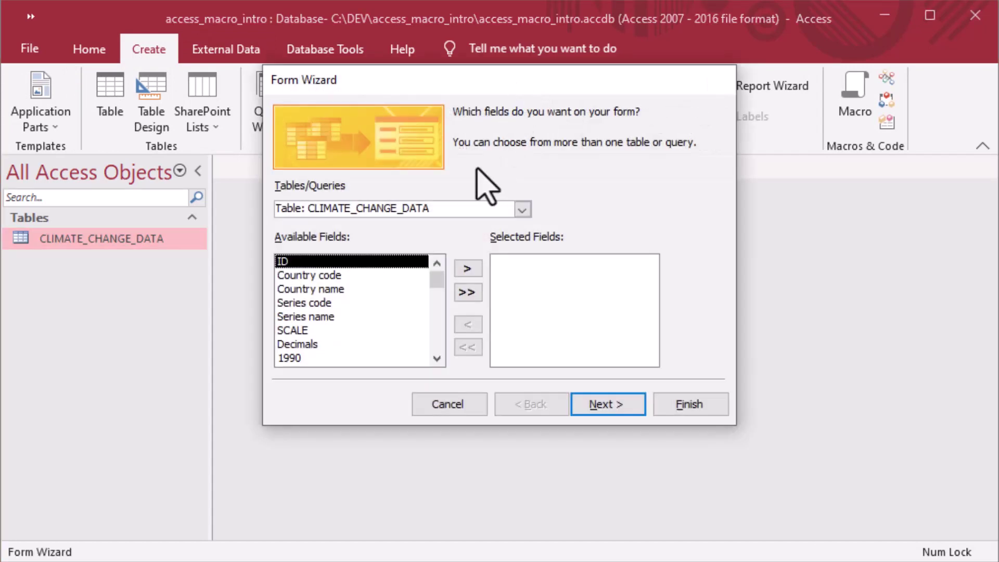
{"action": "left_click", "coordinate": [328, 277]}
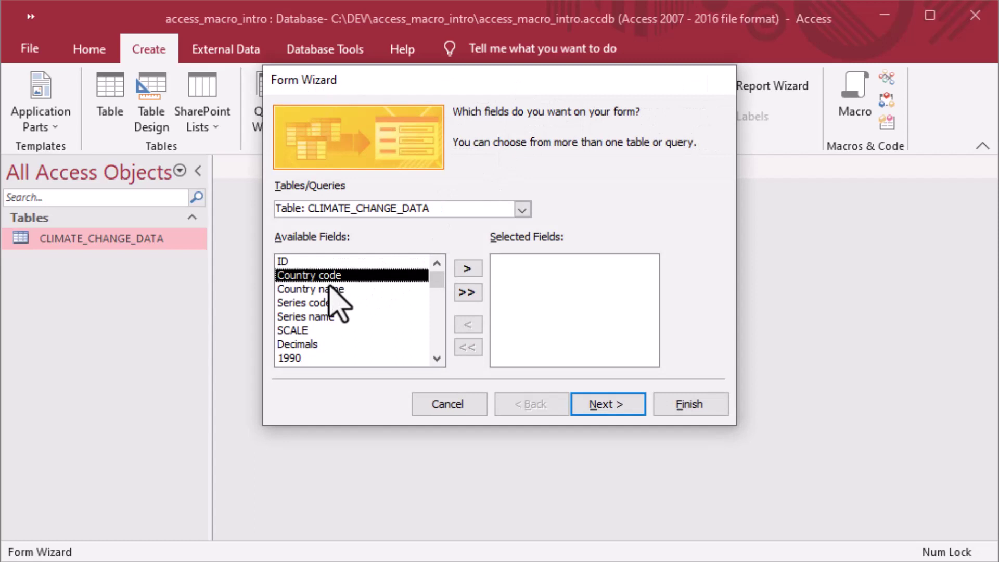
{"action": "left_click", "coordinate": [468, 268]}
{"action": "left_click", "coordinate": [468, 268]}
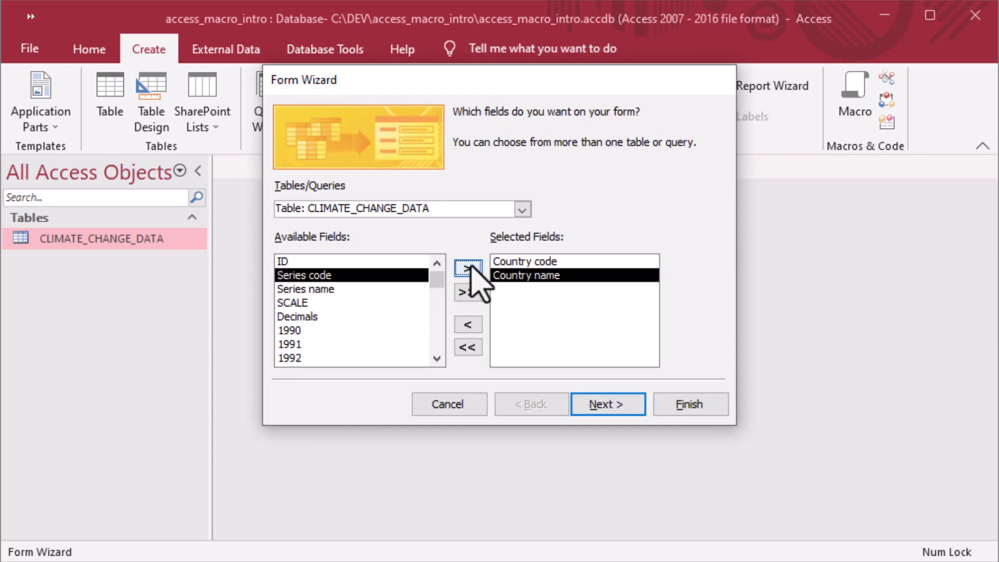
{"action": "left_click", "coordinate": [468, 268]}
{"action": "left_click", "coordinate": [468, 267]}
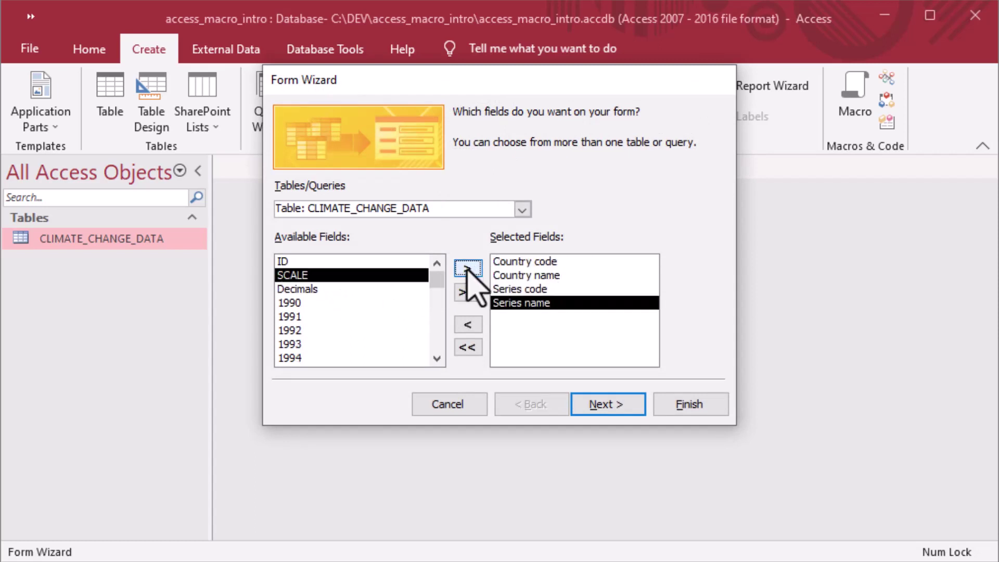
{"action": "left_click", "coordinate": [322, 303]}
{"action": "left_click", "coordinate": [468, 268]}
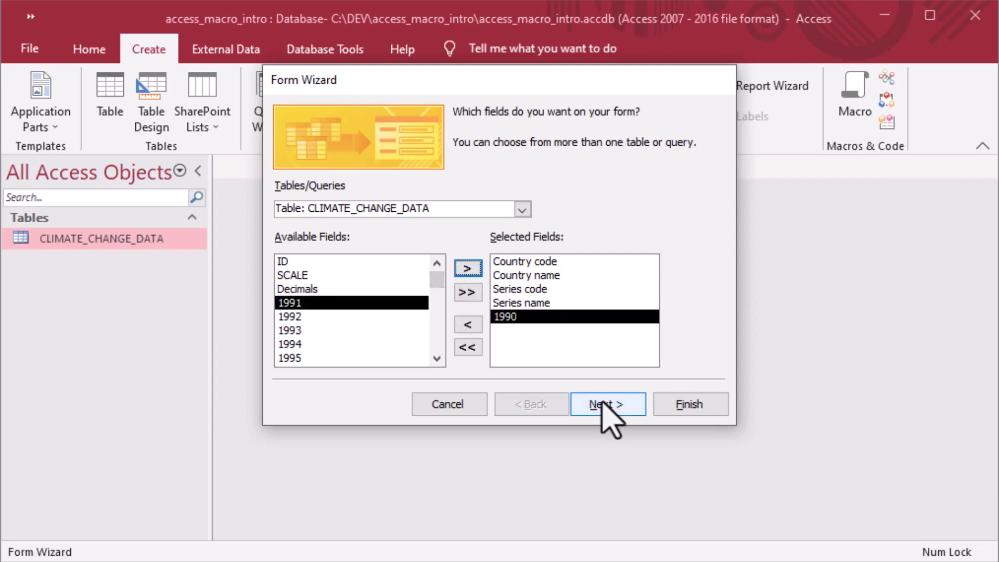
Keep the Columnar layout, title the form CLIMATE_CHANGE_DATA_FORM and finish the wizard with the form opened for viewing
{"action": "left_click", "coordinate": [610, 405]}
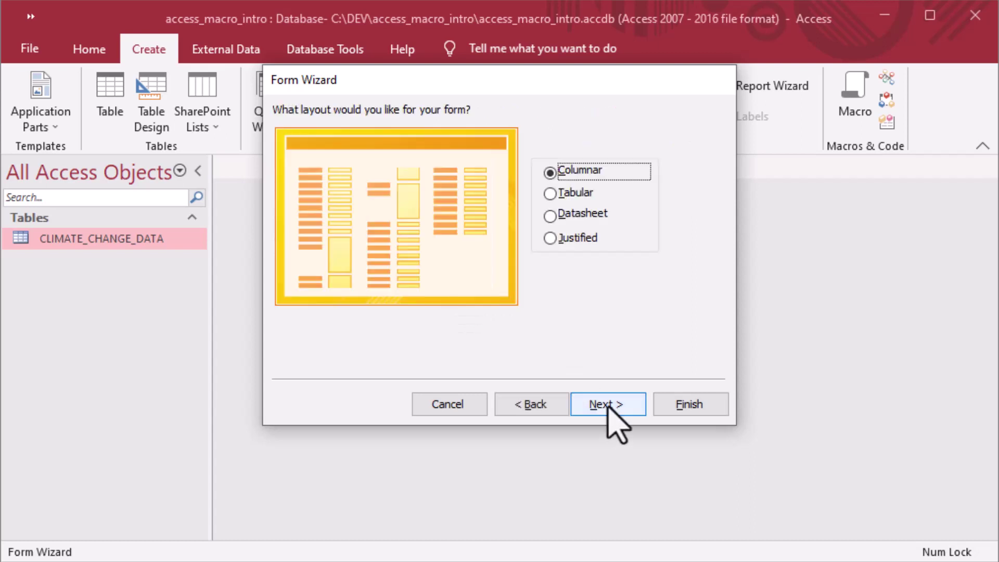
{"action": "left_click", "coordinate": [610, 405]}
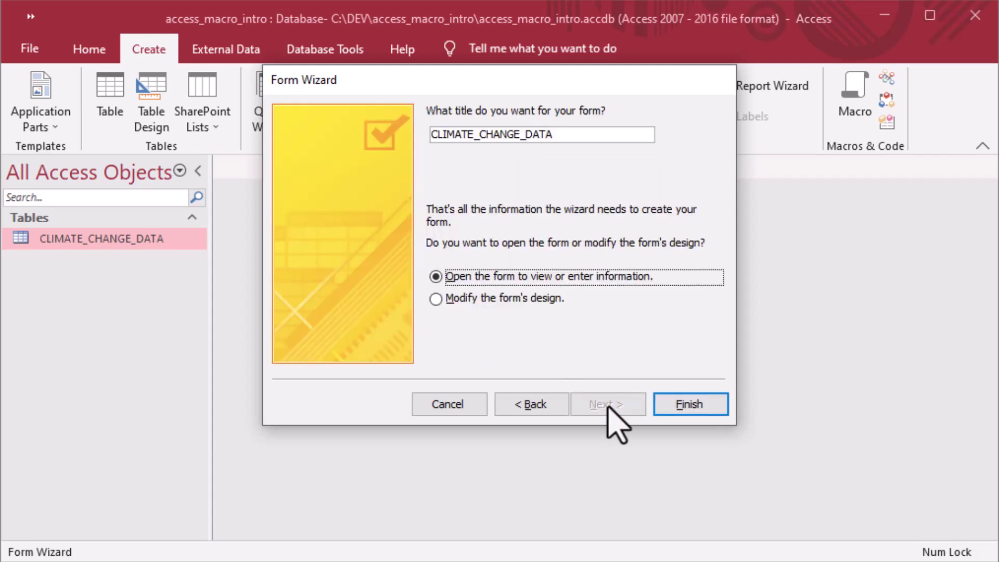
{"action": "left_click", "coordinate": [601, 136]}
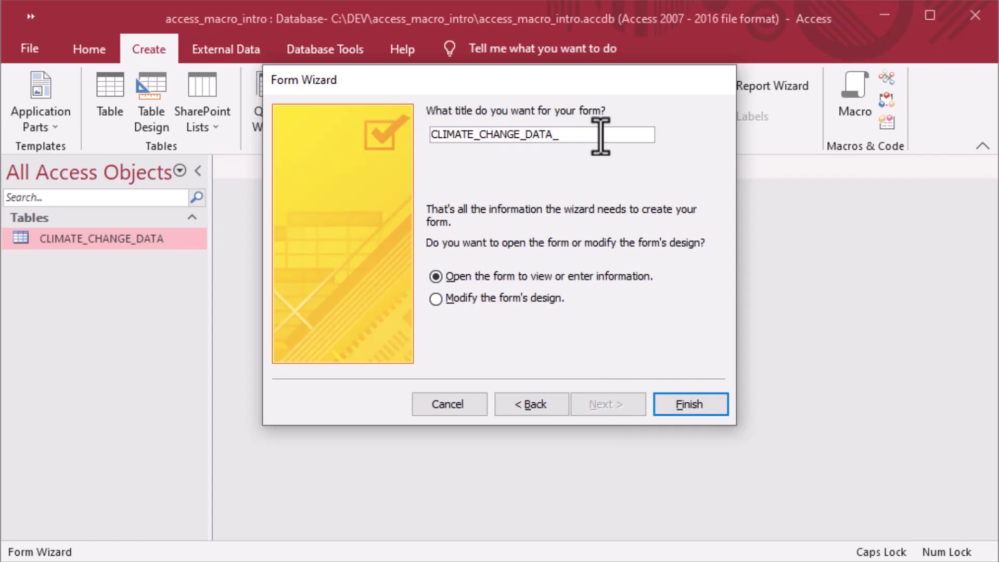
{"action": "key", "text": "Caps_Lock"}
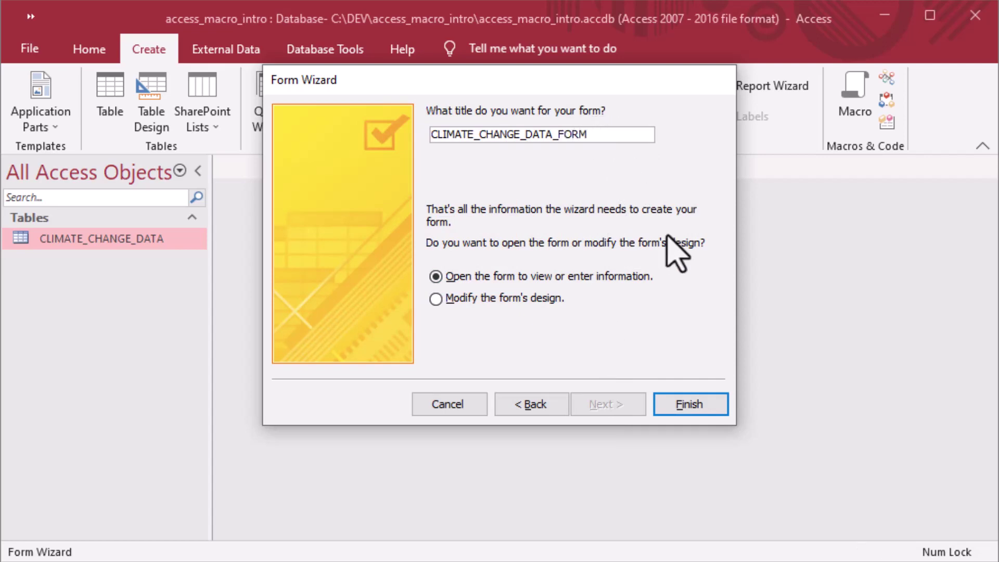
{"action": "left_click", "coordinate": [686, 407]}
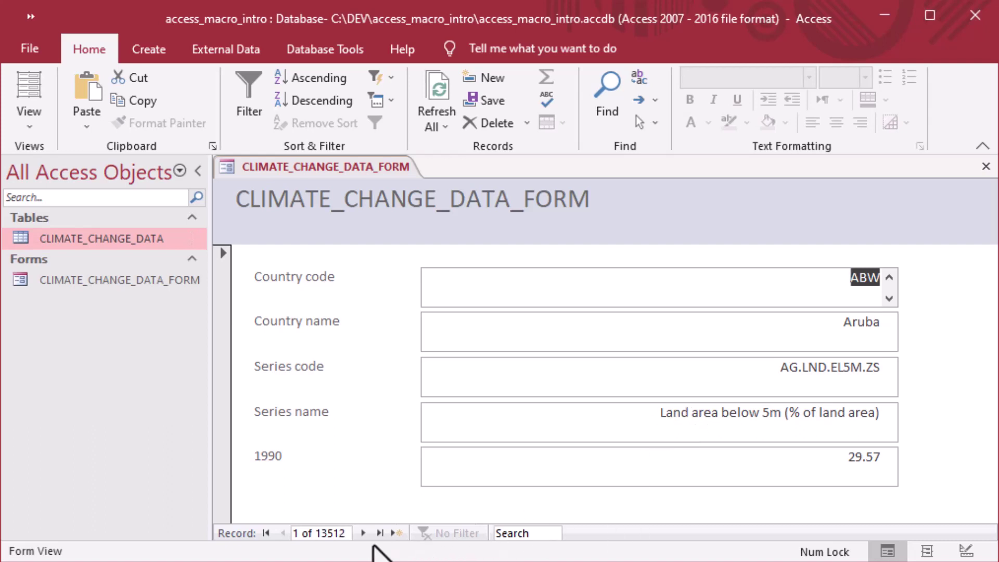
Browse the form's records one by one, check the last record and return to the first to examine its fields
{"action": "left_click", "coordinate": [364, 534]}
{"action": "left_click", "coordinate": [363, 533]}
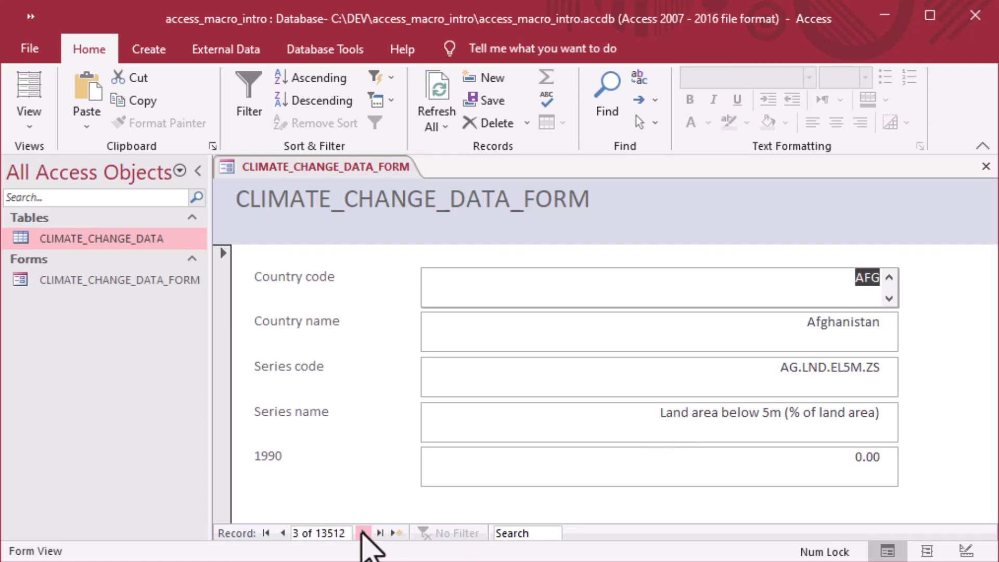
{"action": "left_click", "coordinate": [364, 534]}
{"action": "left_click", "coordinate": [363, 534]}
{"action": "left_click", "coordinate": [364, 533]}
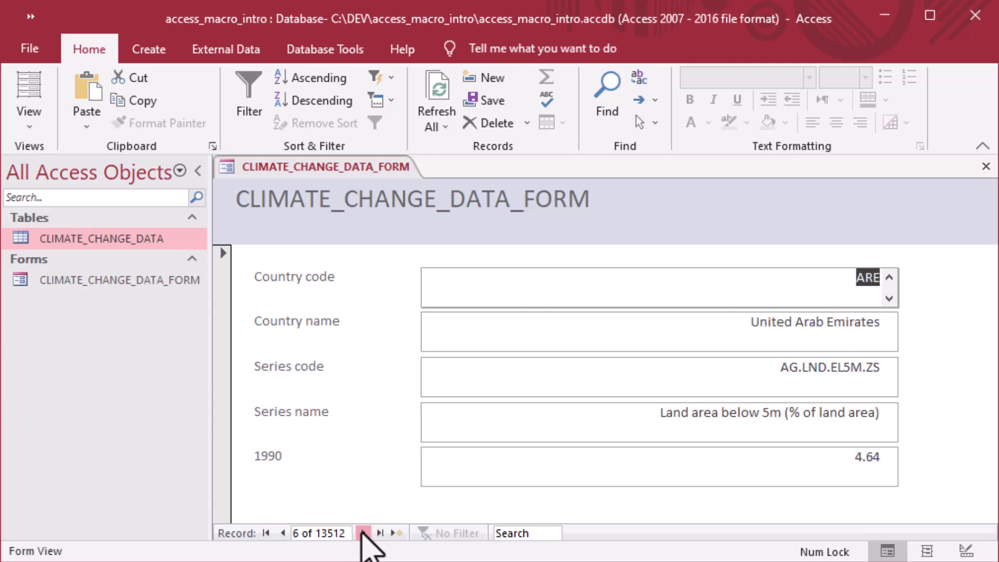
{"action": "left_click", "coordinate": [363, 534]}
{"action": "left_click", "coordinate": [364, 533]}
{"action": "left_click", "coordinate": [363, 534]}
{"action": "left_click", "coordinate": [364, 533]}
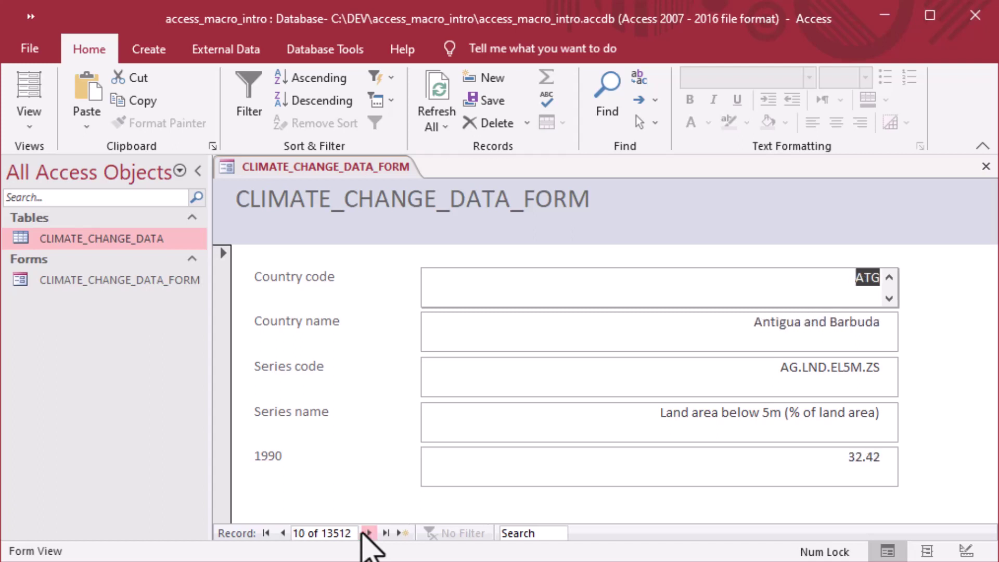
{"action": "left_click", "coordinate": [364, 534]}
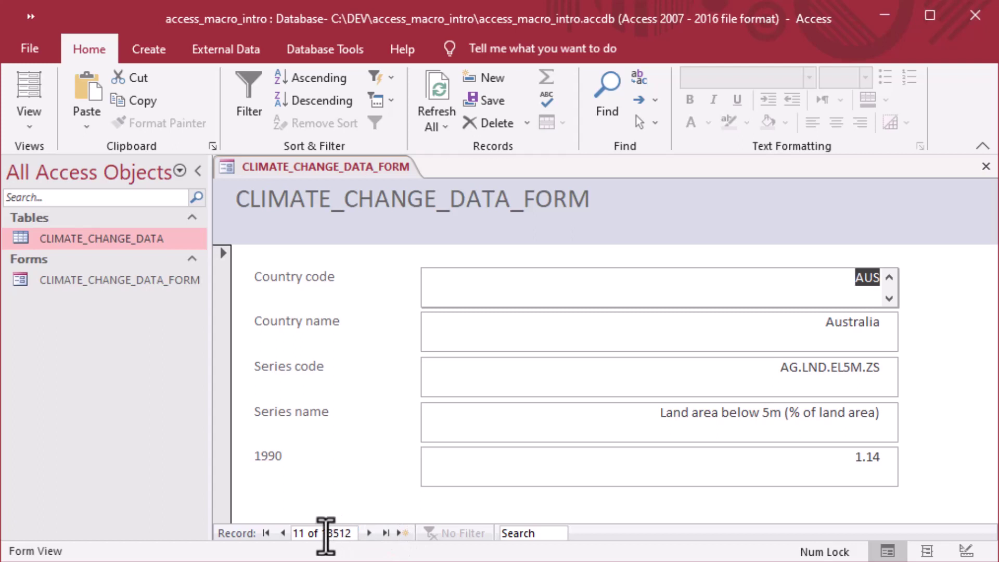
{"action": "left_click", "coordinate": [386, 533]}
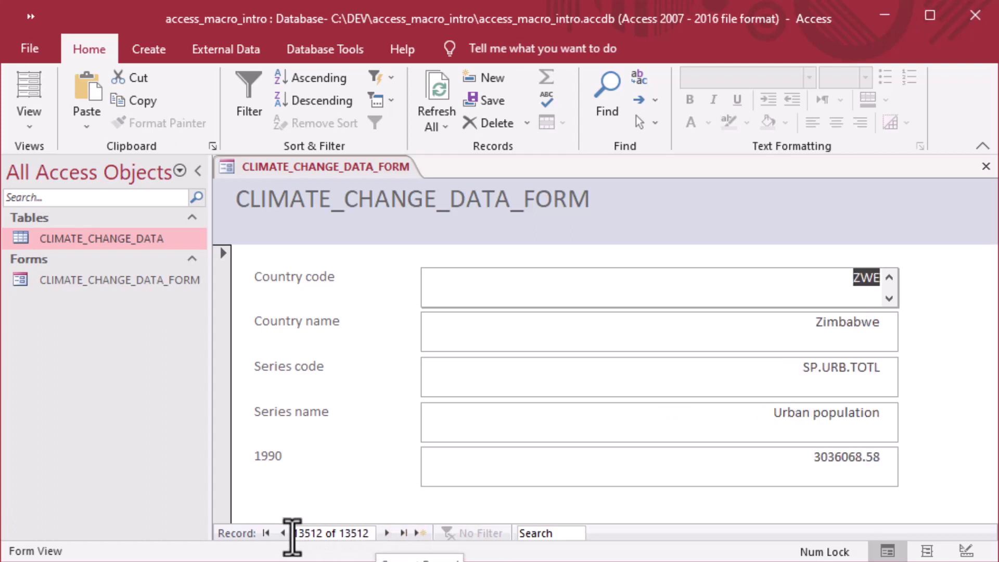
{"action": "left_click", "coordinate": [266, 533]}
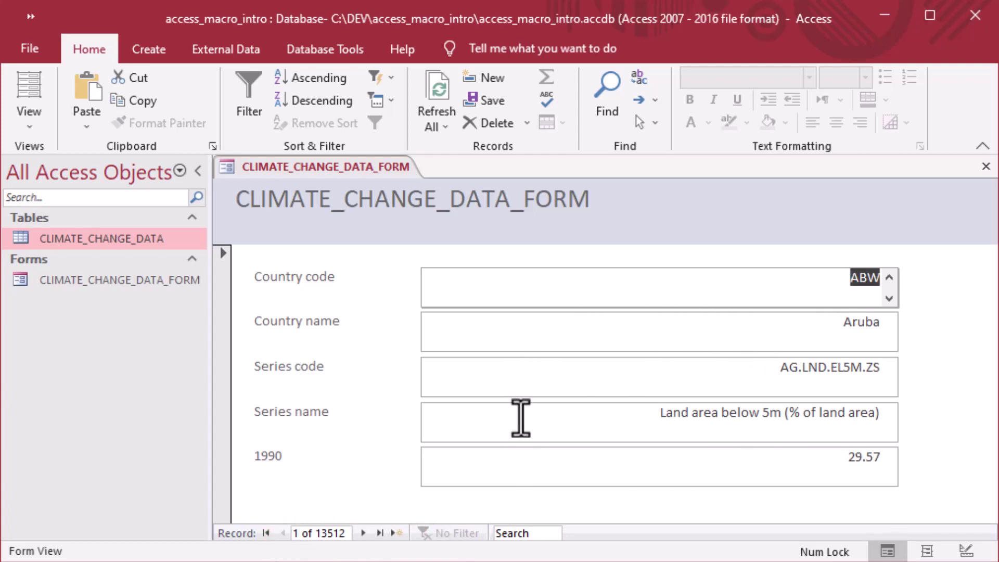
{"action": "left_click_drag", "start_coordinate": [763, 370], "coordinate": [865, 464]}
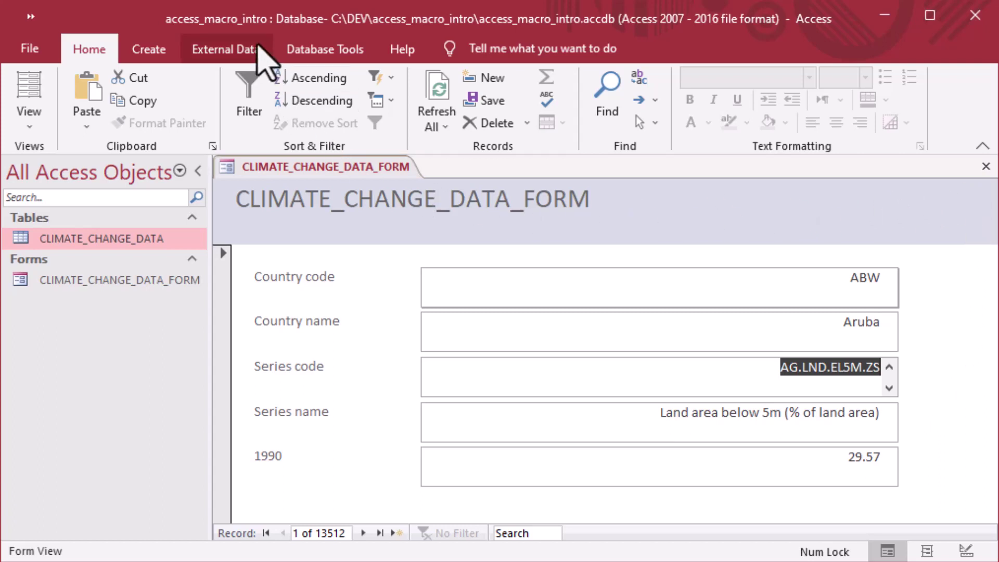
Create a blank form in Design View and save it as MY_OTHER_FORM
{"action": "left_click", "coordinate": [151, 49]}
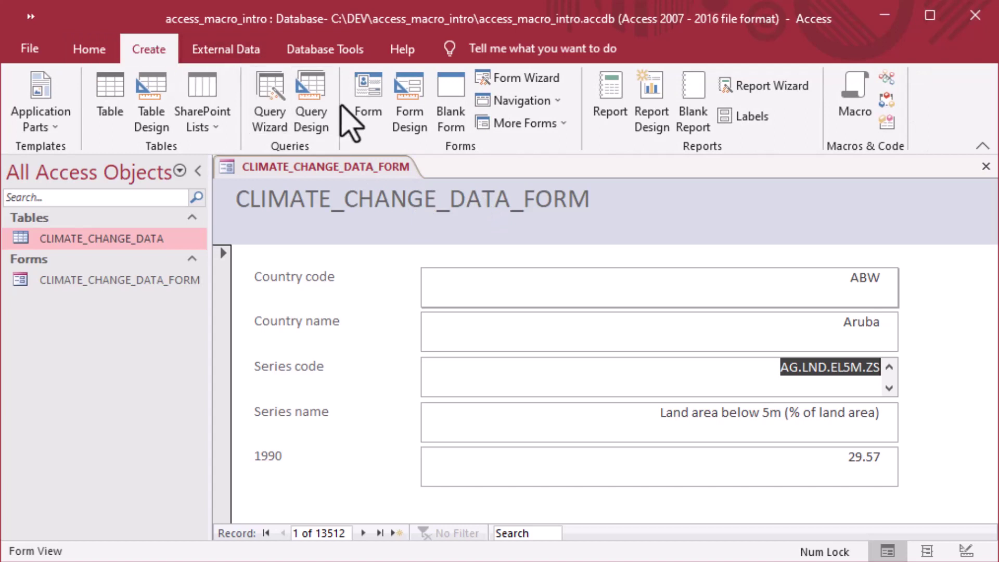
{"action": "left_click", "coordinate": [409, 124]}
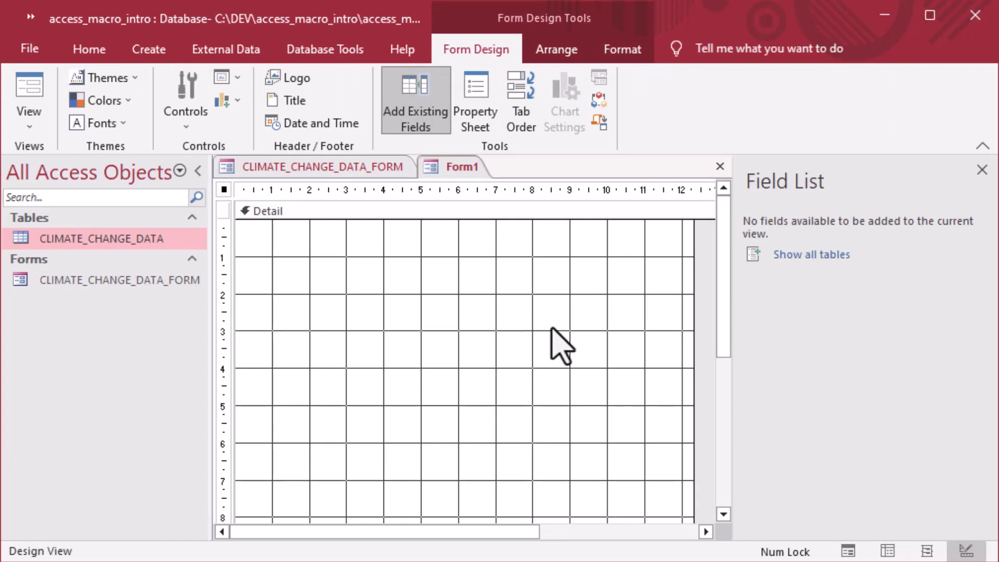
{"action": "key", "text": "ctrl+s"}
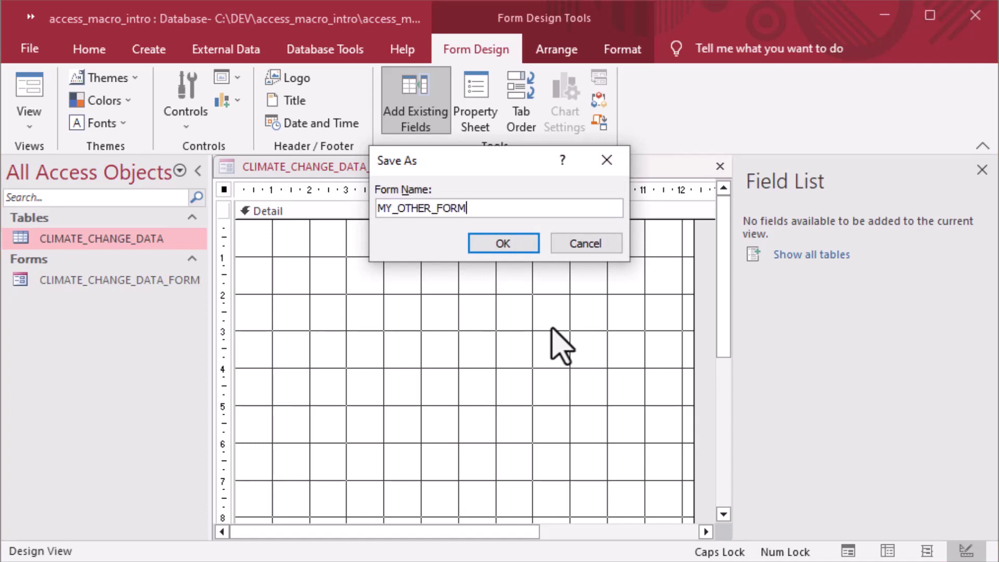
{"action": "type", "text": "MY_OTHER_FORM"}
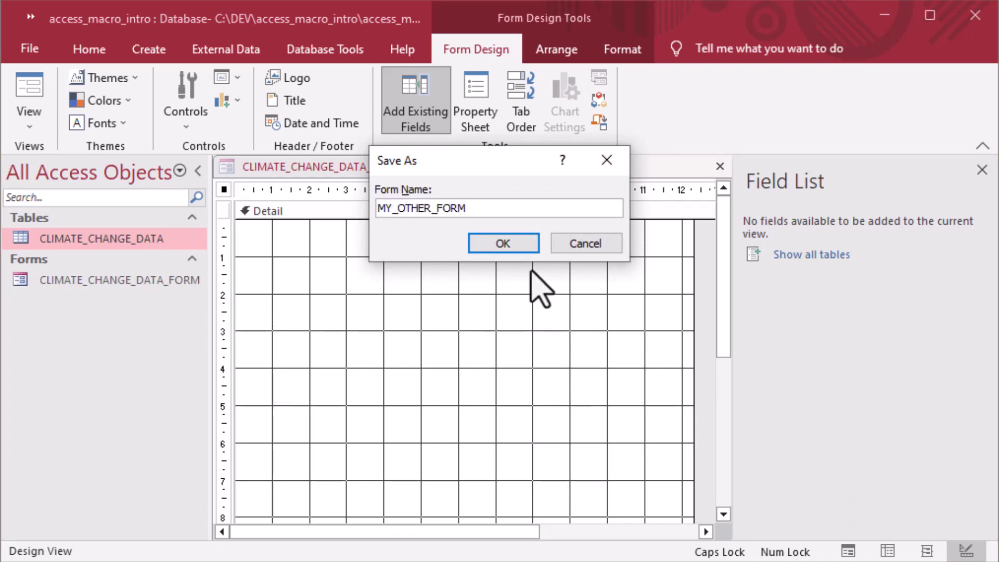
{"action": "left_click", "coordinate": [502, 243]}
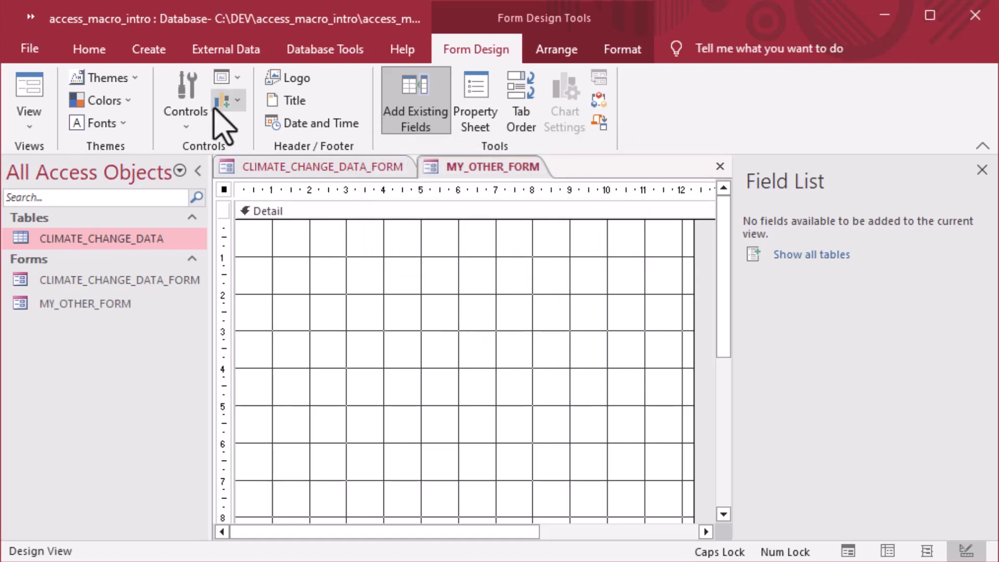
Add an unbound text box to the Detail section of MY_OTHER_FORM and name it txtCode
{"action": "left_click", "coordinate": [178, 110]}
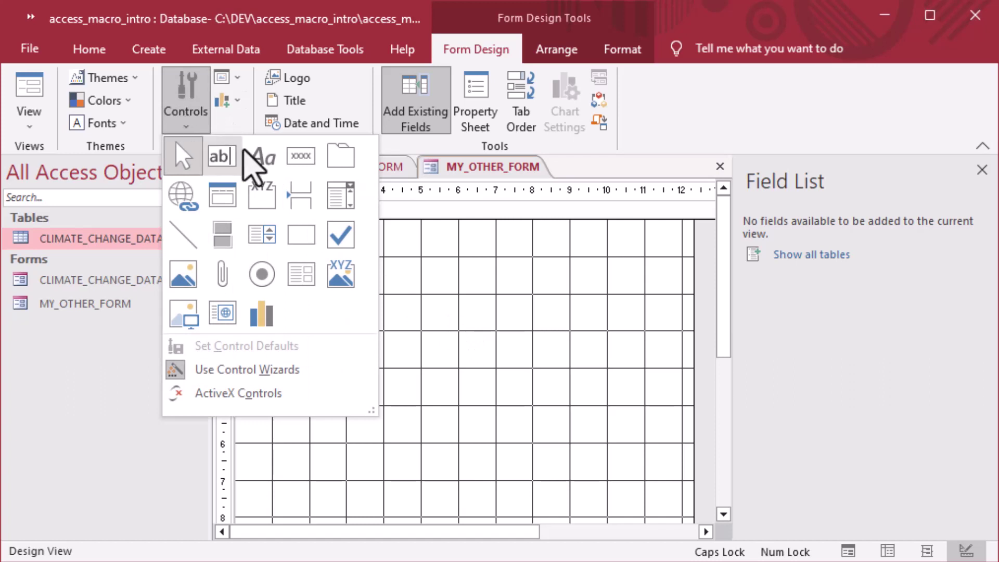
{"action": "left_click", "coordinate": [262, 158]}
{"action": "left_click", "coordinate": [455, 312]}
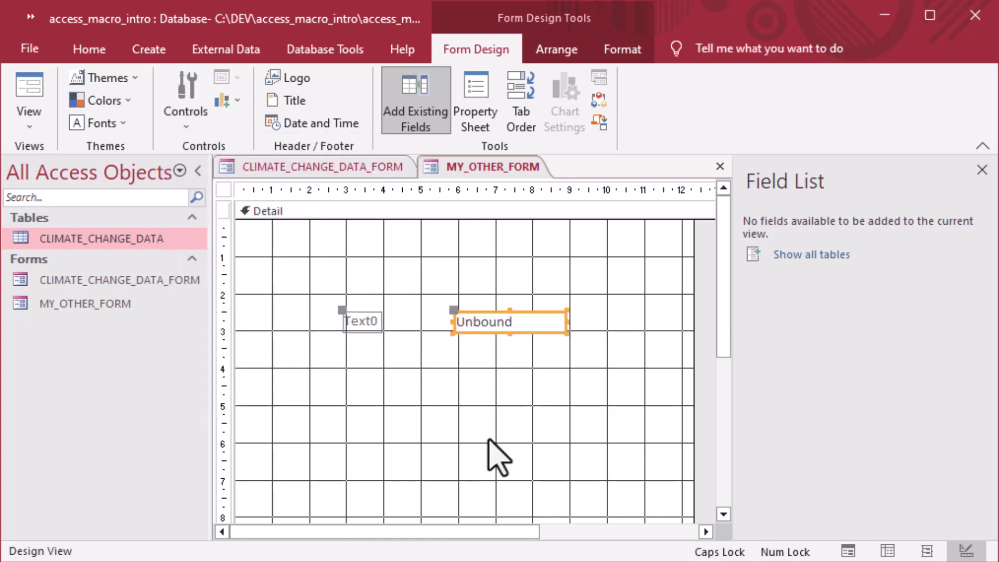
{"action": "right_click", "coordinate": [536, 333]}
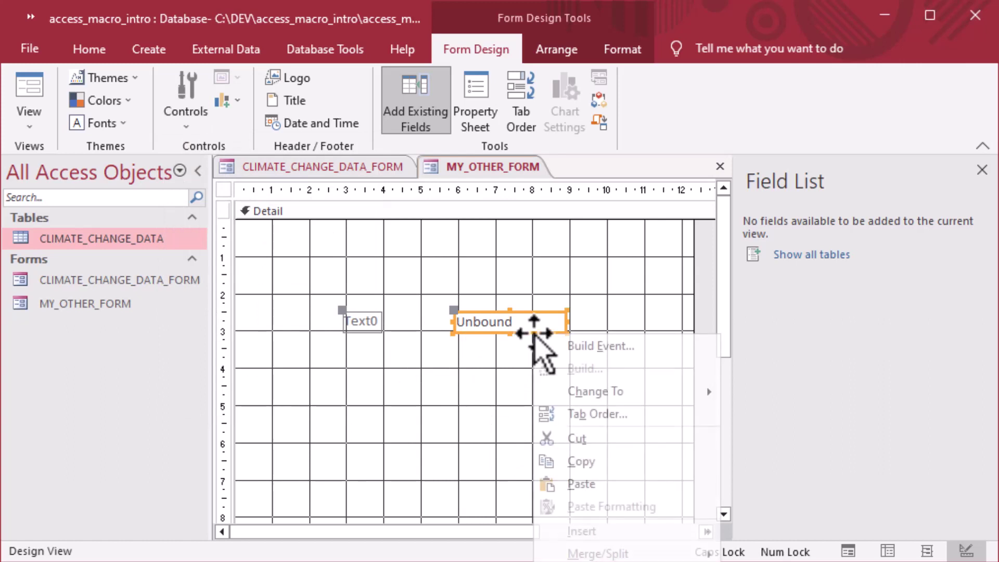
{"action": "left_click", "coordinate": [598, 561]}
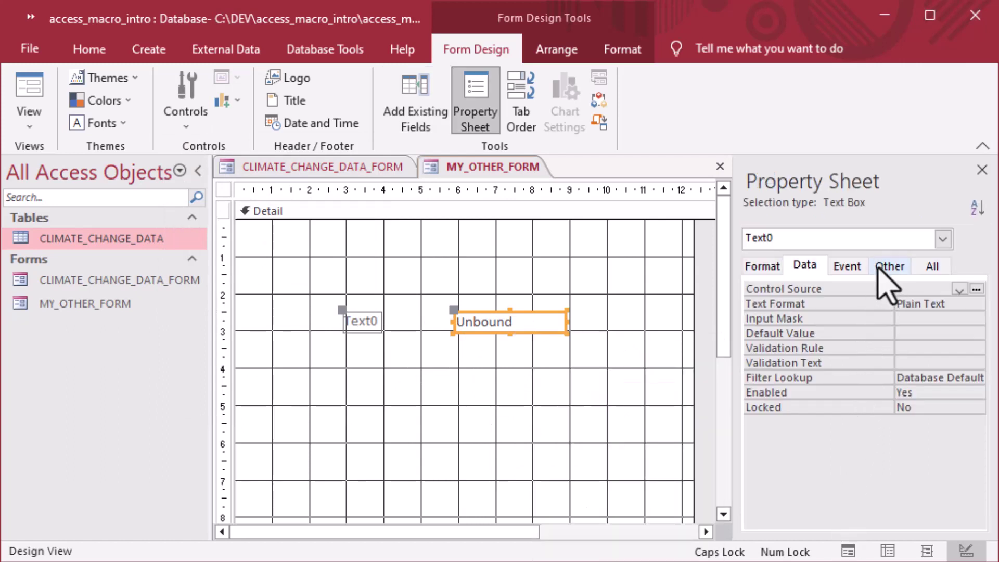
{"action": "left_click", "coordinate": [885, 268]}
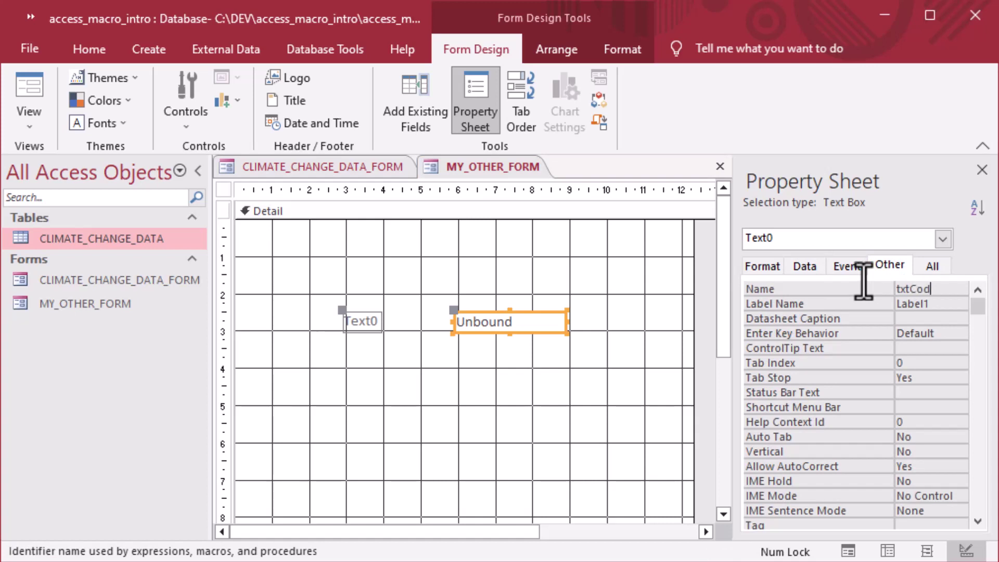
{"action": "key", "text": "Return"}
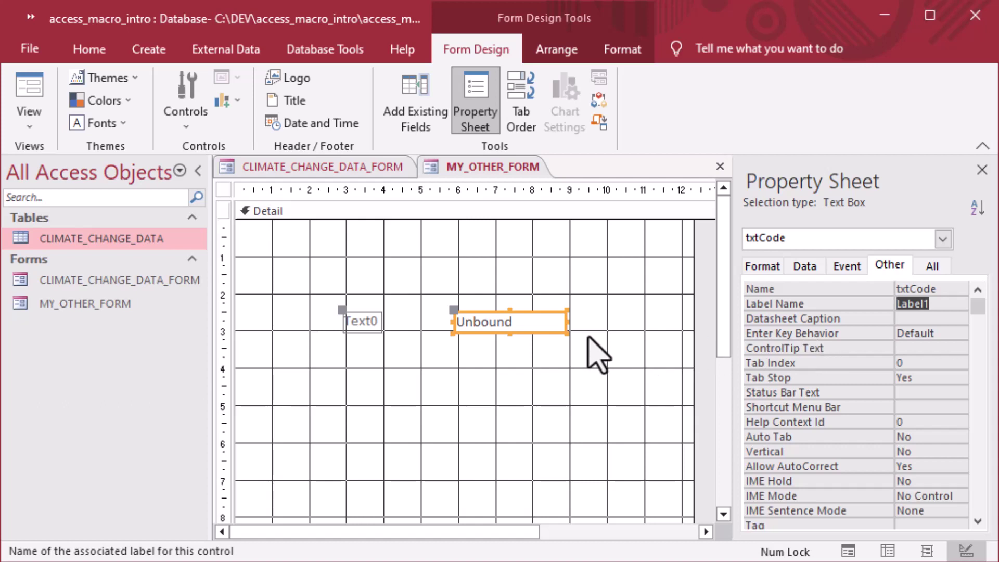
Widen the text box's label until it nearly reaches the text box and change its caption to "The Code"
{"action": "left_click", "coordinate": [371, 321]}
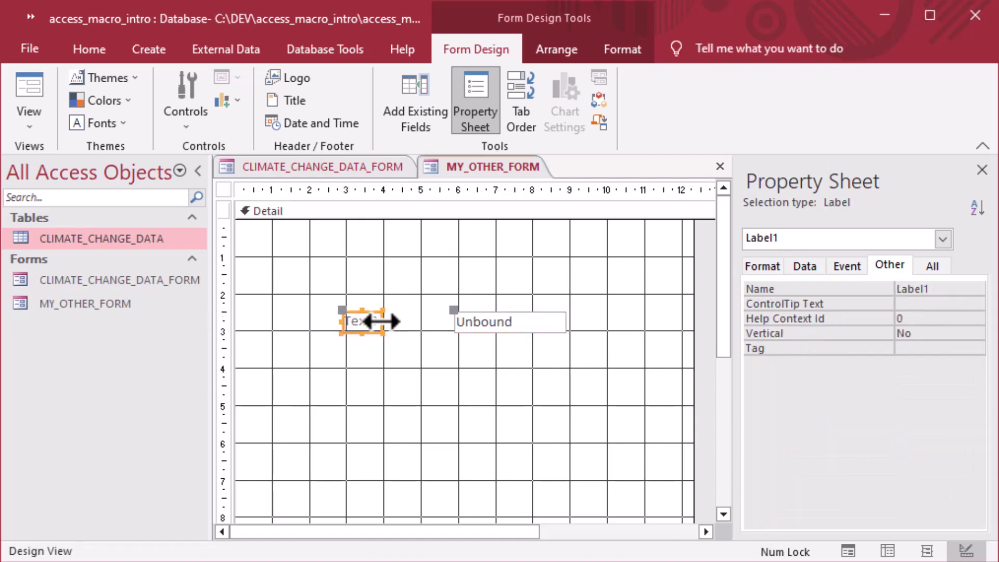
{"action": "left_click_drag", "start_coordinate": [382, 321], "coordinate": [446, 321]}
{"action": "left_click", "coordinate": [411, 329]}
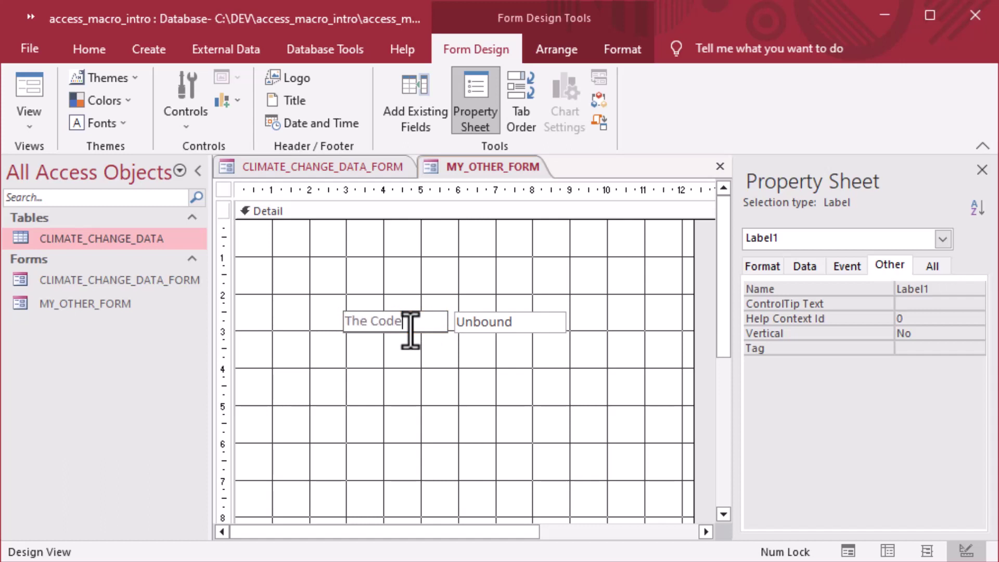
Widen the txtCode text box to about the 10.5 mark on the horizontal ruler and display MY_OTHER_FORM in Form View
{"action": "left_click", "coordinate": [614, 339]}
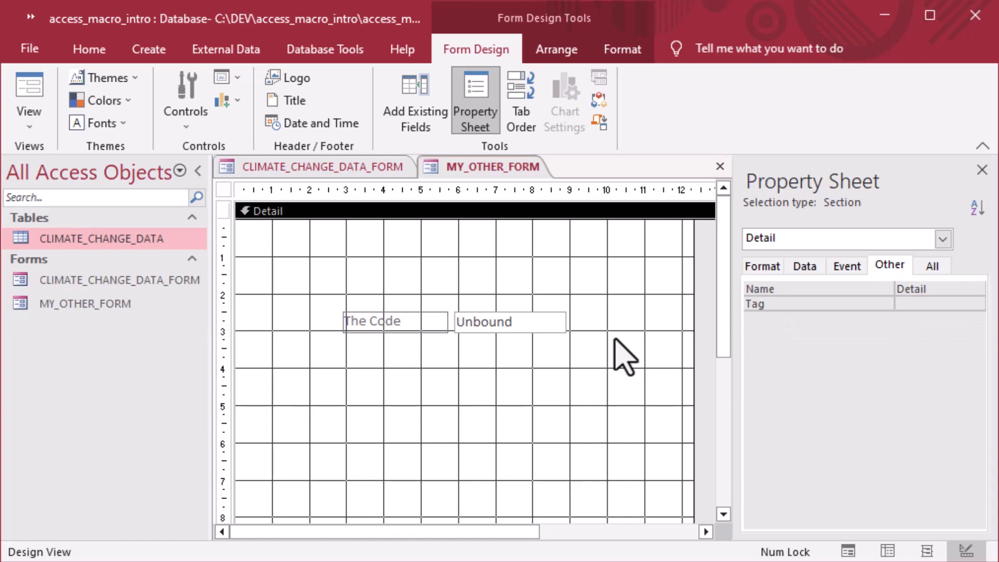
{"action": "left_click", "coordinate": [559, 326]}
{"action": "left_click", "coordinate": [576, 335]}
{"action": "left_click", "coordinate": [562, 319]}
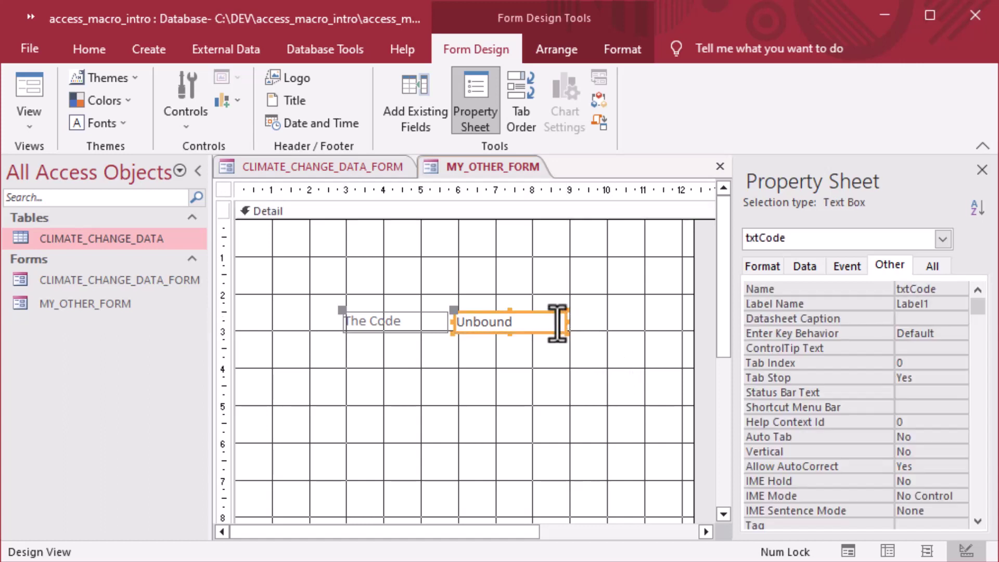
{"action": "left_click_drag", "start_coordinate": [568, 321], "coordinate": [627, 322]}
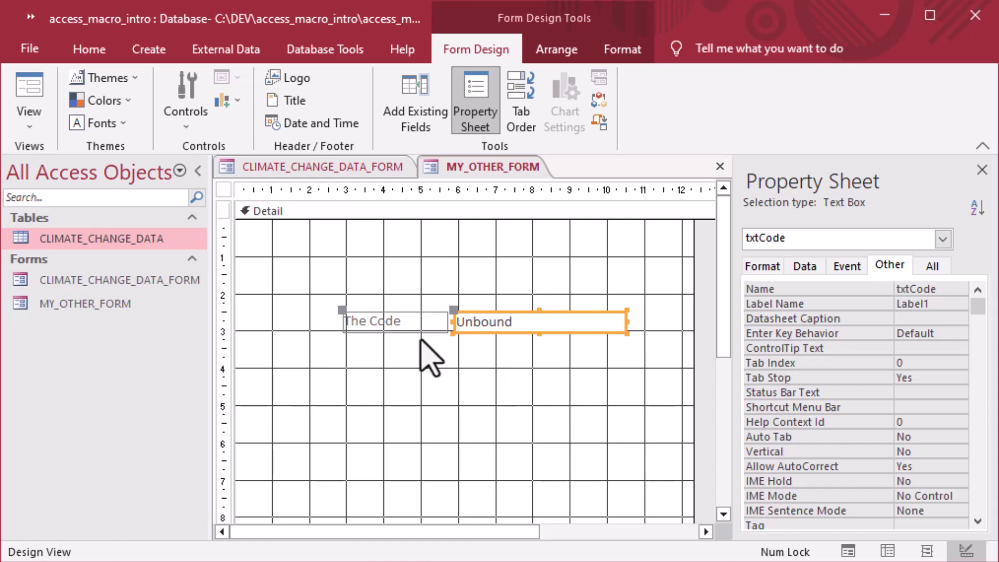
{"action": "left_click", "coordinate": [28, 94]}
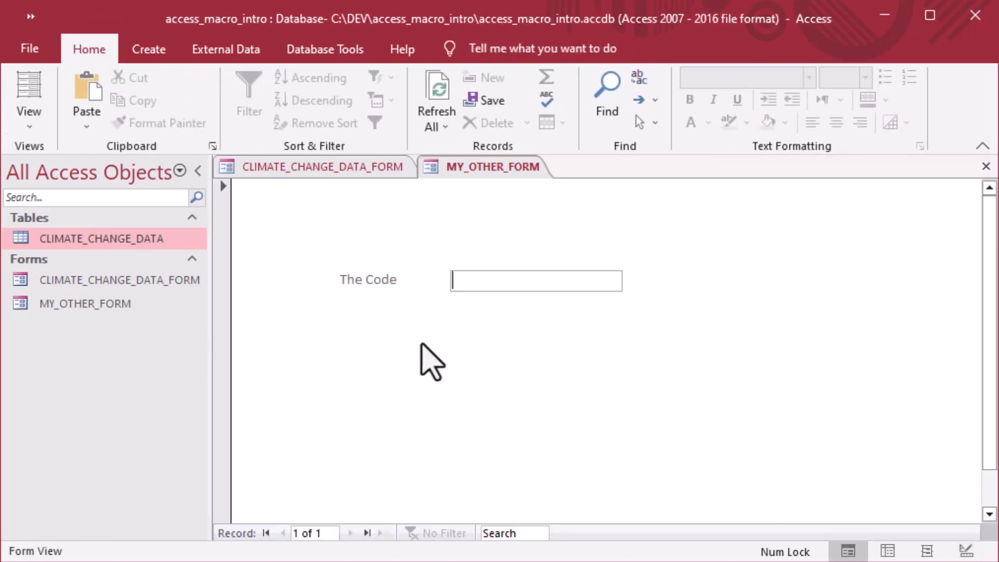
Browse CLIMATE_CHANGE_DATA_FORM from the first to the last record and back, examine its Series code field and compare it with MY_OTHER_FORM
{"action": "left_click", "coordinate": [338, 172]}
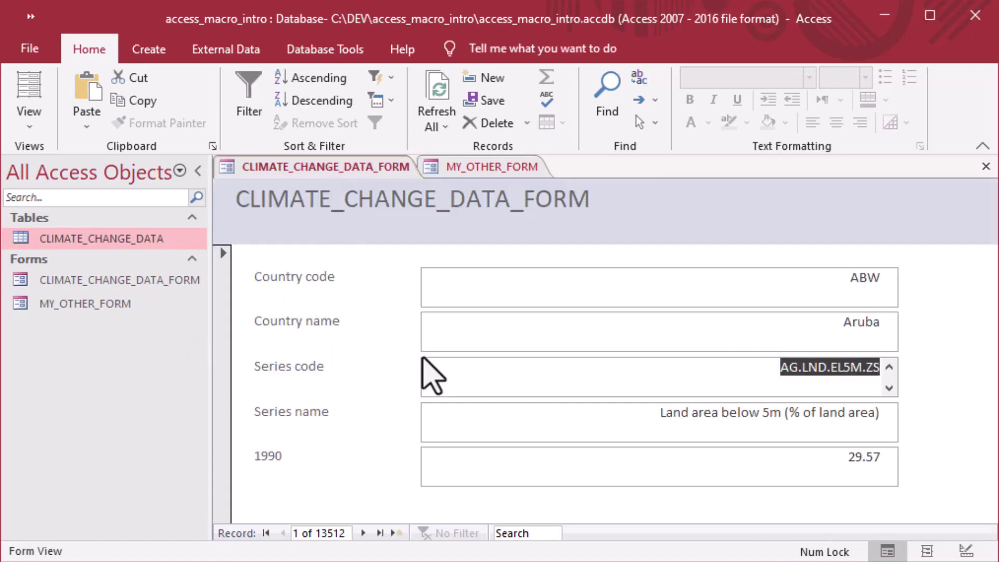
{"action": "left_click", "coordinate": [364, 533]}
{"action": "left_click", "coordinate": [363, 533]}
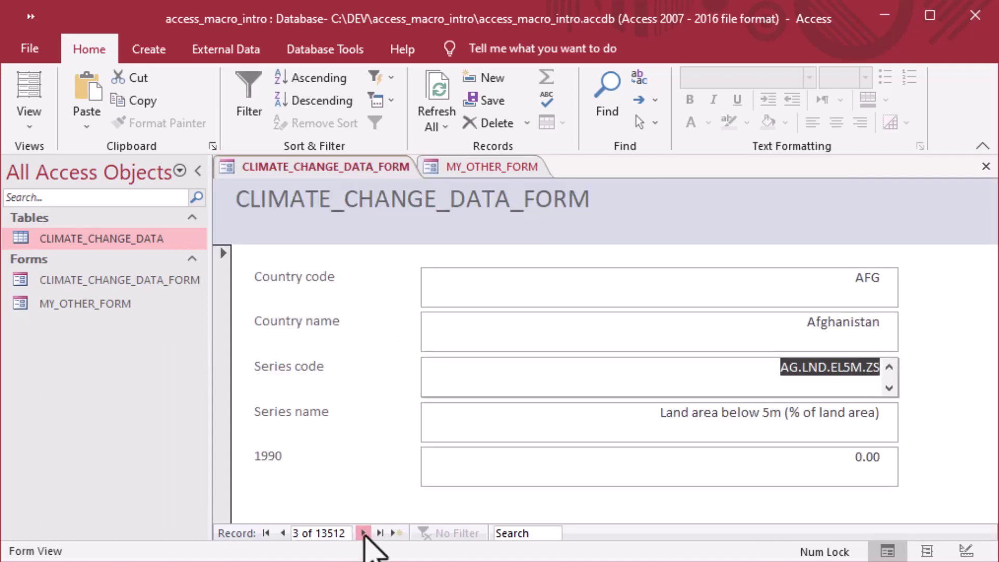
{"action": "left_click", "coordinate": [363, 532]}
{"action": "left_click", "coordinate": [380, 533]}
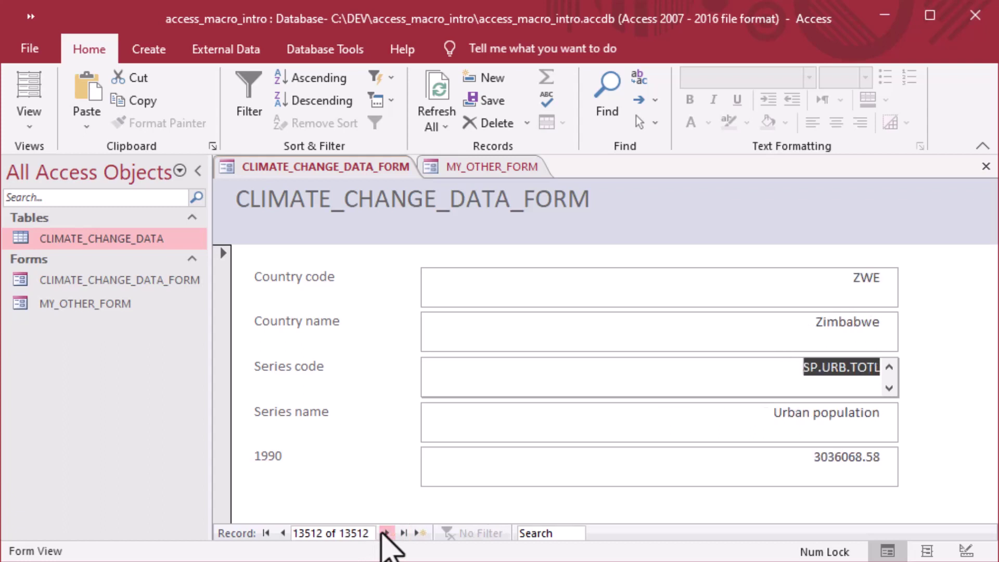
{"action": "left_click", "coordinate": [265, 532]}
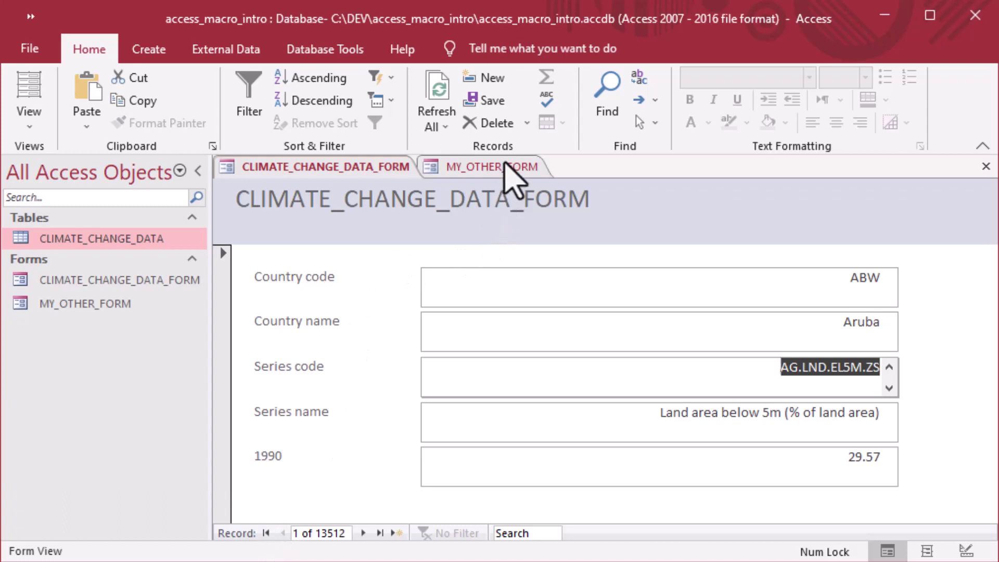
{"action": "left_click", "coordinate": [731, 364]}
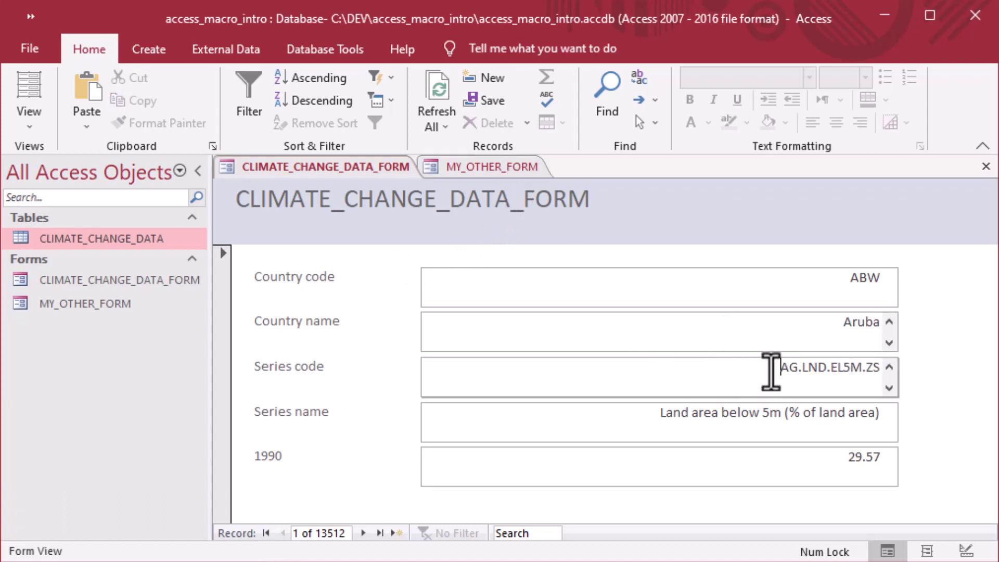
{"action": "left_click_drag", "start_coordinate": [771, 372], "coordinate": [888, 375]}
{"action": "left_click", "coordinate": [488, 170]}
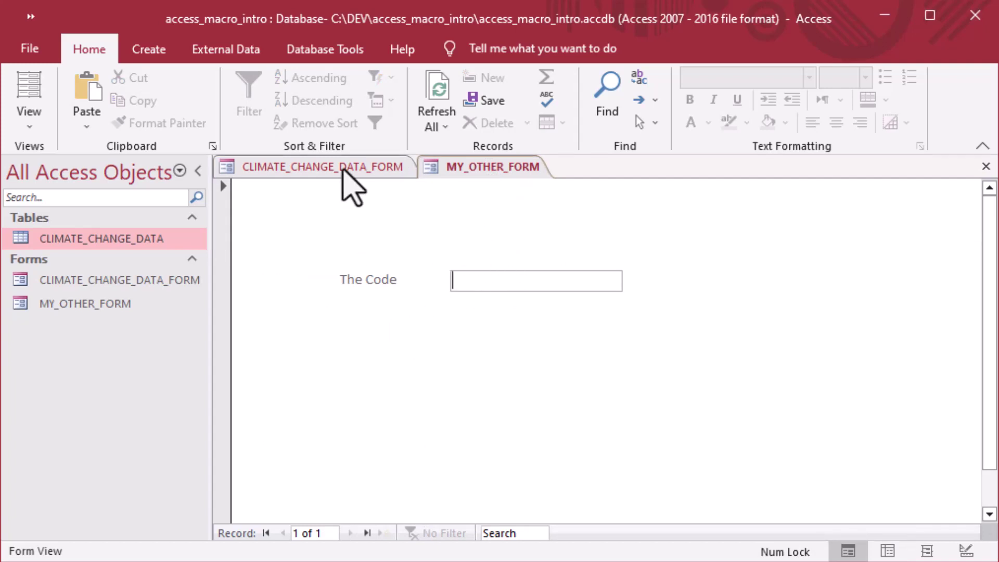
{"action": "left_click", "coordinate": [342, 169]}
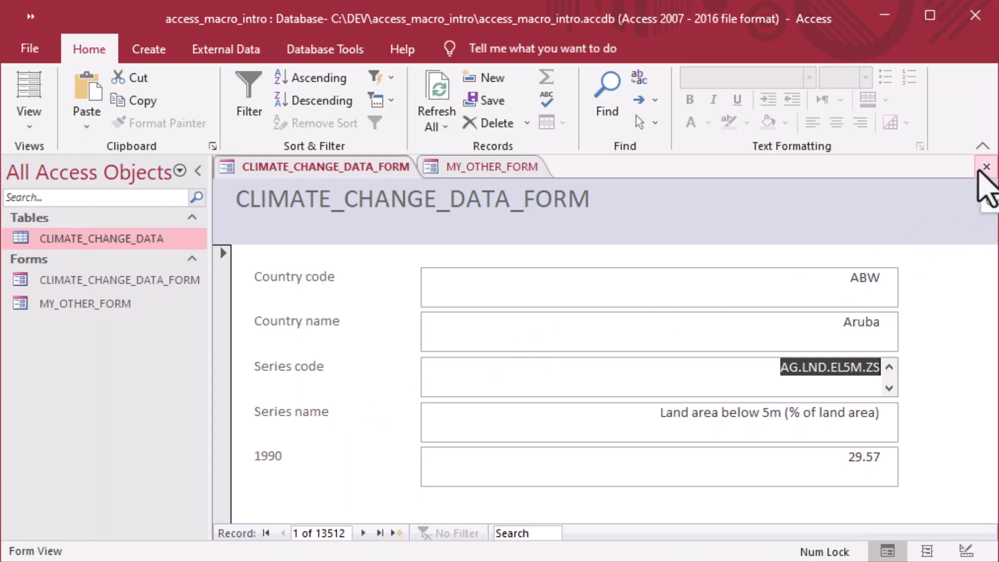
Close both open forms and create a new macro
{"action": "left_click", "coordinate": [985, 167]}
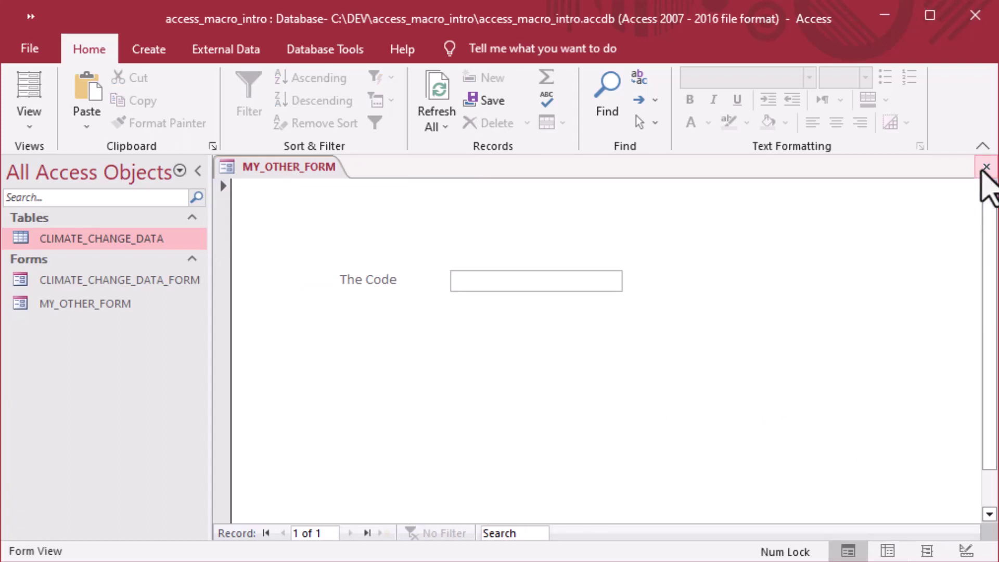
{"action": "left_click", "coordinate": [986, 167]}
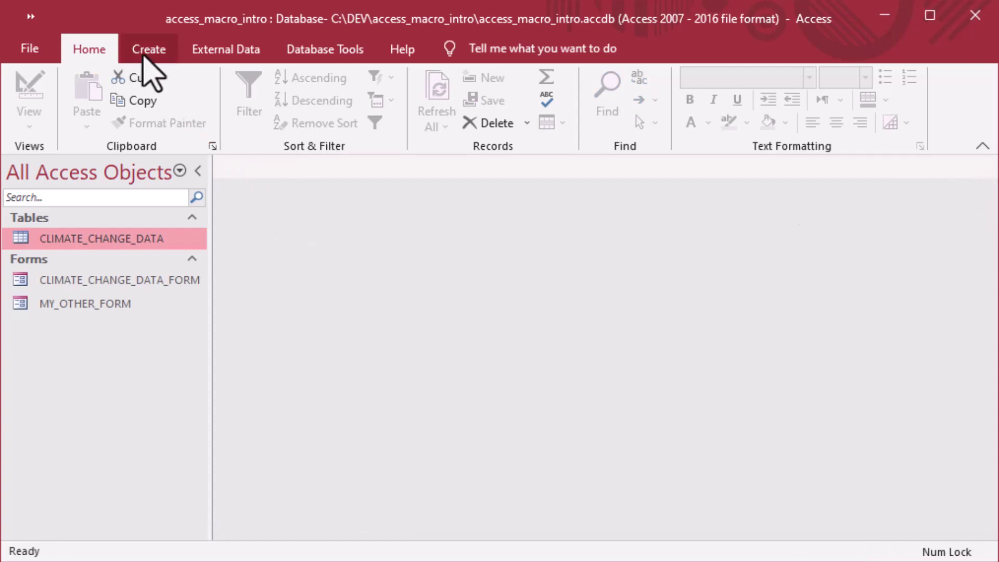
{"action": "left_click", "coordinate": [149, 51]}
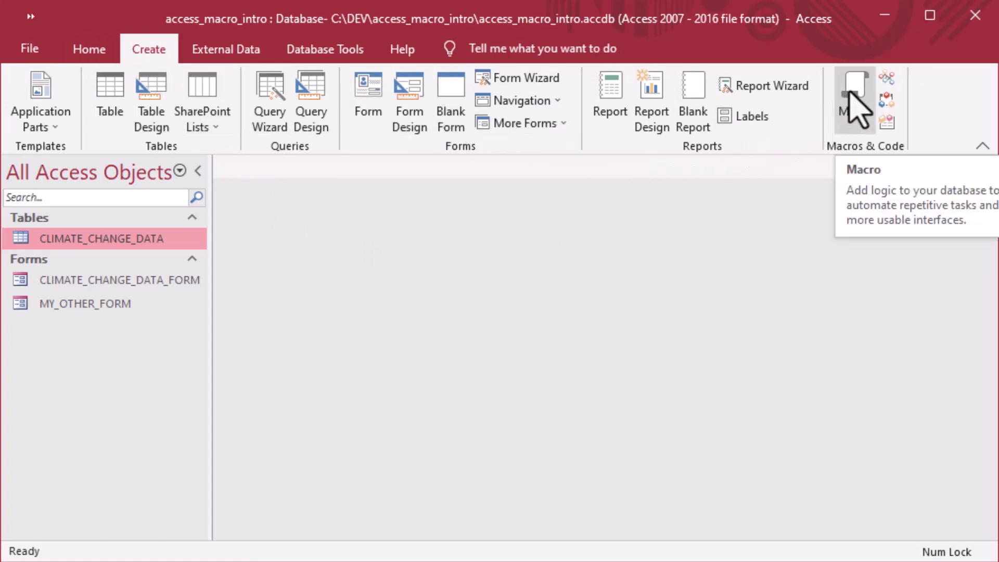
{"action": "left_click", "coordinate": [853, 106]}
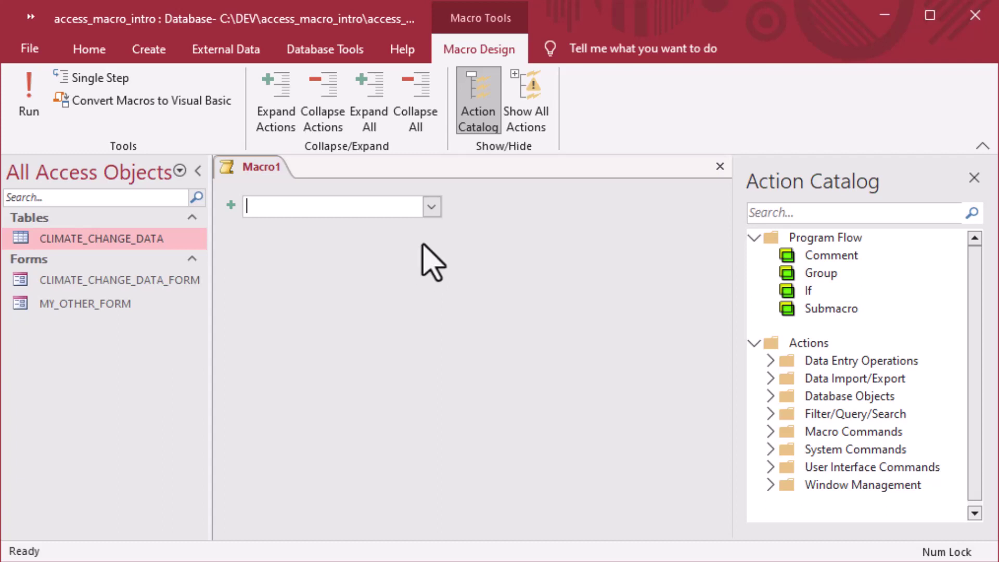
Add an OpenForm action to the macro with MY_OTHER_FORM as its Form Name
{"action": "left_click", "coordinate": [432, 207]}
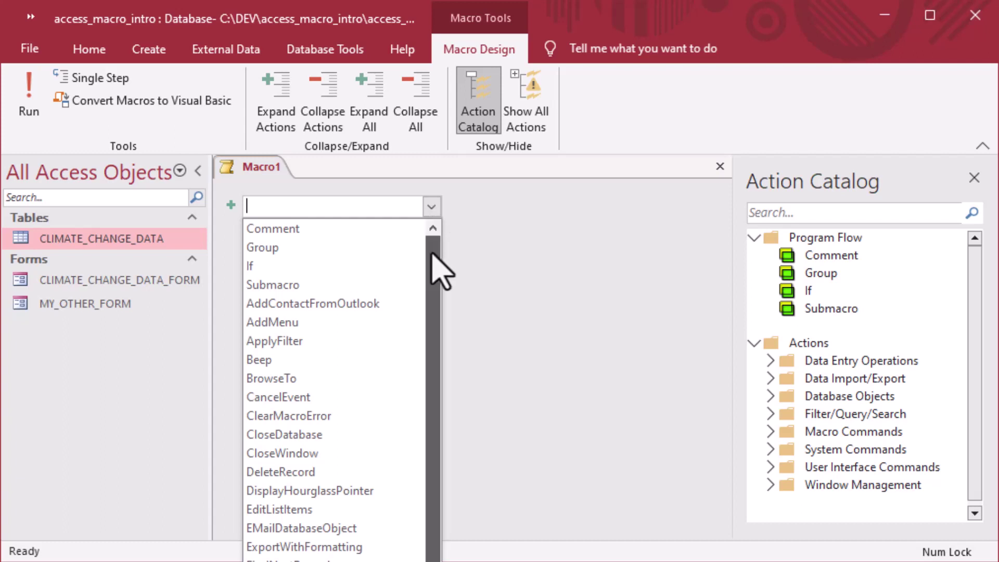
{"action": "left_click_drag", "start_coordinate": [432, 253], "coordinate": [372, 517]}
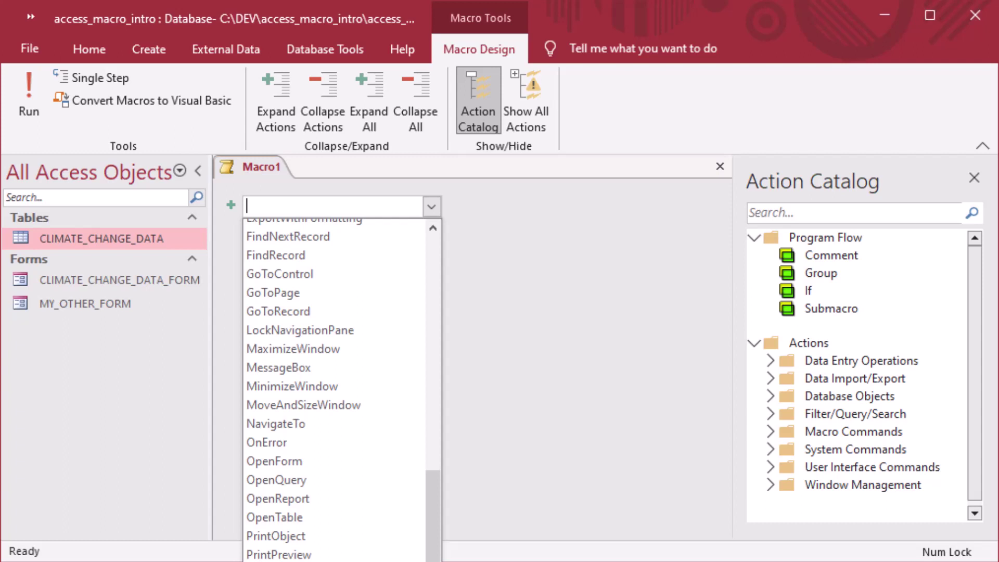
{"action": "left_click", "coordinate": [290, 462]}
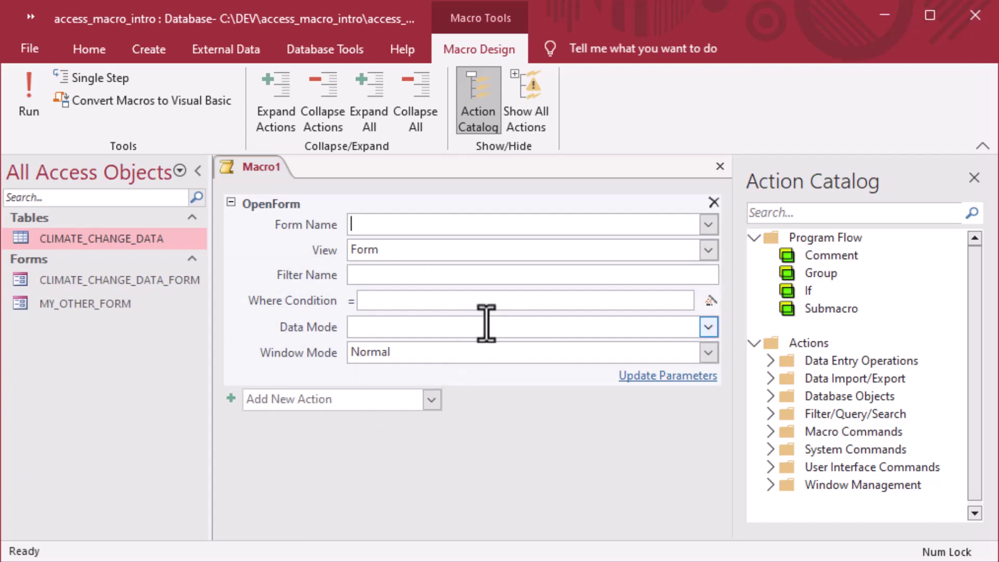
{"action": "left_click", "coordinate": [708, 226]}
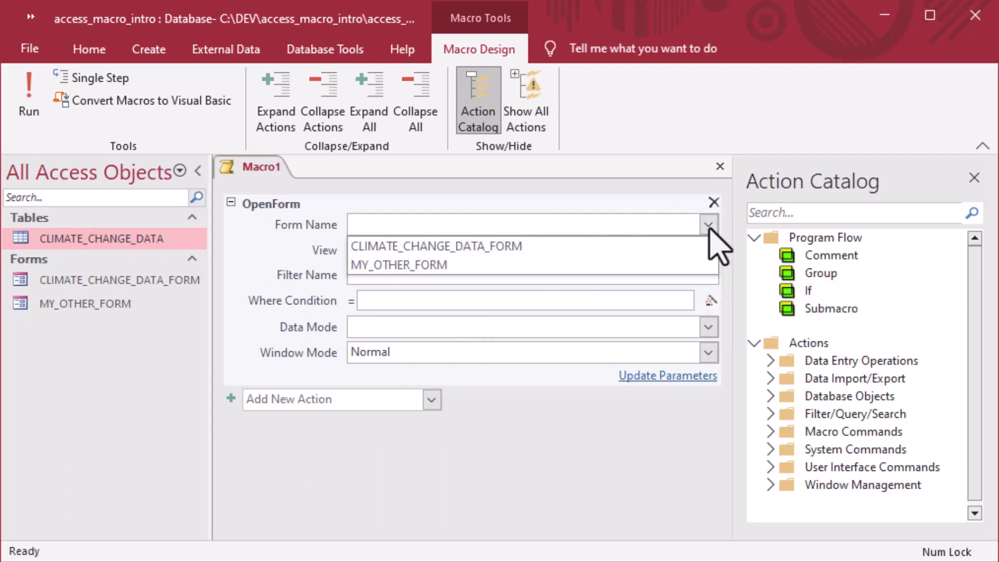
{"action": "left_click", "coordinate": [416, 266]}
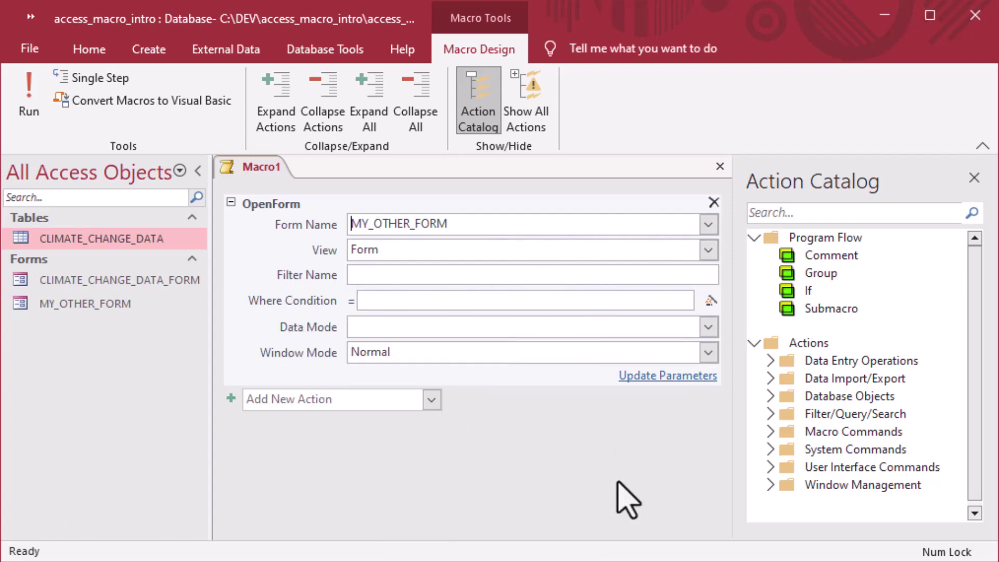
{"action": "left_click", "coordinate": [628, 455]}
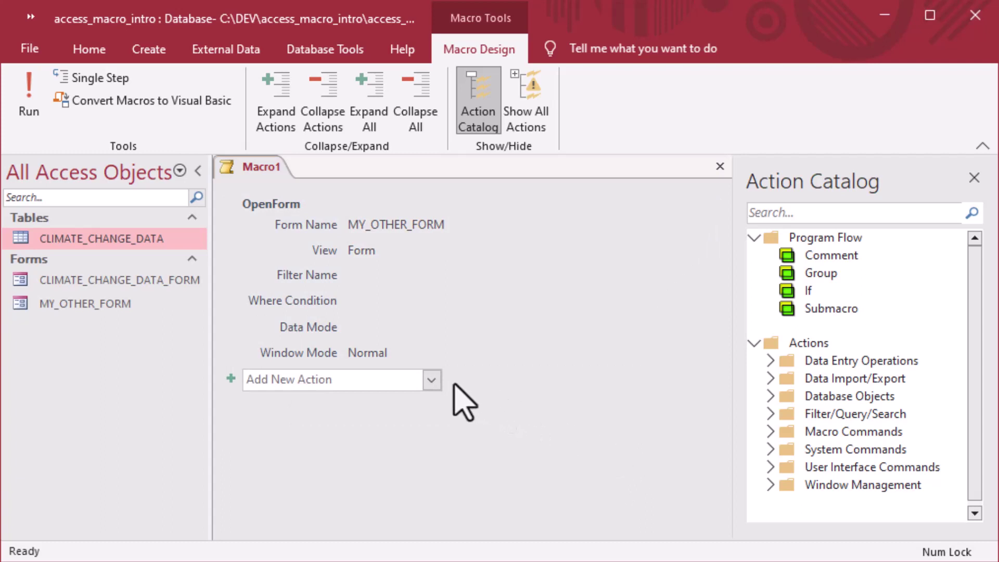
Save the macro as SET_VALUE_MACRO and look through the available macro actions down to the end of the list
{"action": "left_click", "coordinate": [431, 381]}
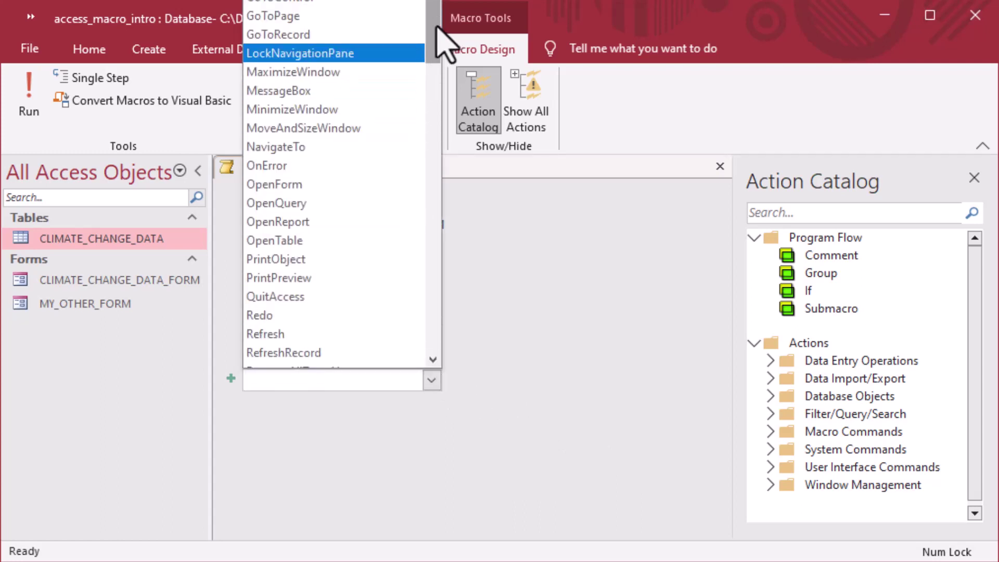
{"action": "left_click_drag", "start_coordinate": [436, 23], "coordinate": [435, 239]}
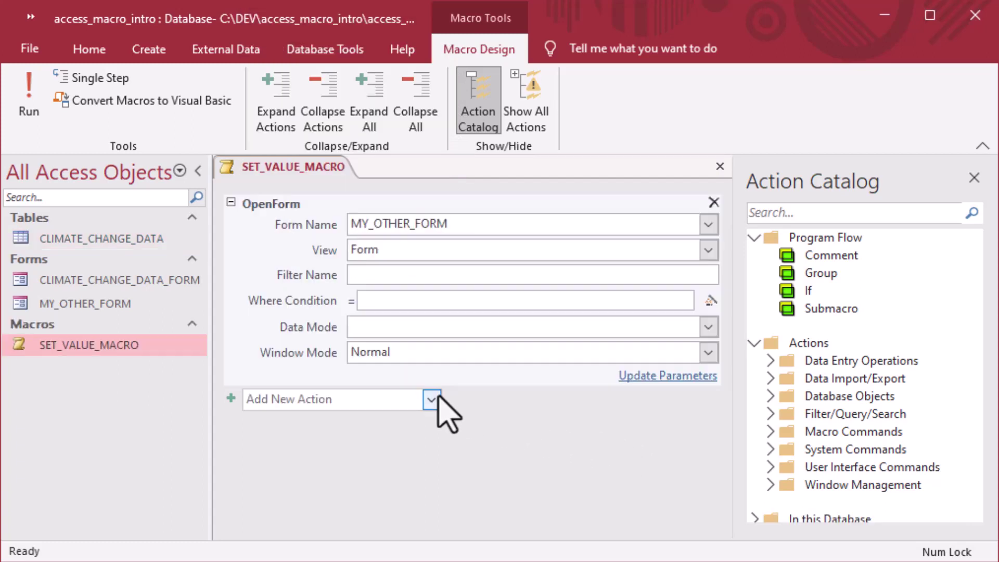
{"action": "left_click", "coordinate": [431, 399]}
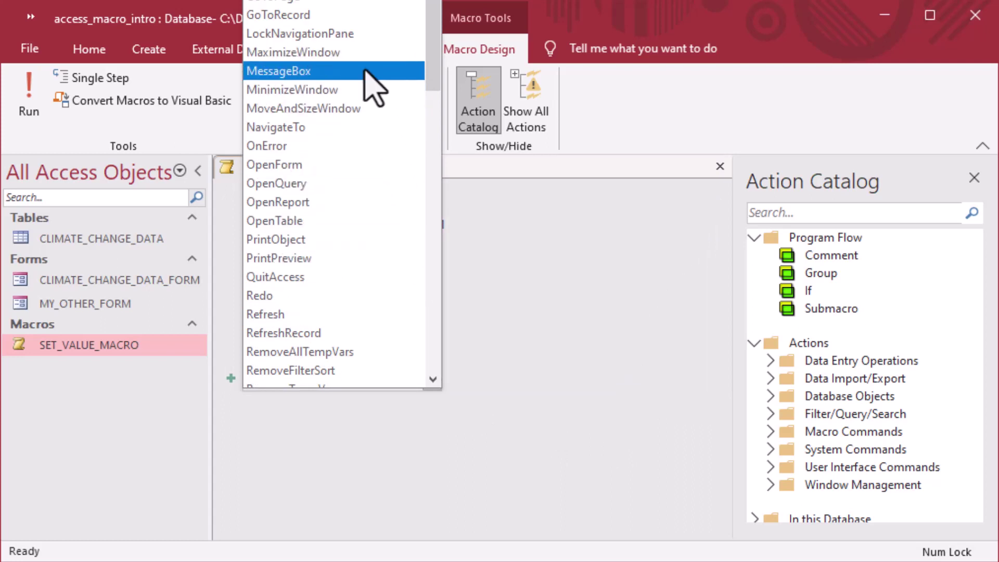
{"action": "scroll", "coordinate": [348, 148], "scroll_direction": "down", "scroll_amount": 8}
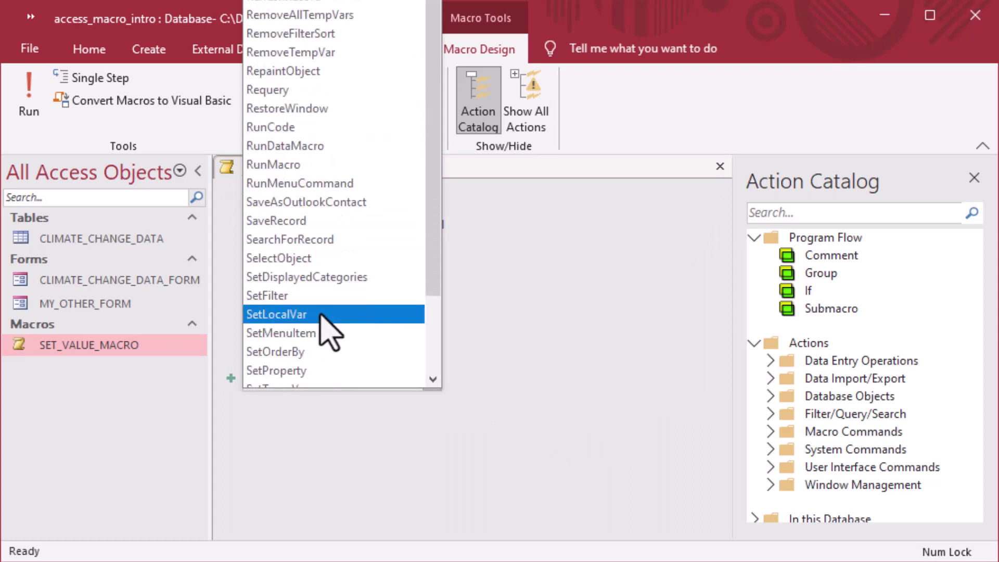
{"action": "scroll", "coordinate": [321, 314], "scroll_direction": "down", "scroll_amount": 1}
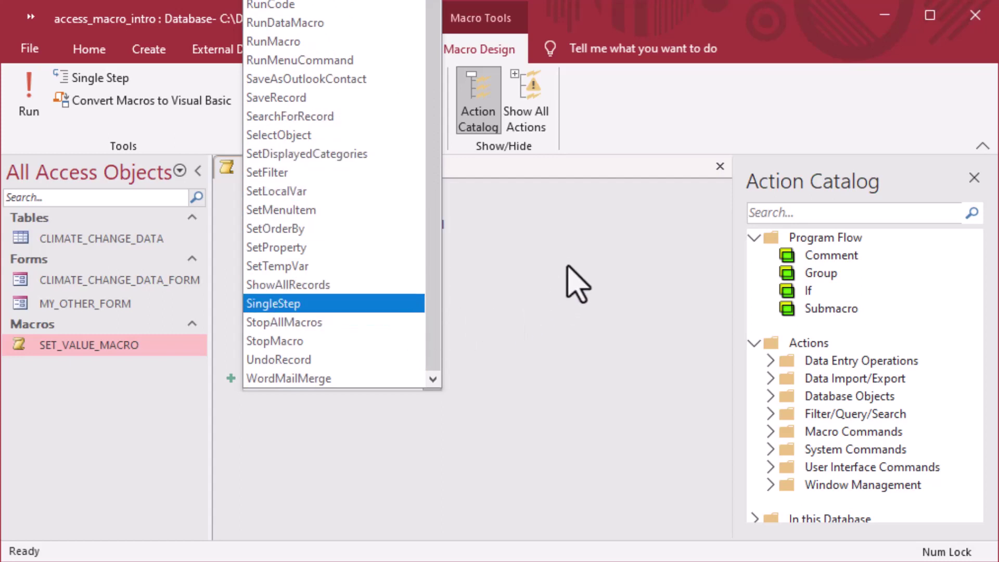
{"action": "left_click", "coordinate": [528, 457]}
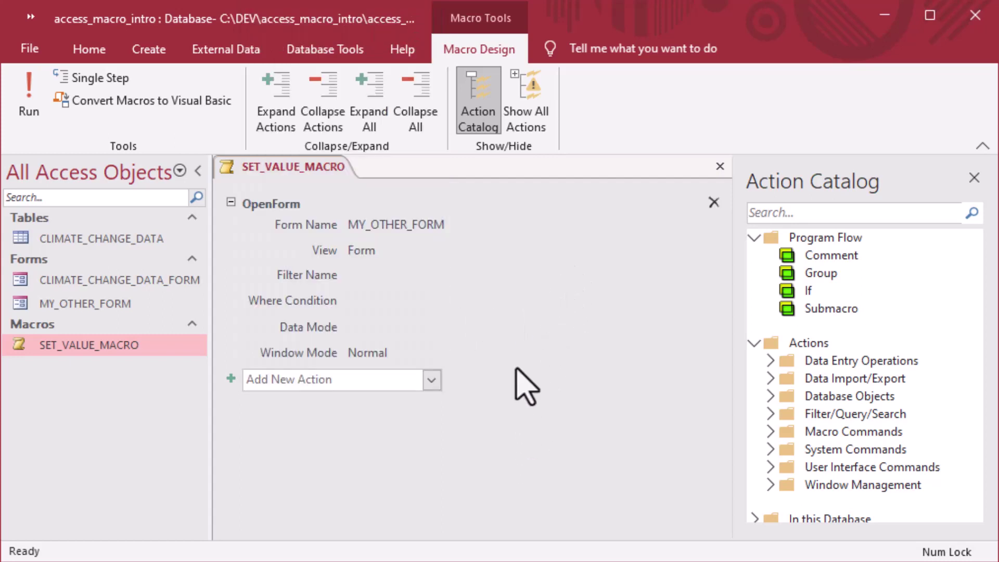
Enable showing all macro actions and add a SetValue action below OpenForm
{"action": "left_click", "coordinate": [523, 116]}
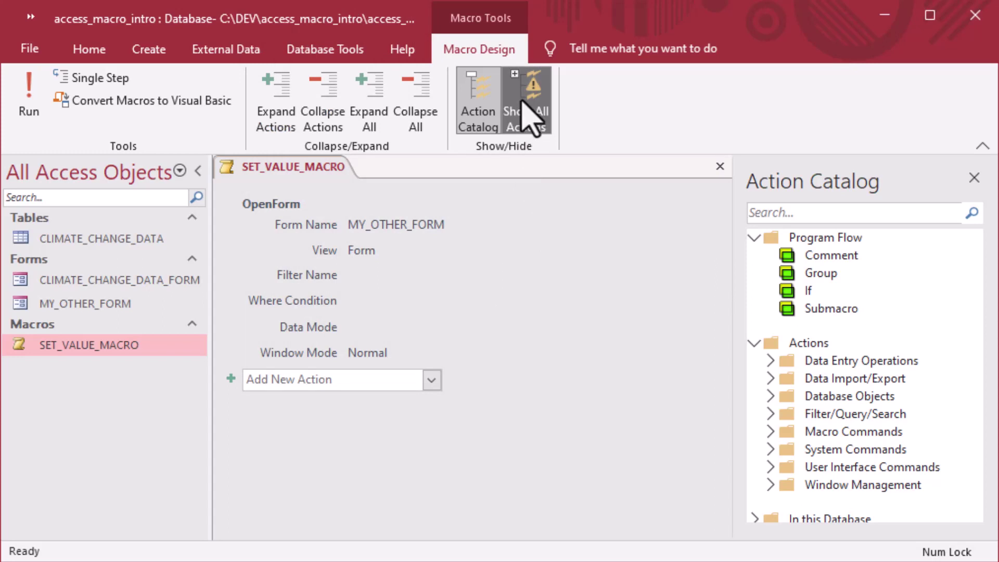
{"action": "left_click", "coordinate": [431, 380]}
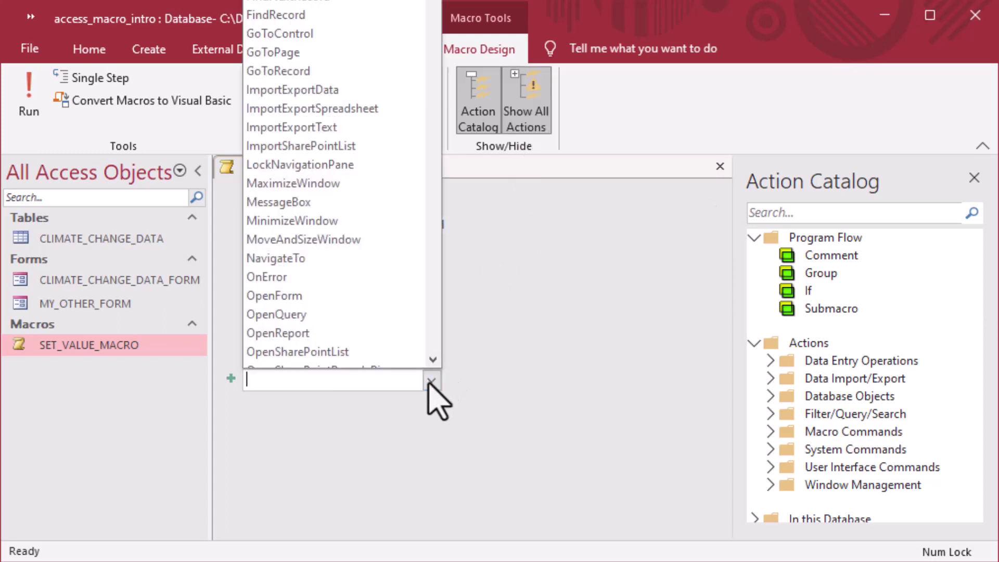
{"action": "left_click_drag", "start_coordinate": [430, 7], "coordinate": [424, 333]}
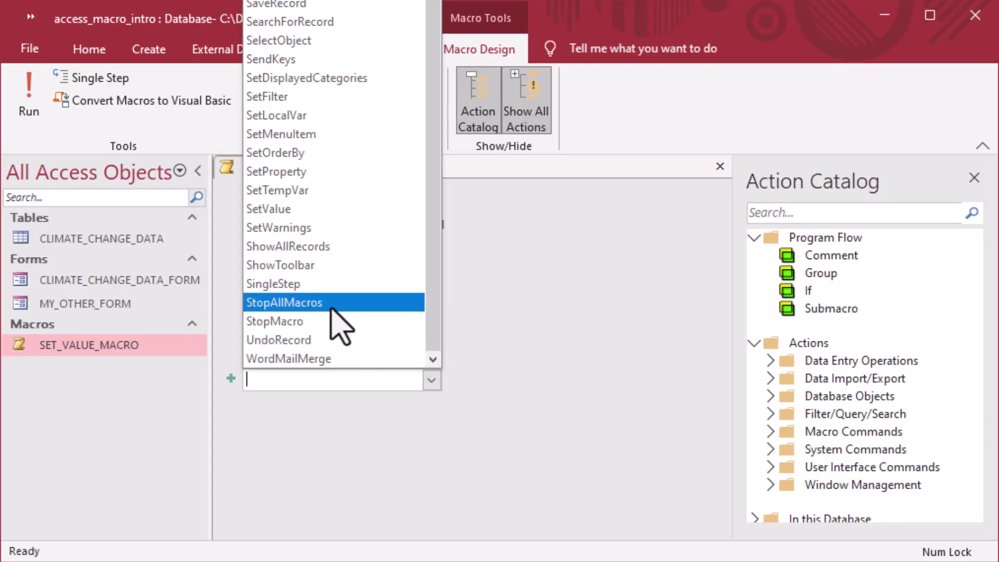
{"action": "left_click", "coordinate": [291, 210]}
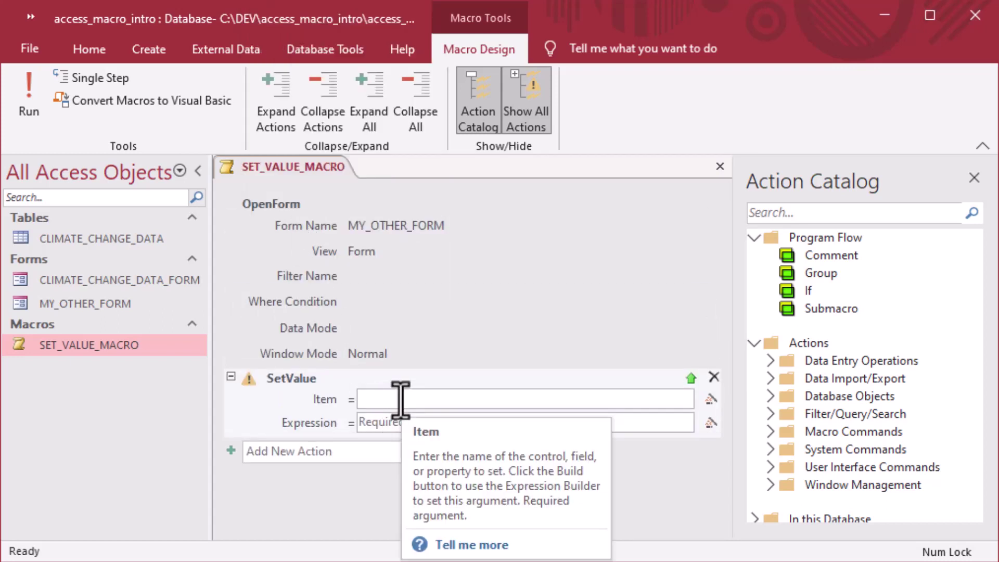
Set the SetValue action's Item to Forms![MY_OTHER_FORM]![txtCode] and go to its Expression argument
{"action": "type", "text": "Forms!"}
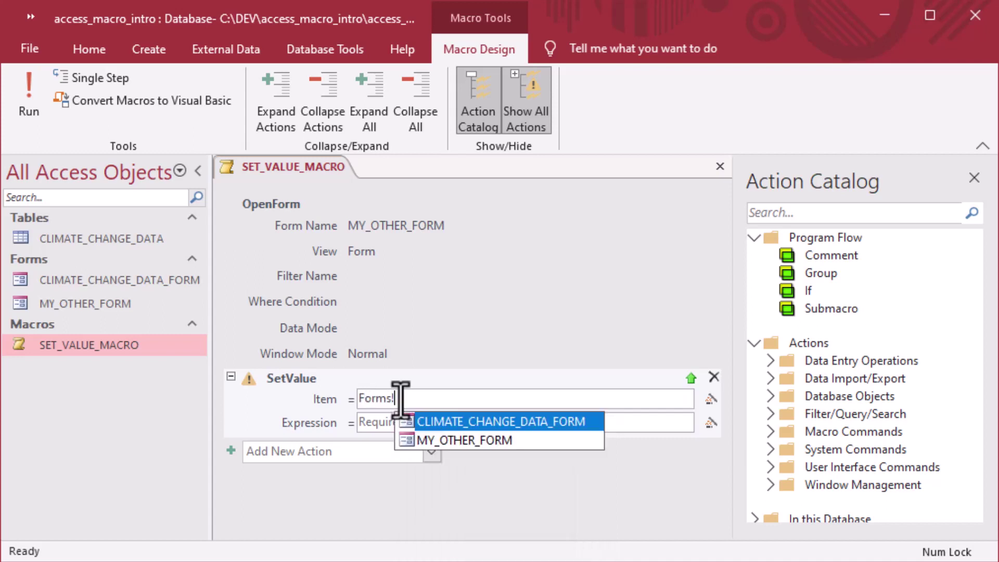
{"action": "left_click", "coordinate": [463, 442]}
{"action": "type", "text": "!"}
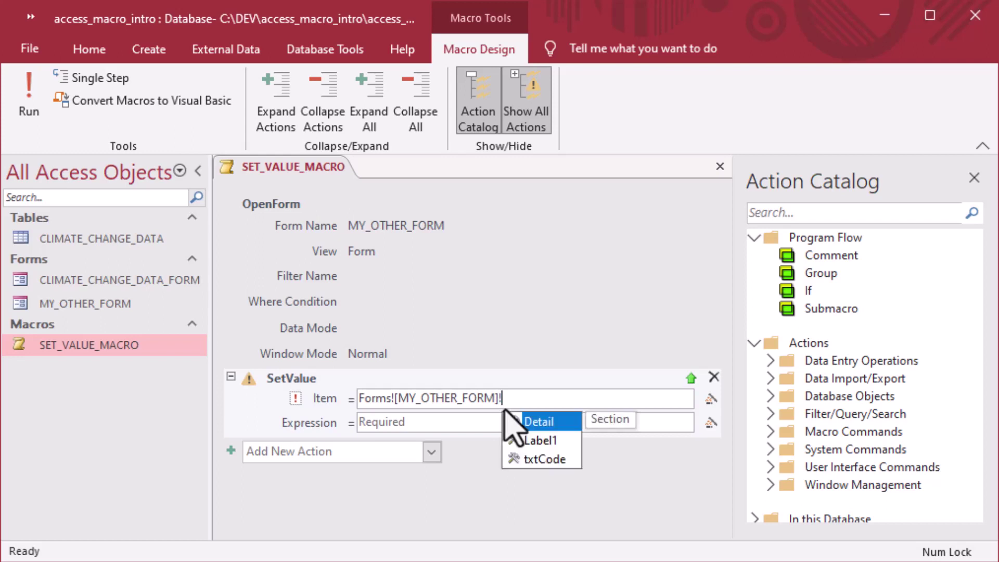
{"action": "left_click", "coordinate": [545, 458]}
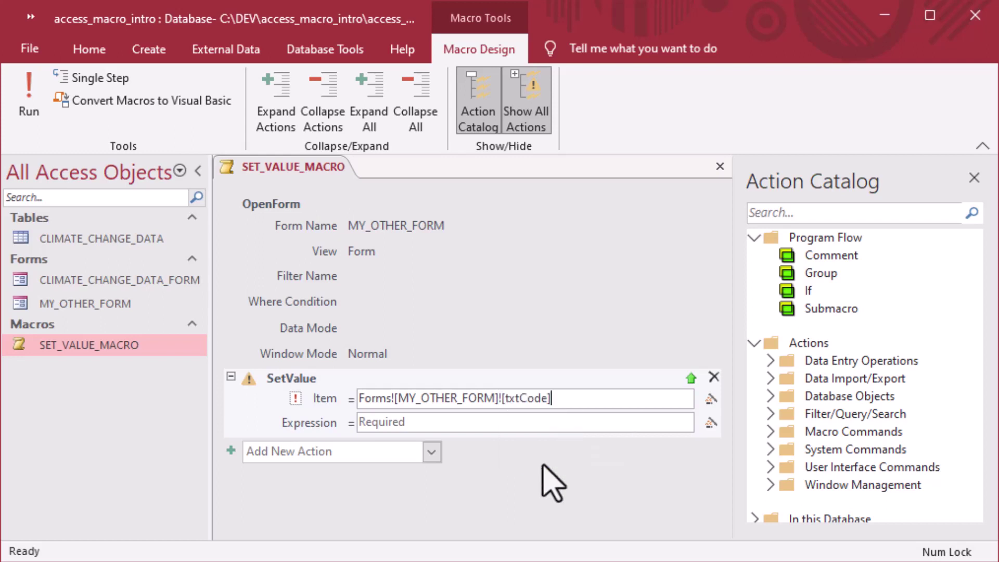
{"action": "left_click", "coordinate": [490, 425]}
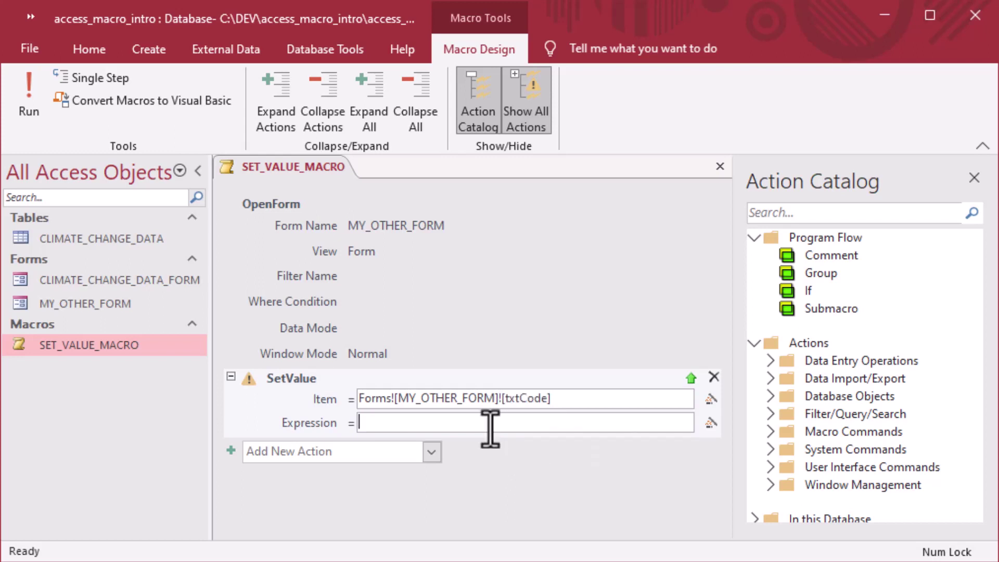
Set the SetValue action's Expression to Forms![CLIMATE_CHANGE_DATA_FORM]![Series code] and close the macro, keeping the changes
{"action": "type", "text": "Forms!"}
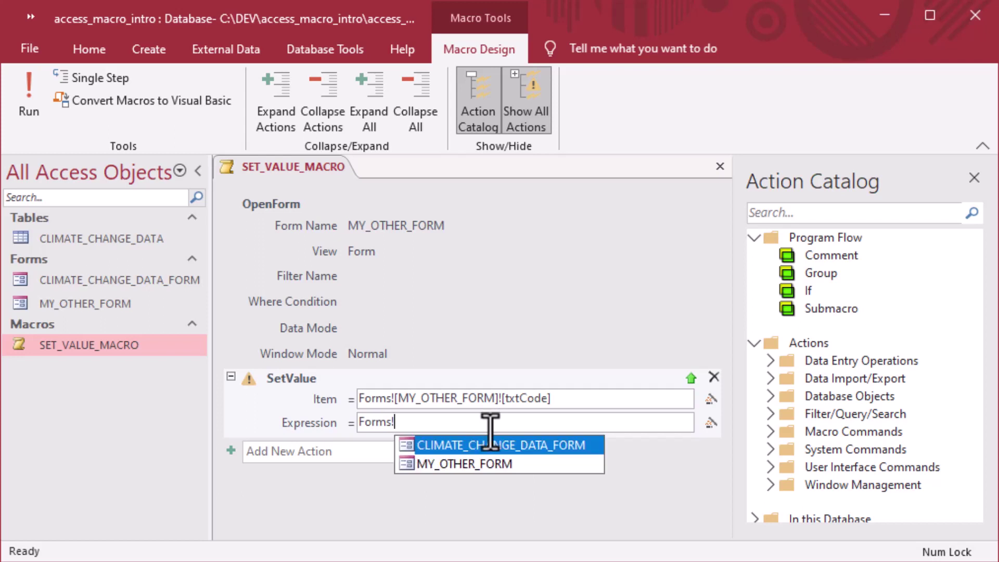
{"action": "left_click", "coordinate": [504, 445]}
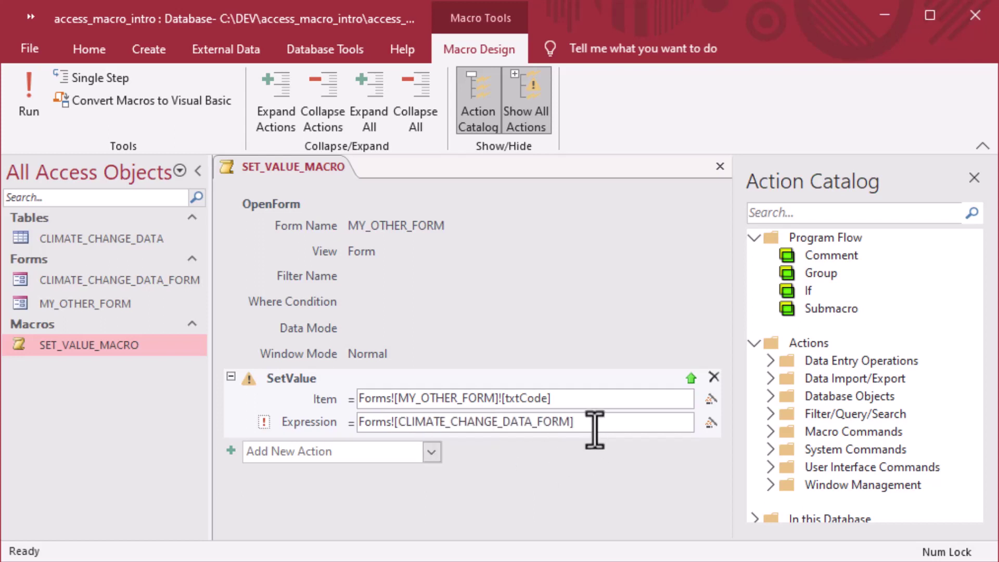
{"action": "type", "text": "!"}
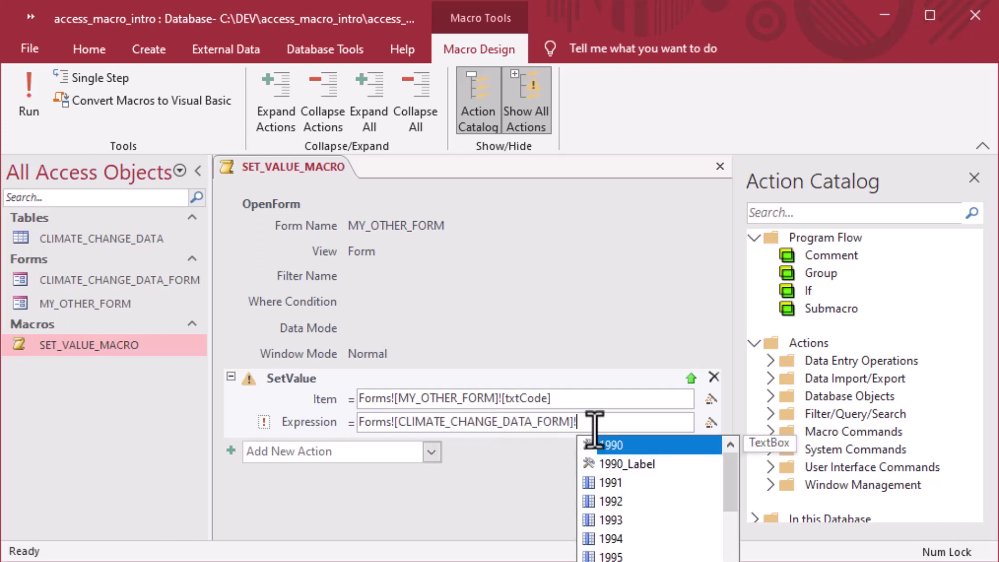
{"action": "type", "text": "serie"}
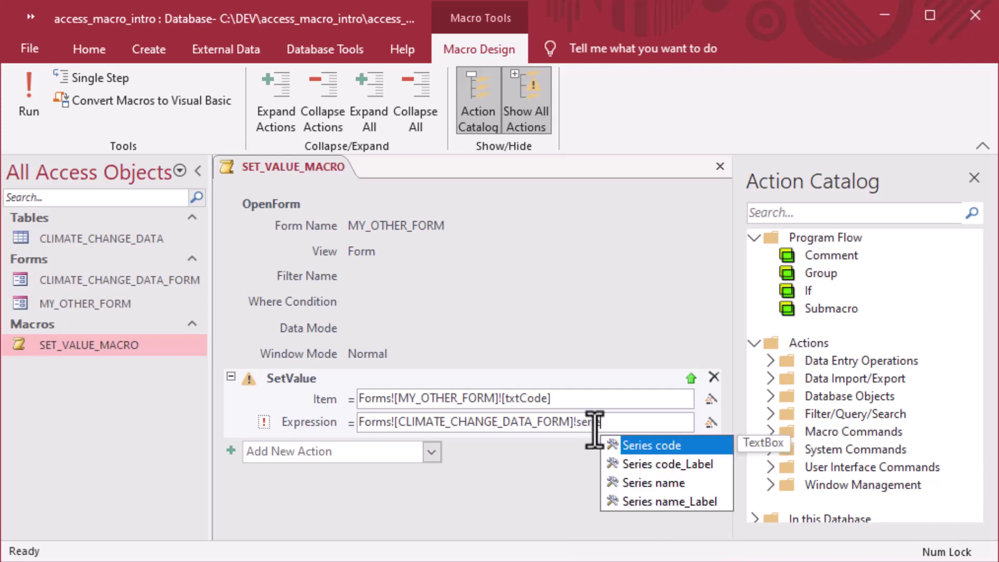
{"action": "left_click", "coordinate": [629, 445]}
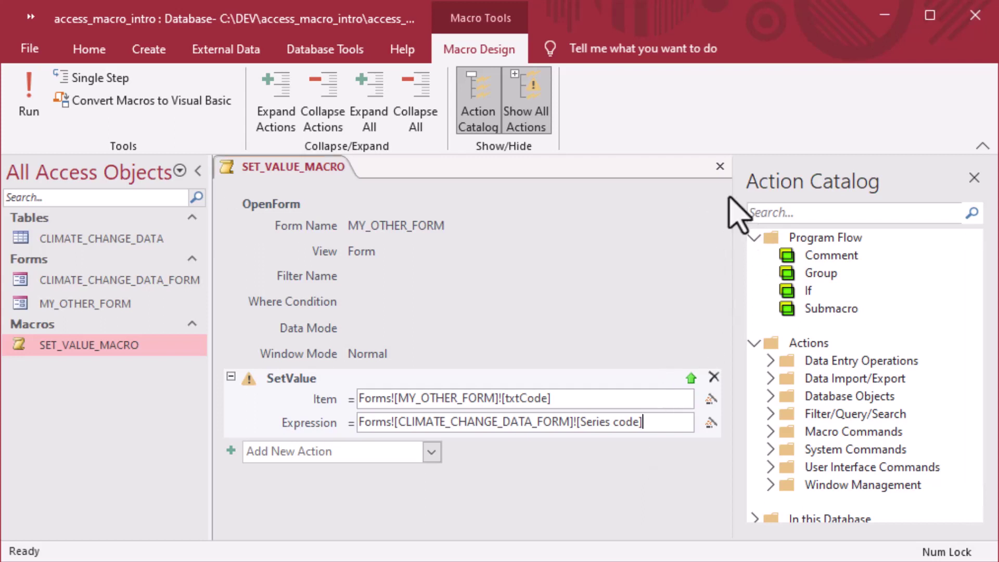
{"action": "left_click", "coordinate": [720, 167]}
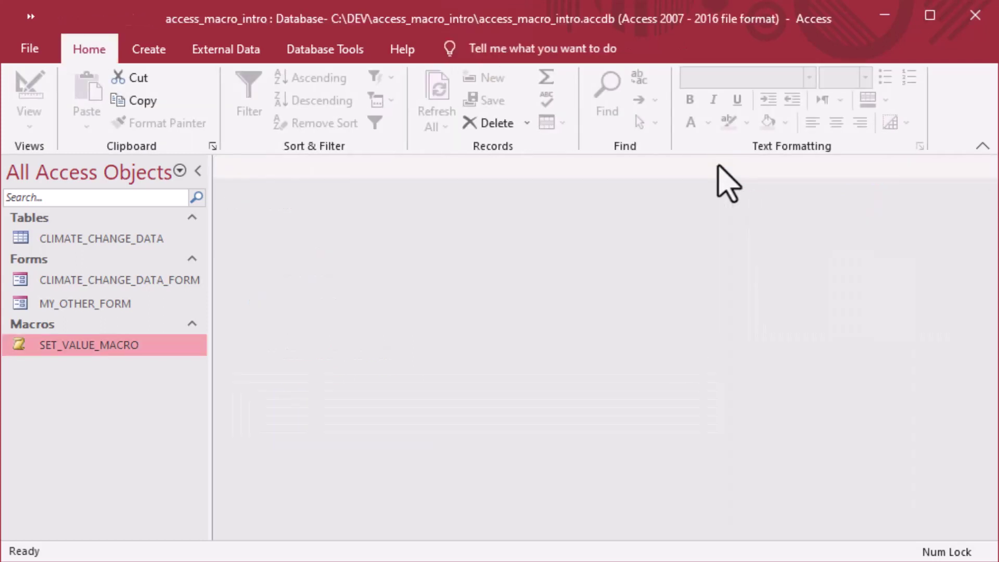
Open CLIMATE_CHANGE_DATA_FORM and switch it to Design View
{"action": "key", "text": "Caps_Lock"}
{"action": "left_click", "coordinate": [24, 284]}
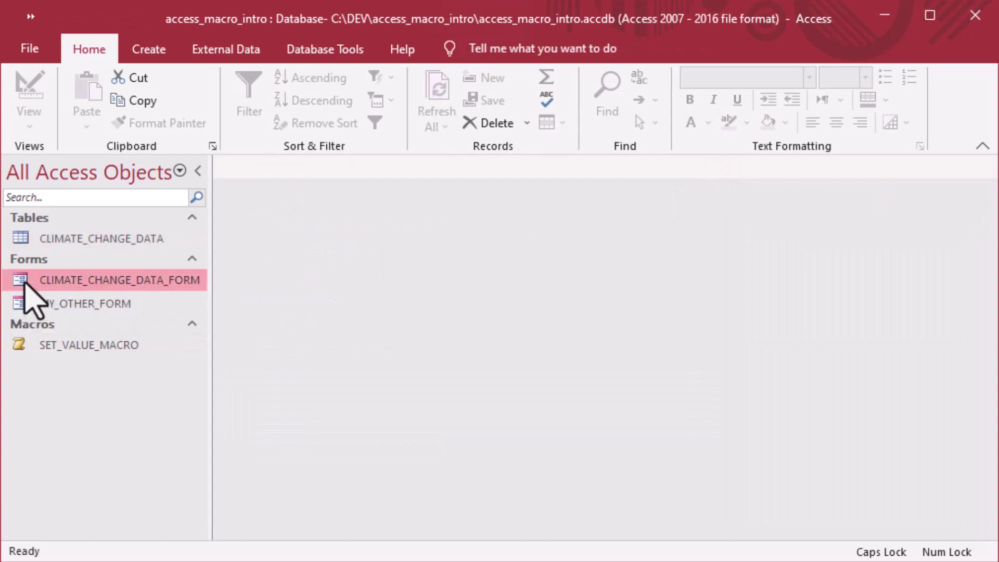
{"action": "double_click", "coordinate": [24, 284]}
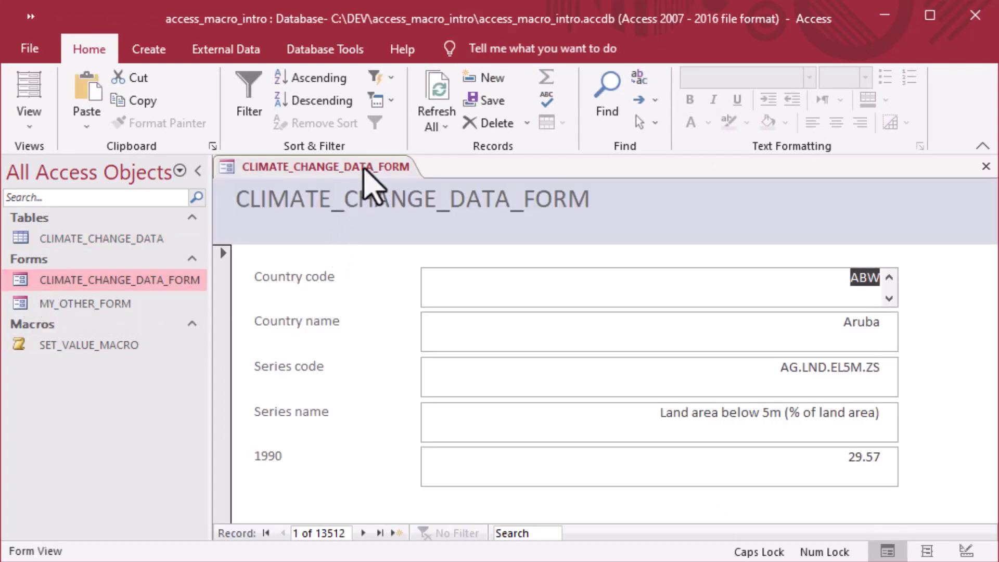
{"action": "right_click", "coordinate": [367, 168]}
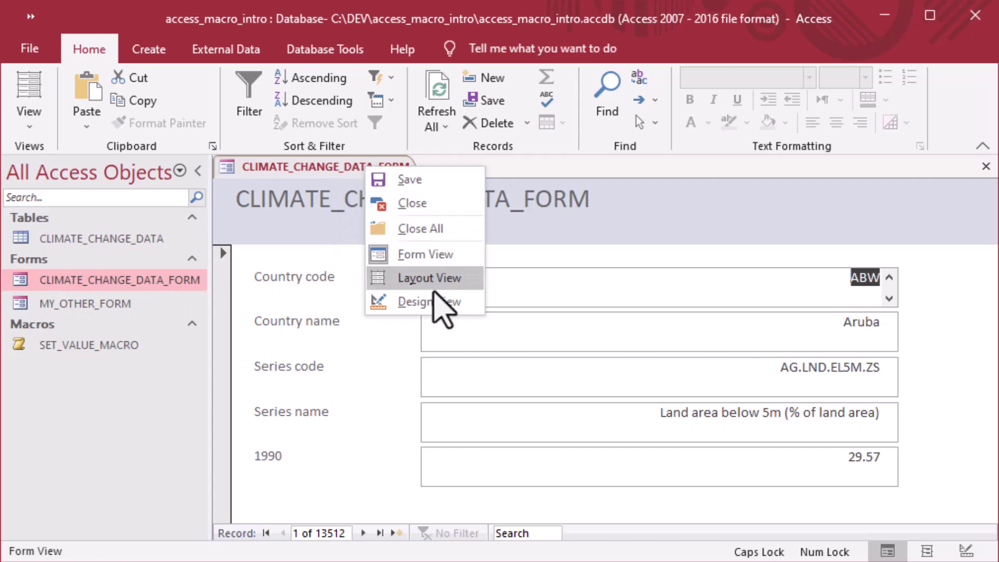
{"action": "left_click", "coordinate": [431, 302]}
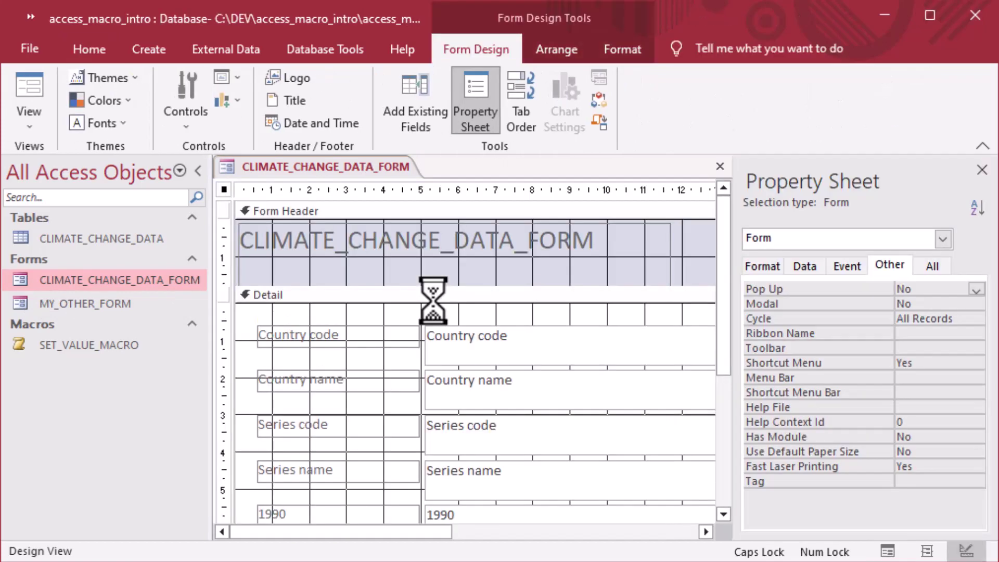
Add a command button about 3 cm wide in the form header, about 11.2 cm from the form's left edge, without using the wizard
{"action": "left_click", "coordinate": [176, 130]}
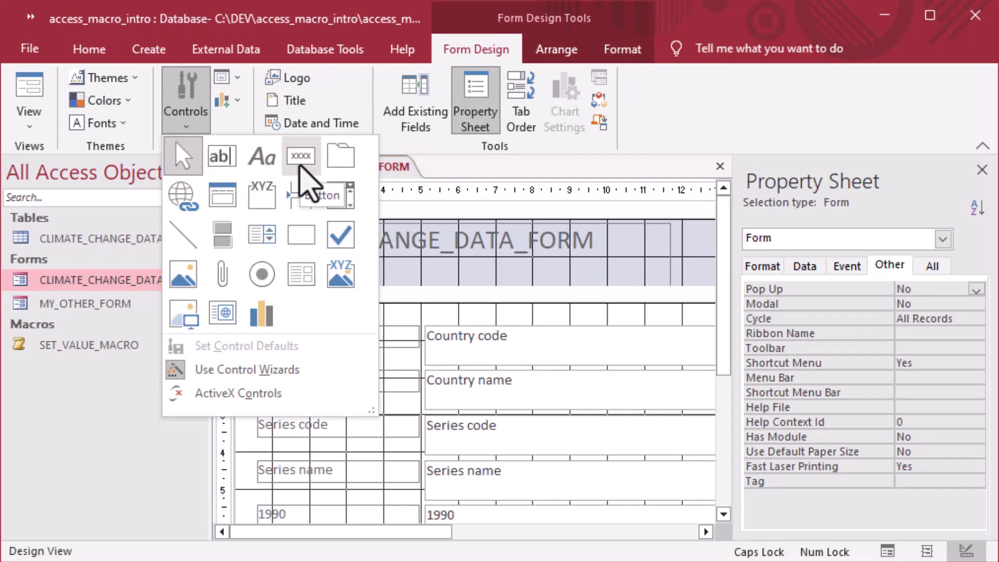
{"action": "left_click", "coordinate": [300, 160]}
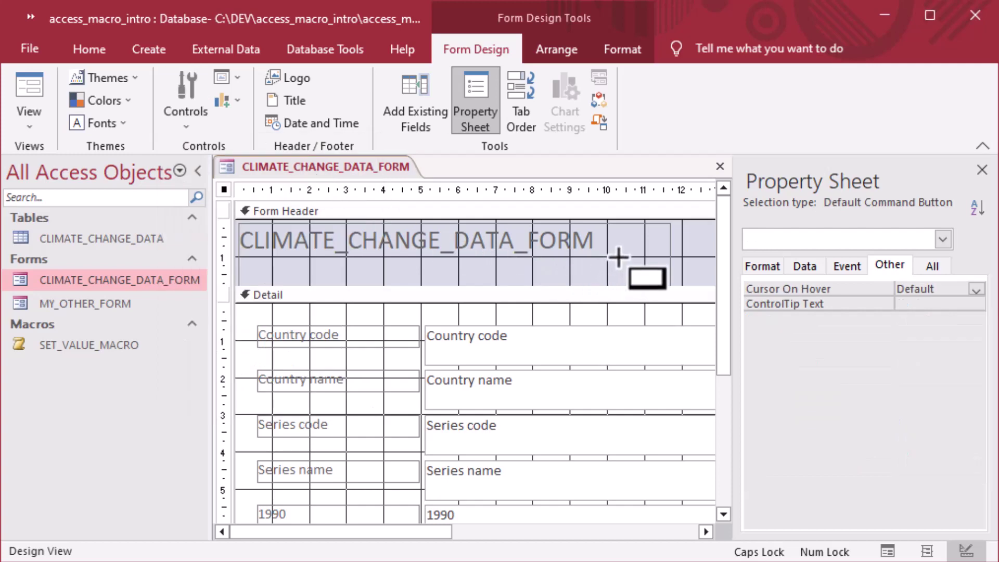
{"action": "left_click", "coordinate": [643, 255]}
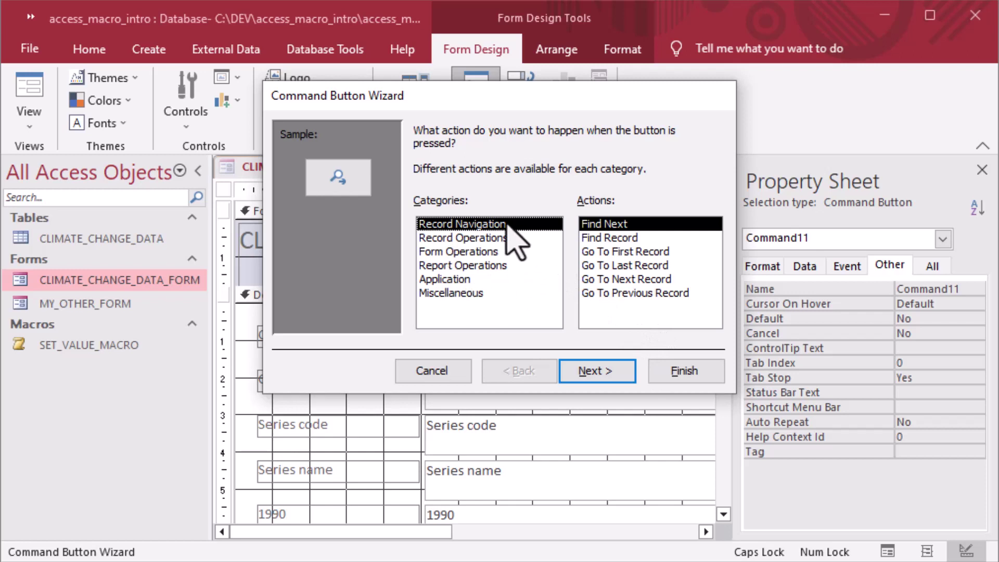
{"action": "left_click", "coordinate": [436, 369]}
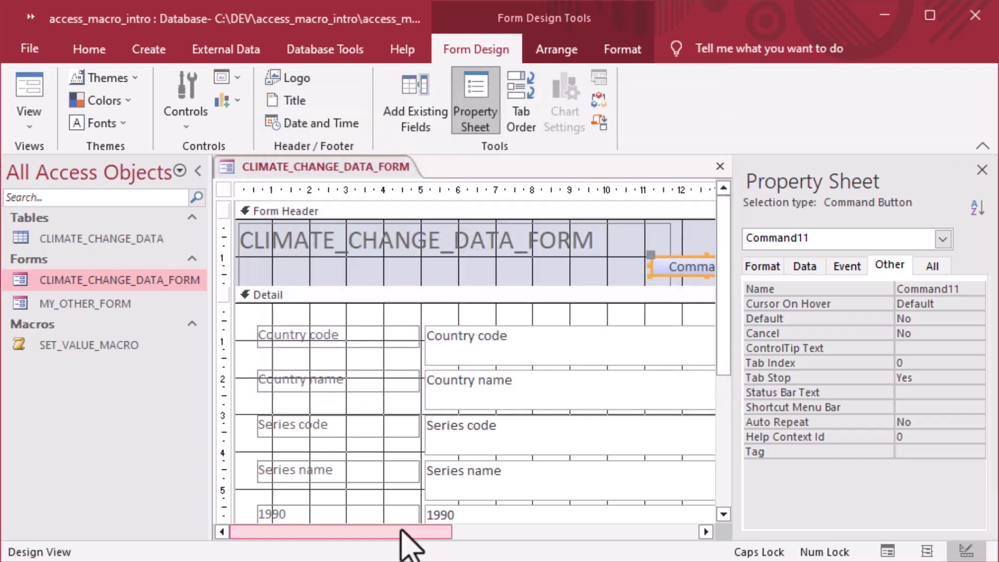
{"action": "left_click", "coordinate": [198, 172]}
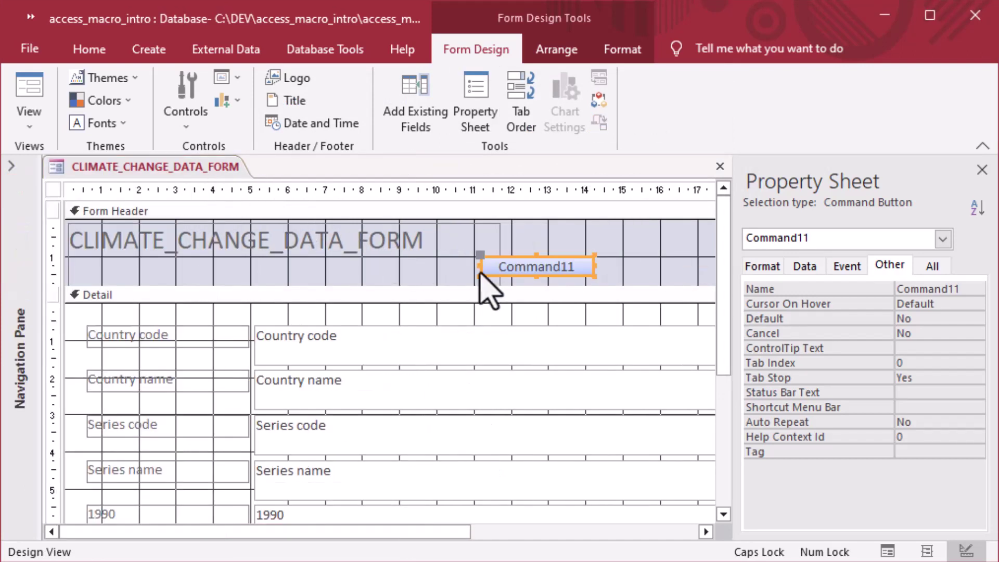
Name the new command button cmdOpenWithValue
{"action": "left_click", "coordinate": [946, 290]}
{"action": "double_click", "coordinate": [946, 290]}
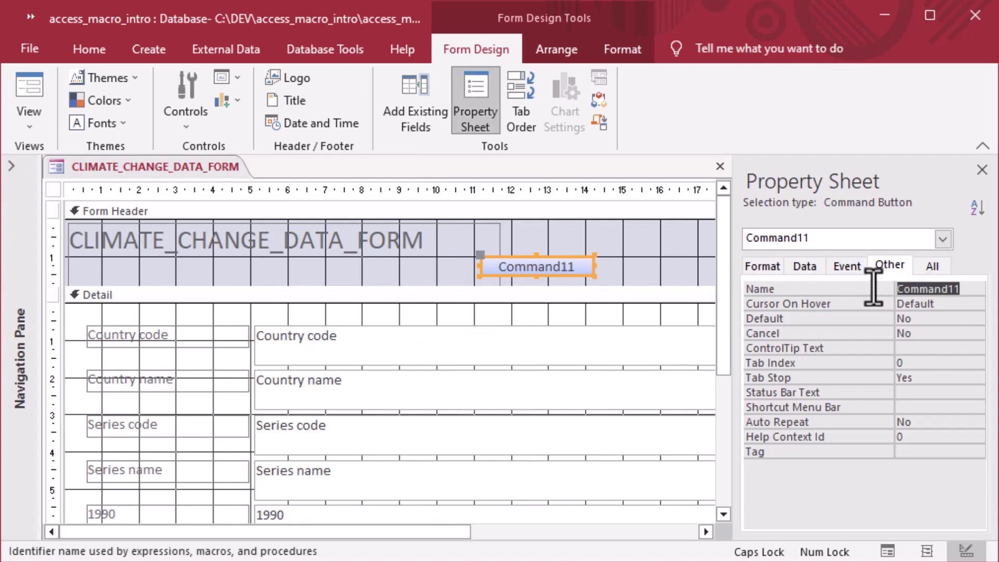
{"action": "key", "text": "Caps_Lock"}
{"action": "type", "text": "cmd"}
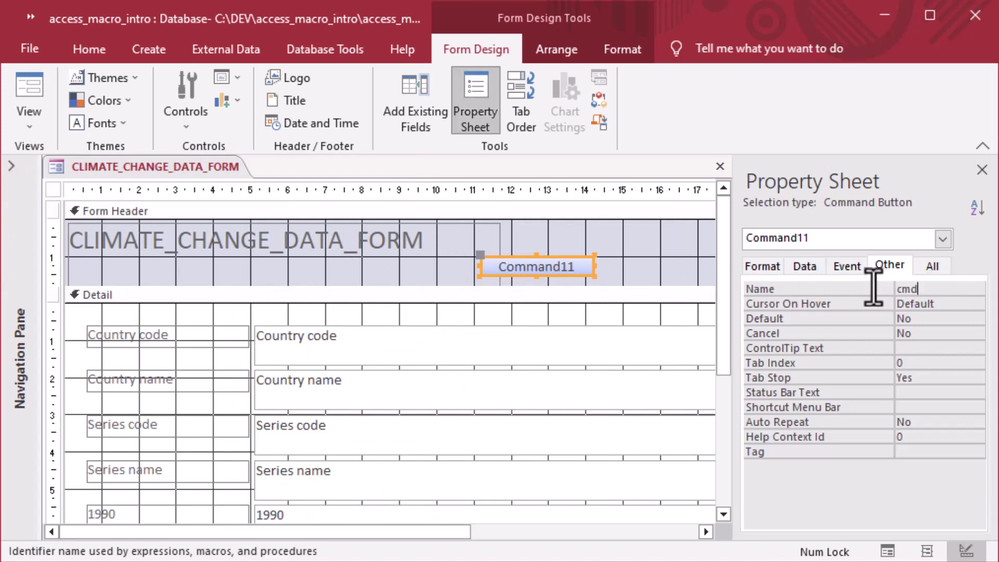
{"action": "type", "text": "OpenWithValue"}
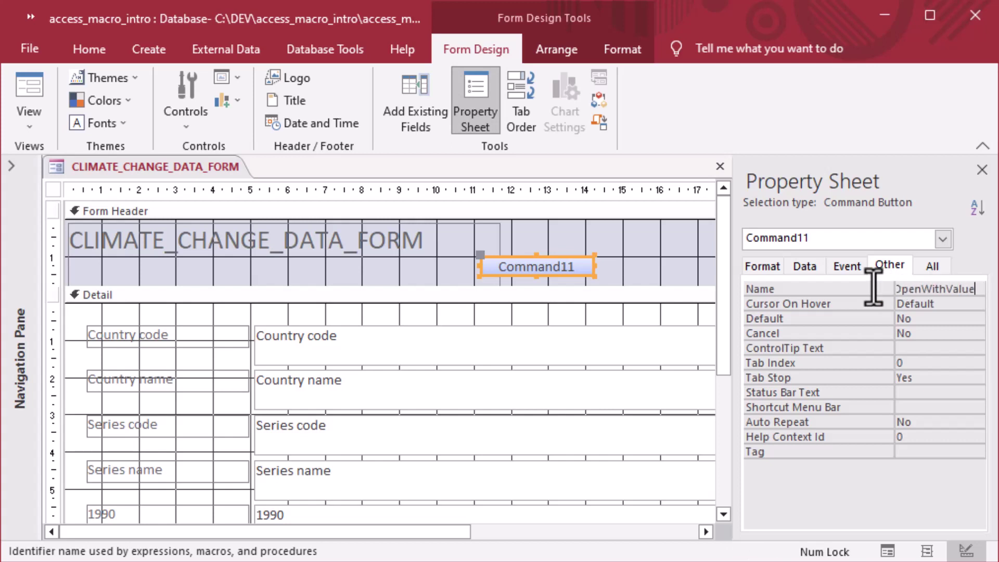
{"action": "key", "text": "Return"}
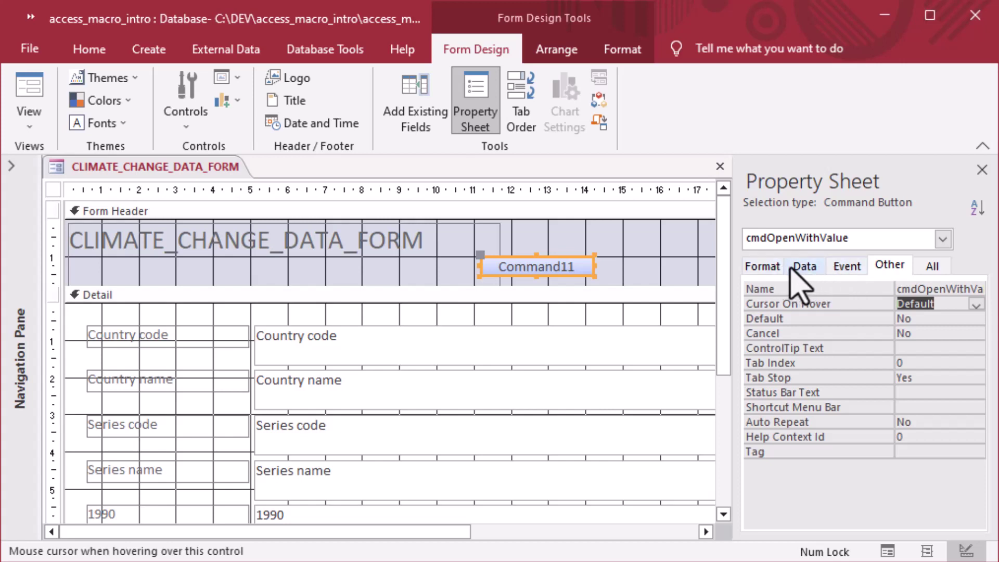
Set the header button's caption to "Open and Set"
{"action": "left_click", "coordinate": [763, 266]}
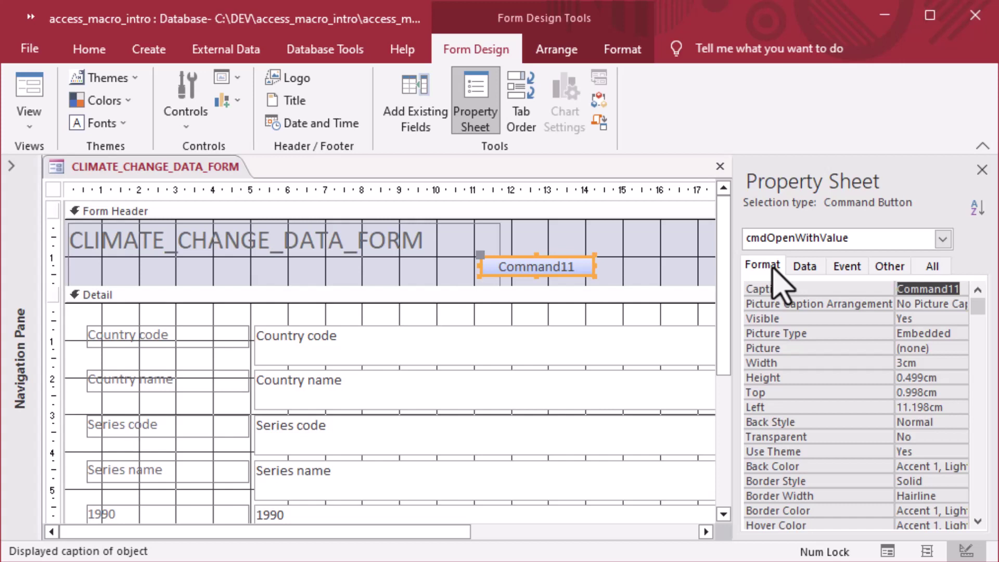
{"action": "type", "text": "Open and S"}
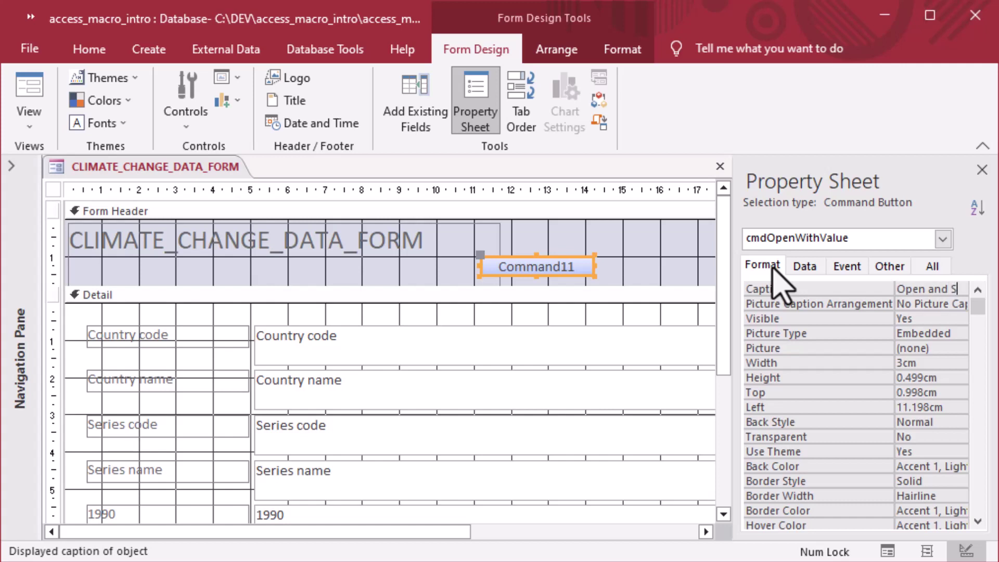
{"action": "type", "text": "et"}
{"action": "key", "text": "Return"}
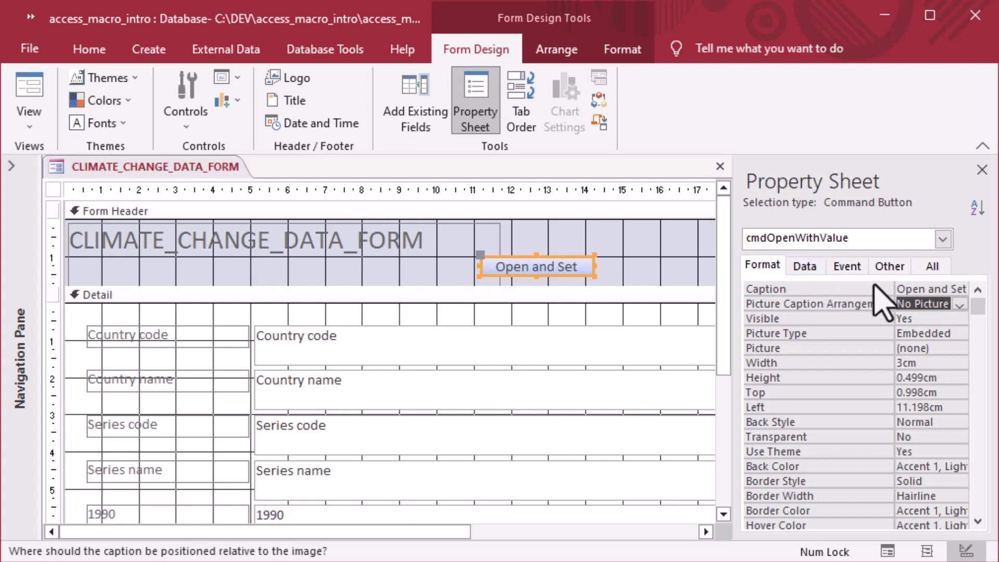
{"action": "left_click", "coordinate": [909, 290]}
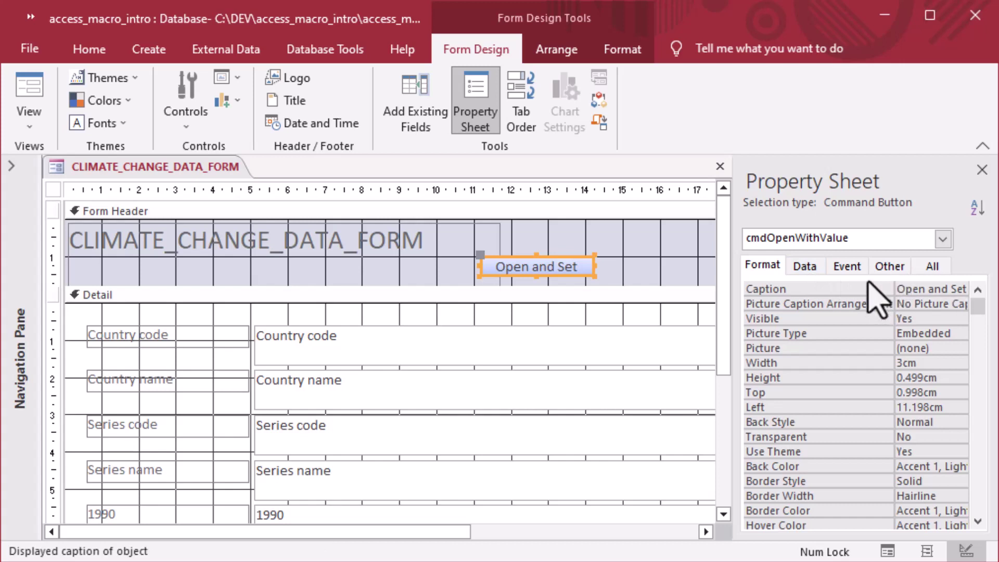
Assign SET_VALUE_MACRO to the button's On Click event and close the form, keeping the changes
{"action": "left_click", "coordinate": [847, 266]}
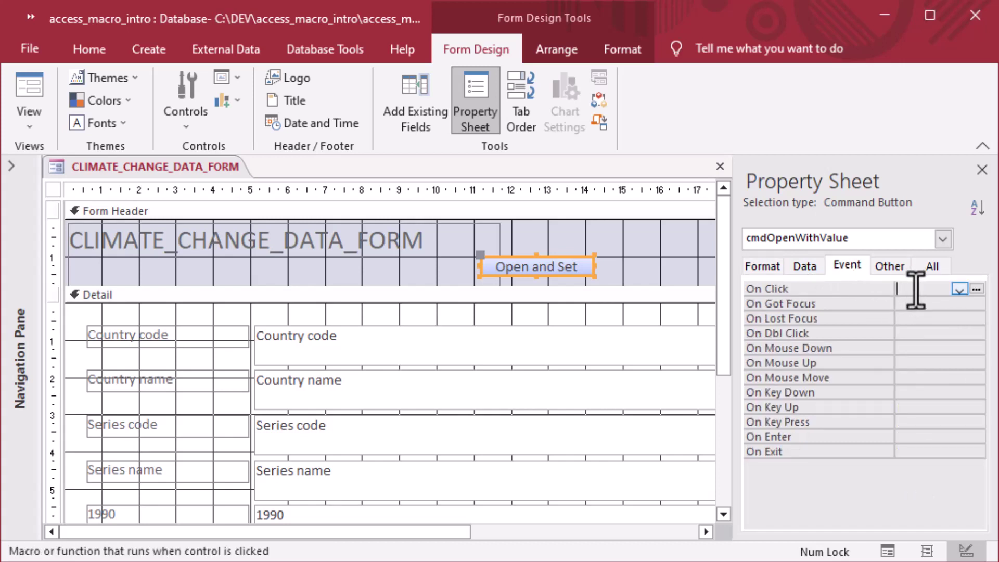
{"action": "left_click", "coordinate": [959, 290]}
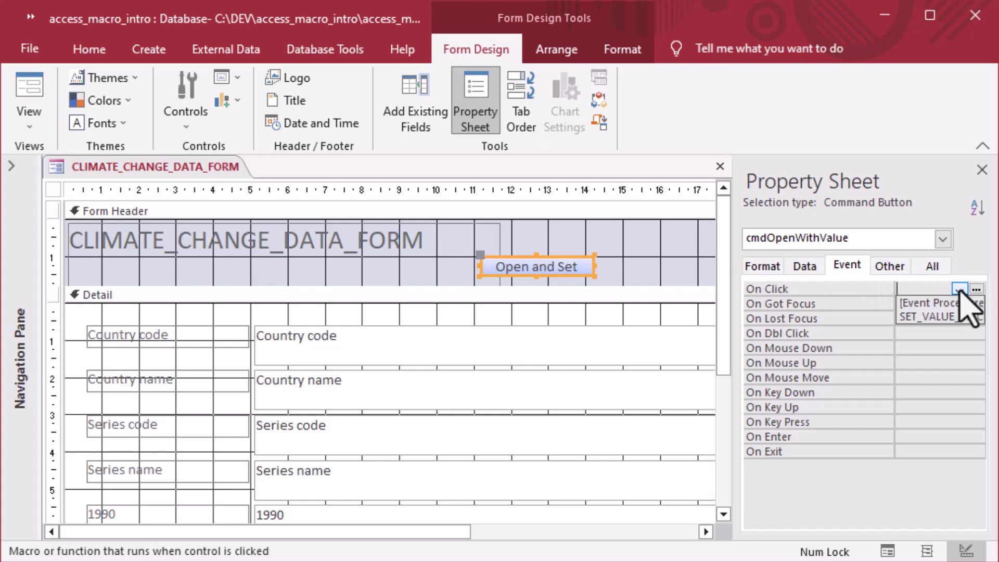
{"action": "left_click", "coordinate": [941, 318]}
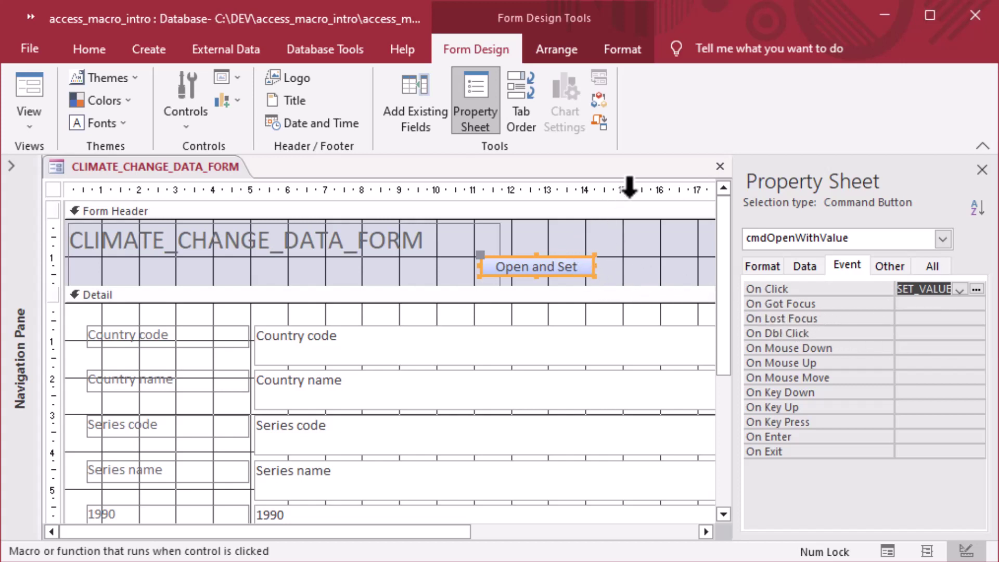
{"action": "left_click", "coordinate": [720, 166]}
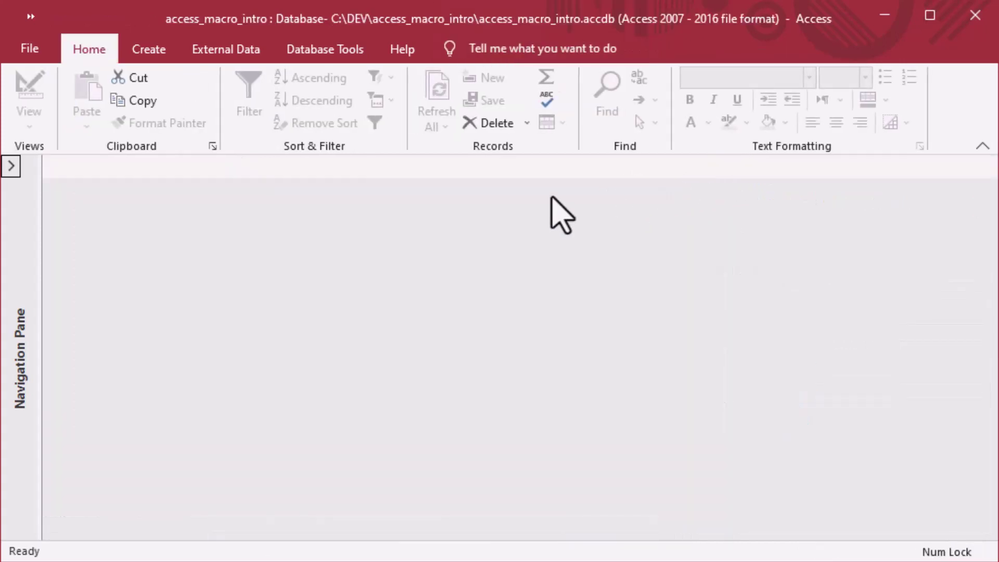
Show the list of database objects again and open CLIMATE_CHANGE_DATA_FORM in Form View
{"action": "left_click", "coordinate": [11, 167]}
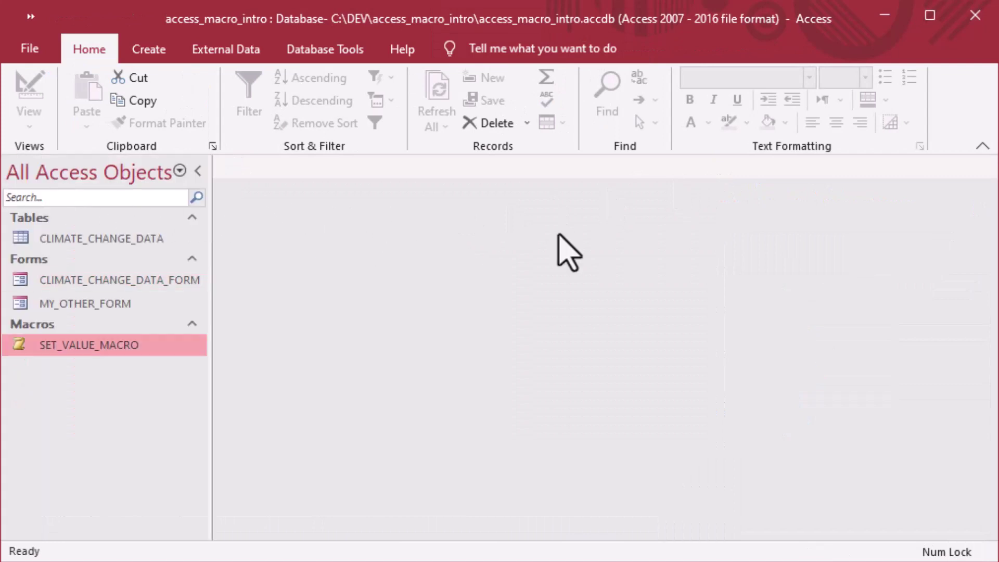
{"action": "left_click", "coordinate": [20, 281]}
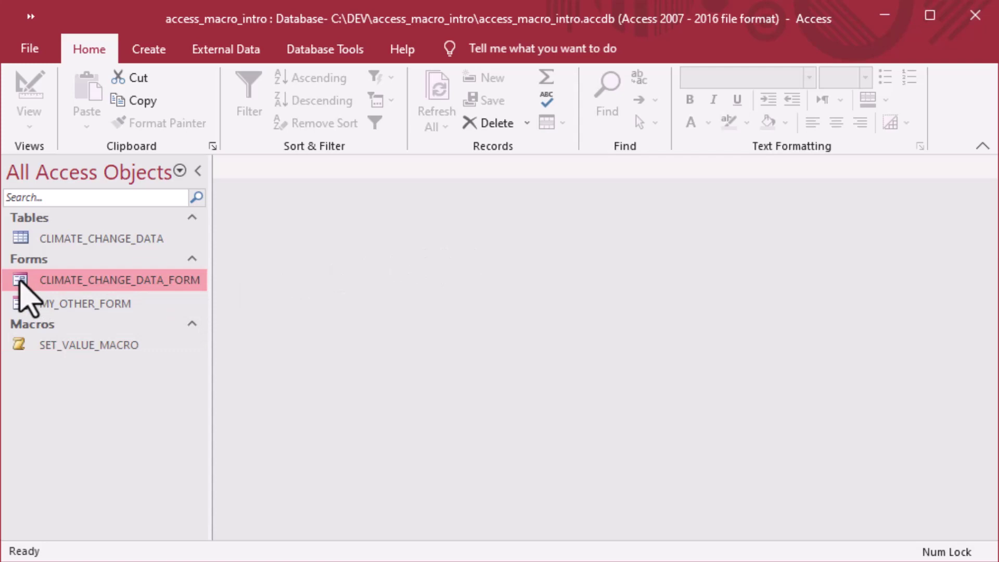
{"action": "double_click", "coordinate": [20, 281]}
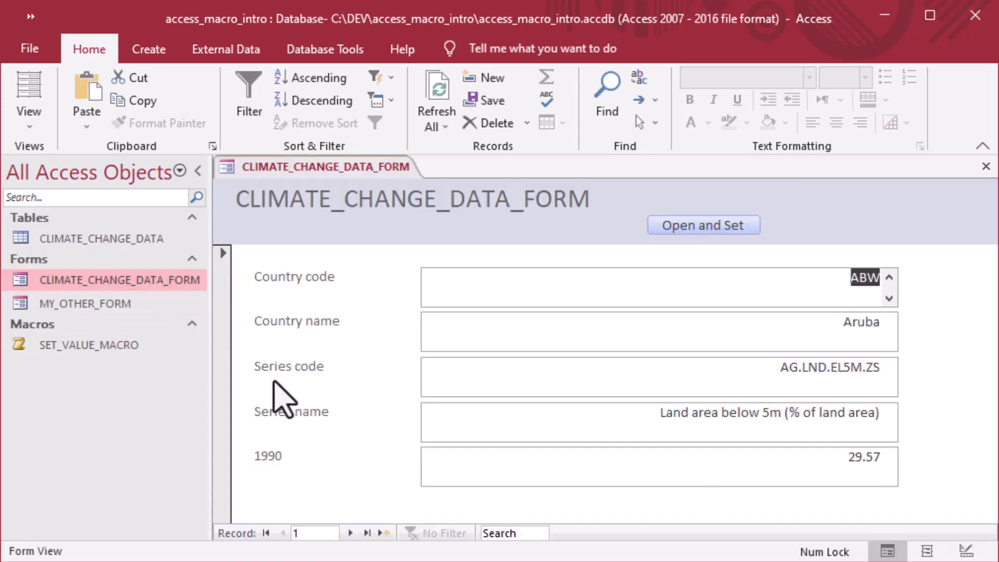
Browse forward through the form's records and jump to the last one, comparing their Series code values
{"action": "double_click", "coordinate": [350, 533]}
{"action": "double_click", "coordinate": [350, 533]}
{"action": "left_click", "coordinate": [350, 532]}
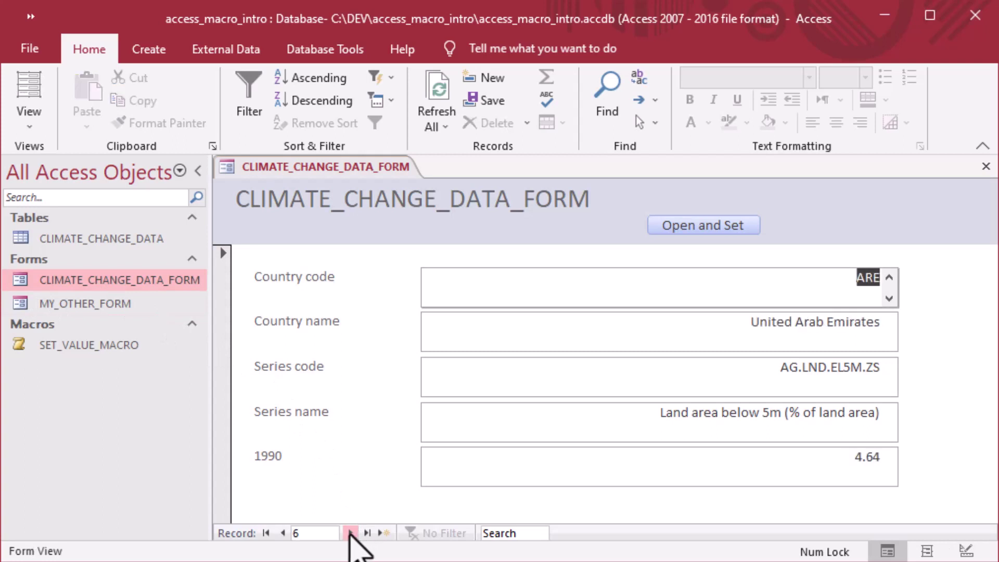
{"action": "double_click", "coordinate": [350, 533]}
{"action": "double_click", "coordinate": [350, 533]}
{"action": "left_click", "coordinate": [350, 532]}
{"action": "double_click", "coordinate": [350, 532]}
{"action": "double_click", "coordinate": [351, 533]}
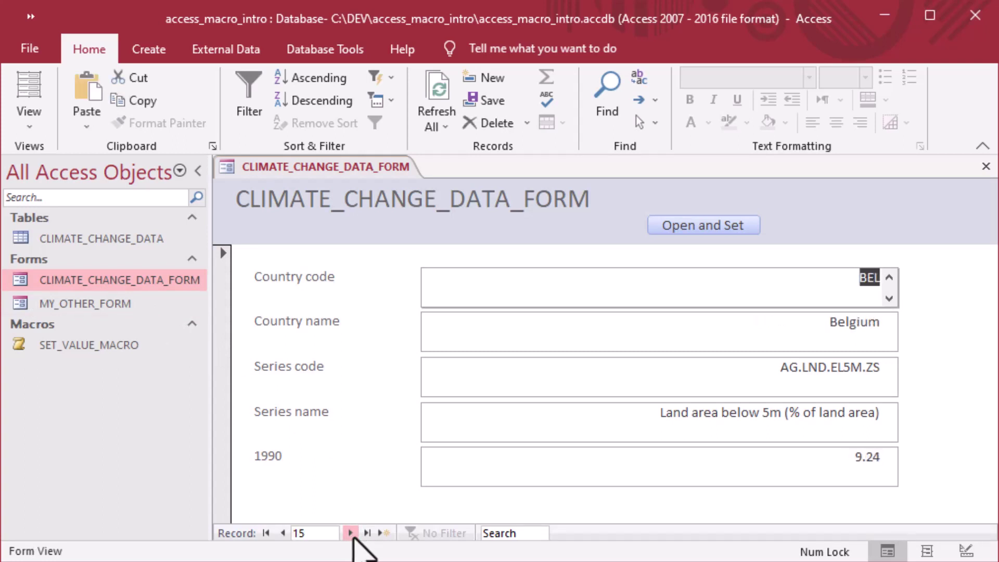
{"action": "left_click", "coordinate": [367, 533]}
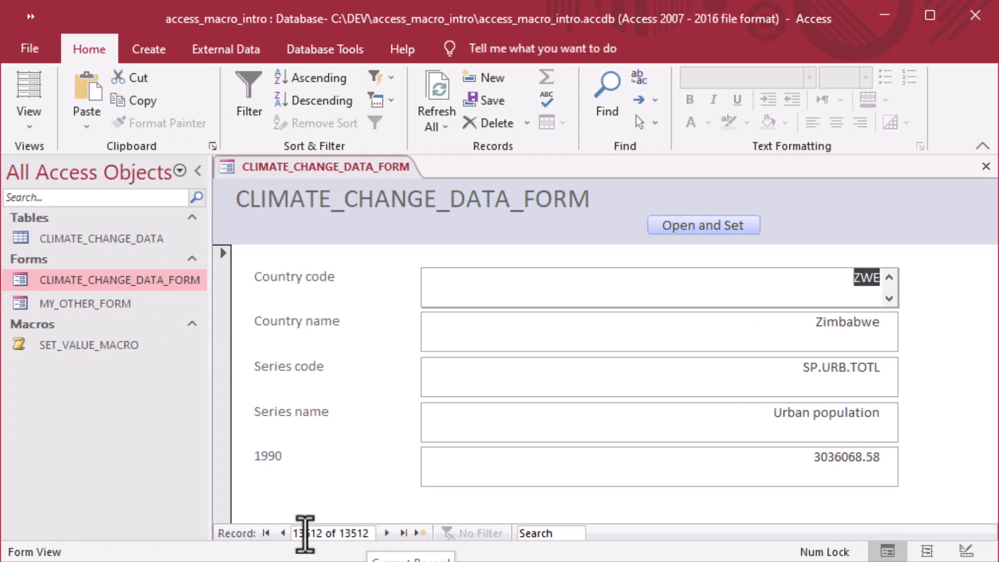
Return to the first record and test the Open and Set button on it
{"action": "left_click", "coordinate": [267, 534]}
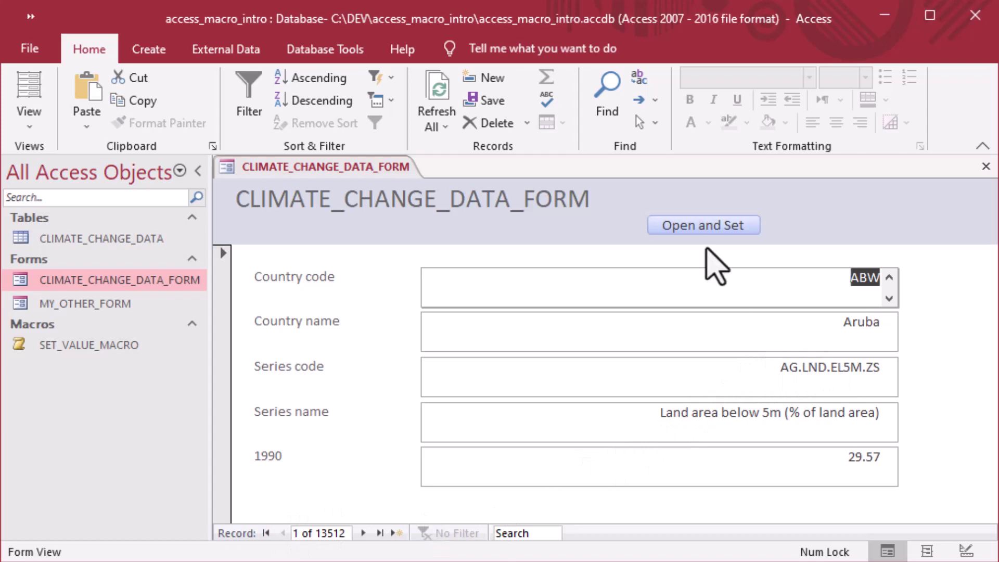
{"action": "left_click", "coordinate": [696, 226]}
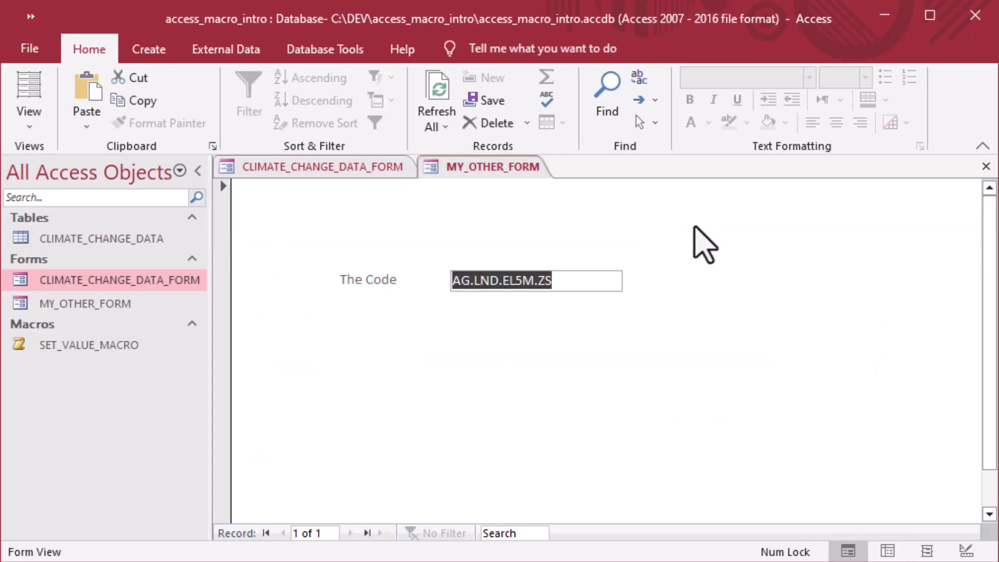
Check the code passed to The Code field on MY_OTHER_FORM and close that form
{"action": "left_click", "coordinate": [597, 280]}
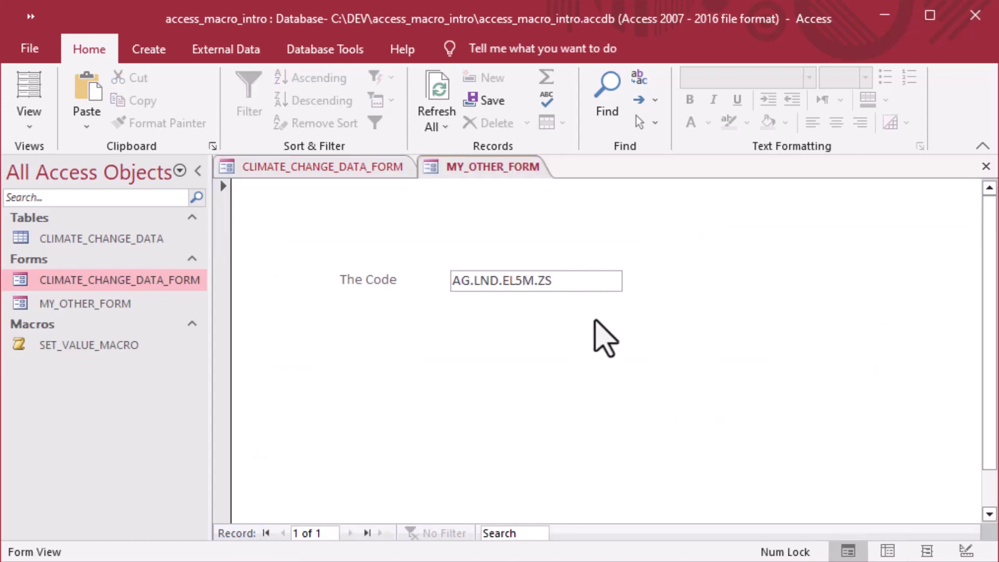
{"action": "left_click_drag", "start_coordinate": [591, 283], "coordinate": [449, 283]}
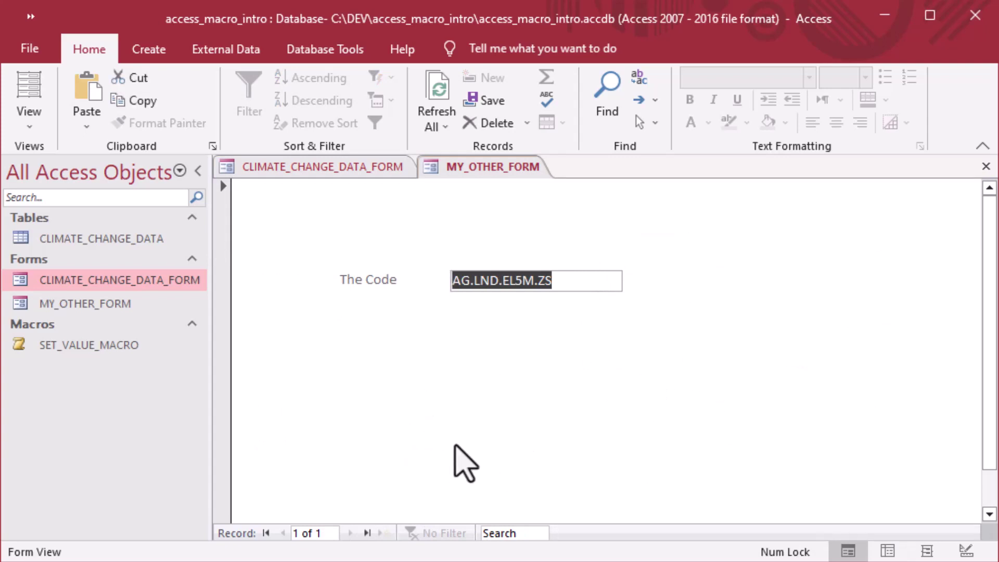
{"action": "left_click", "coordinate": [985, 166]}
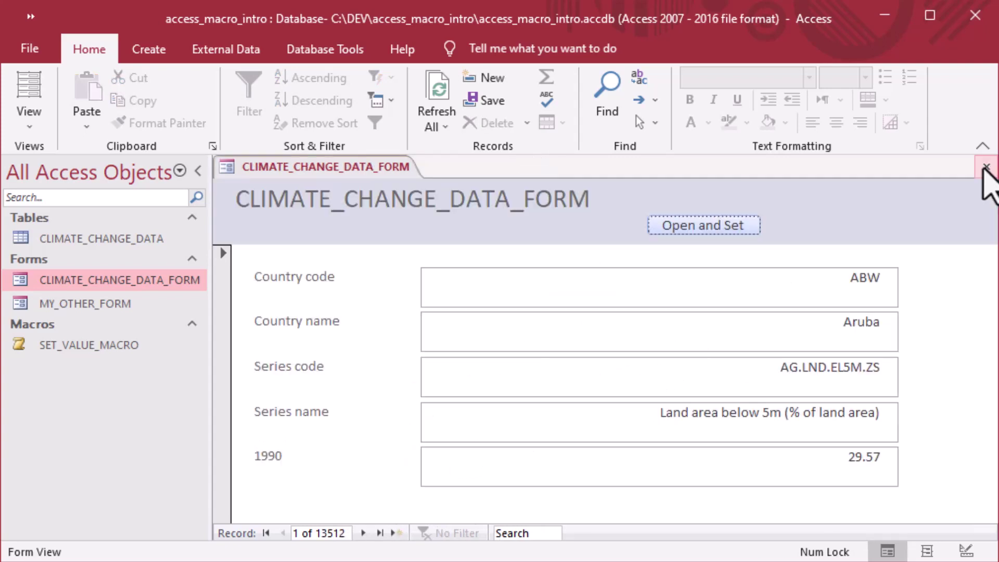
Test the Open and Set button on a United States record near the end, check The Code field, and close MY_OTHER_FORM
{"action": "left_click", "coordinate": [380, 533]}
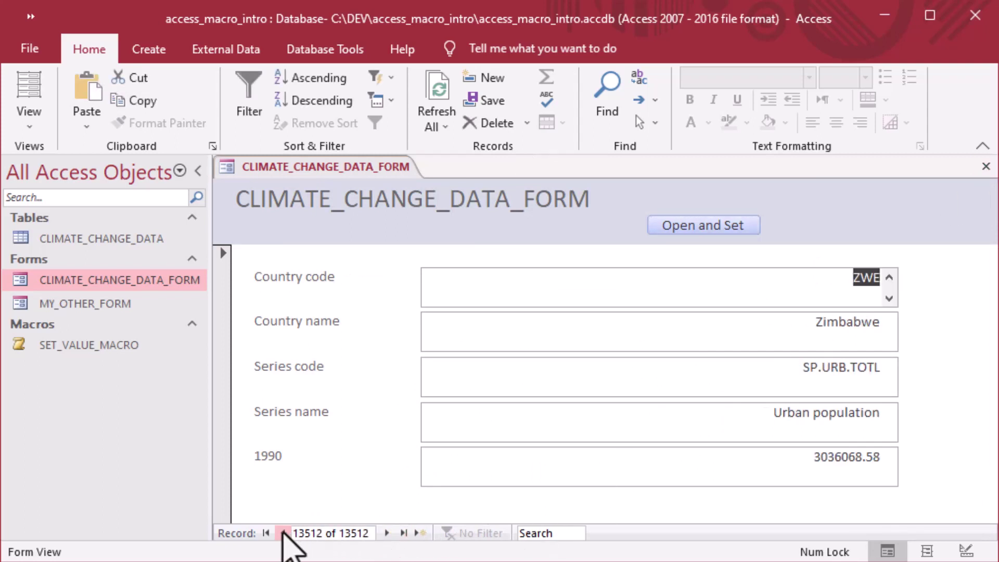
{"action": "left_click_drag", "start_coordinate": [283, 533], "coordinate": [284, 533]}
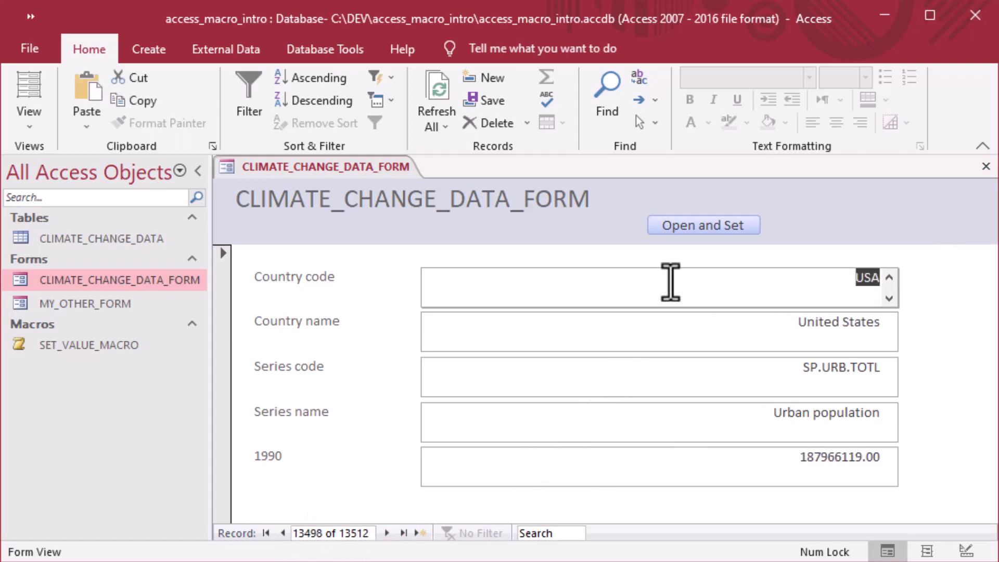
{"action": "left_click", "coordinate": [699, 232]}
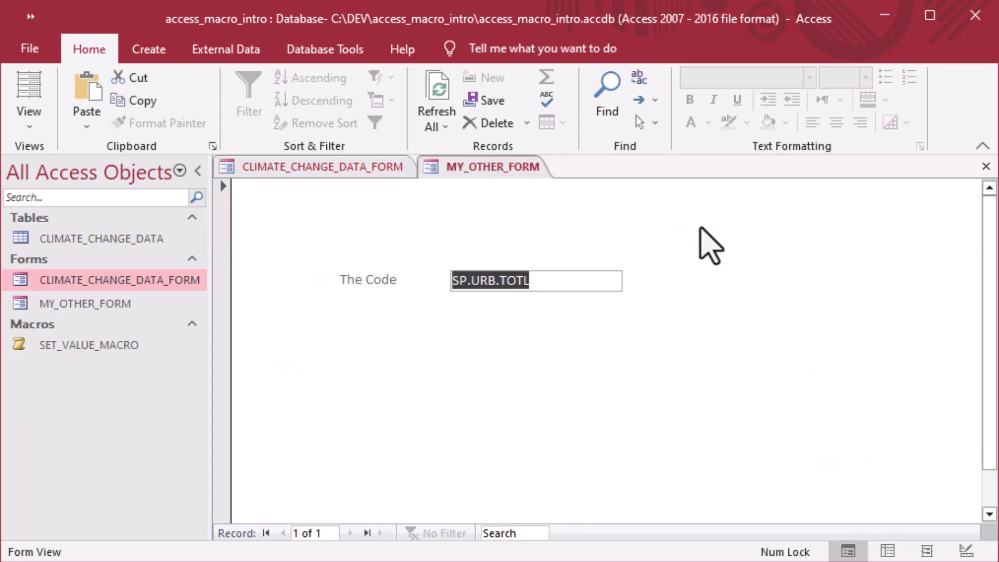
{"action": "left_click", "coordinate": [579, 283]}
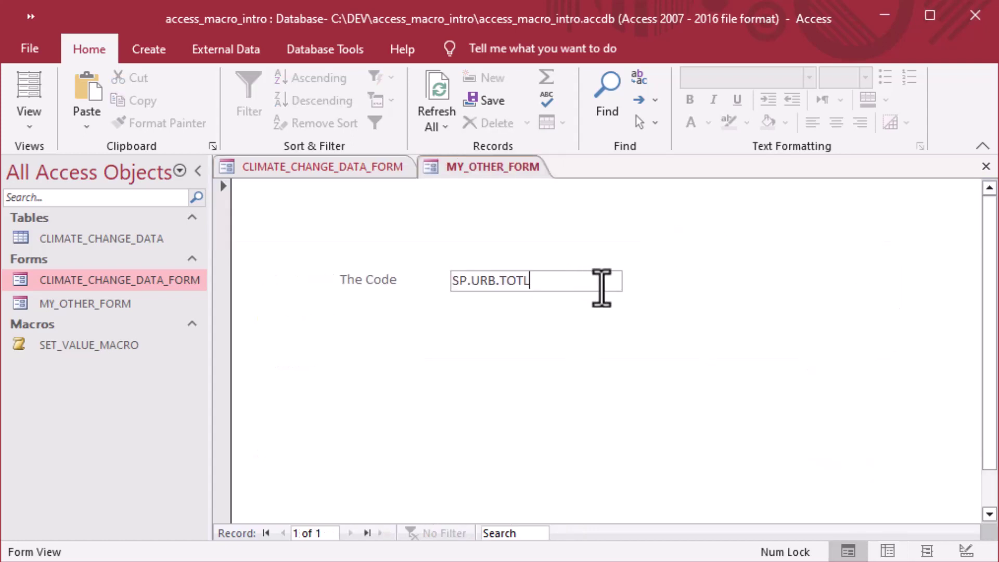
{"action": "left_click_drag", "start_coordinate": [601, 288], "coordinate": [422, 287]}
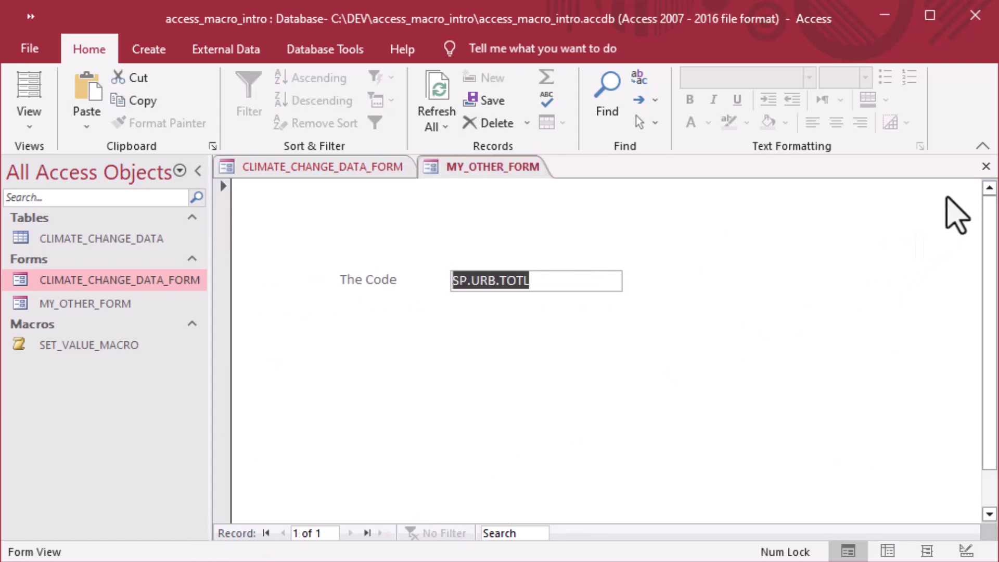
{"action": "left_click", "coordinate": [985, 167]}
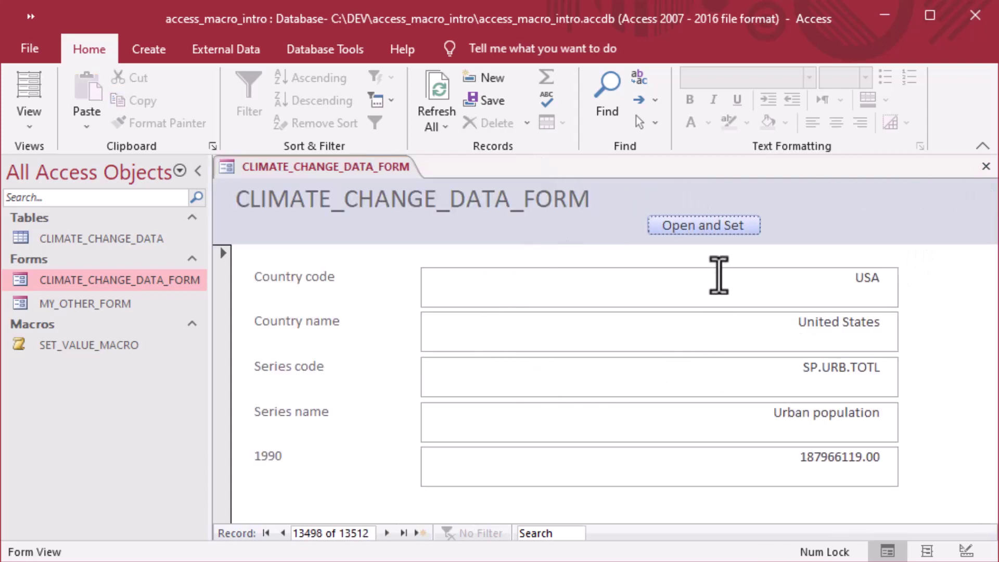
Reopen CLIMATE_CHANGE_DATA_FORM, copy the first record's Series code AG.LND.EL5M.ZS, and close the form
{"action": "left_click", "coordinate": [62, 355]}
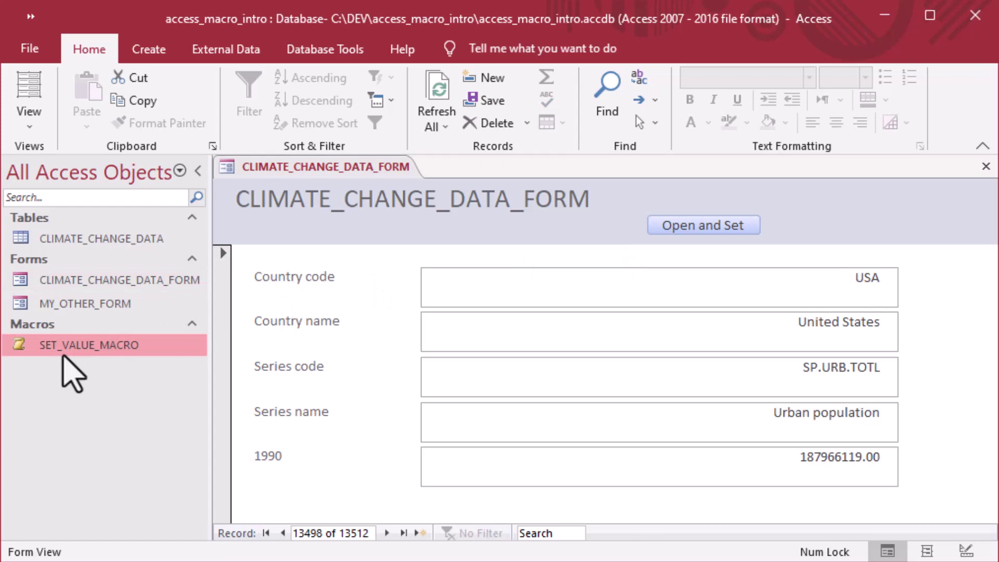
{"action": "left_click", "coordinate": [986, 167]}
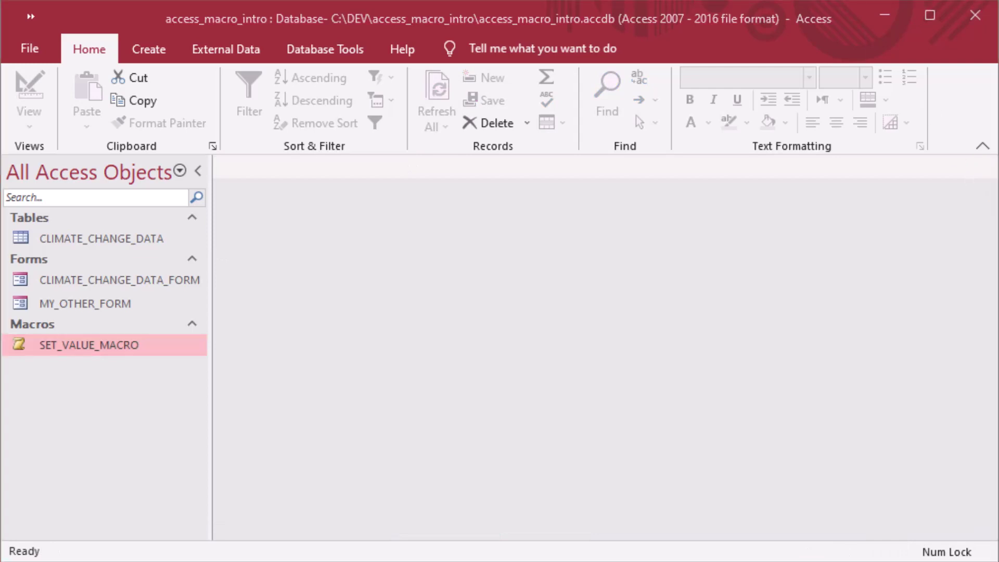
{"action": "left_click", "coordinate": [70, 282]}
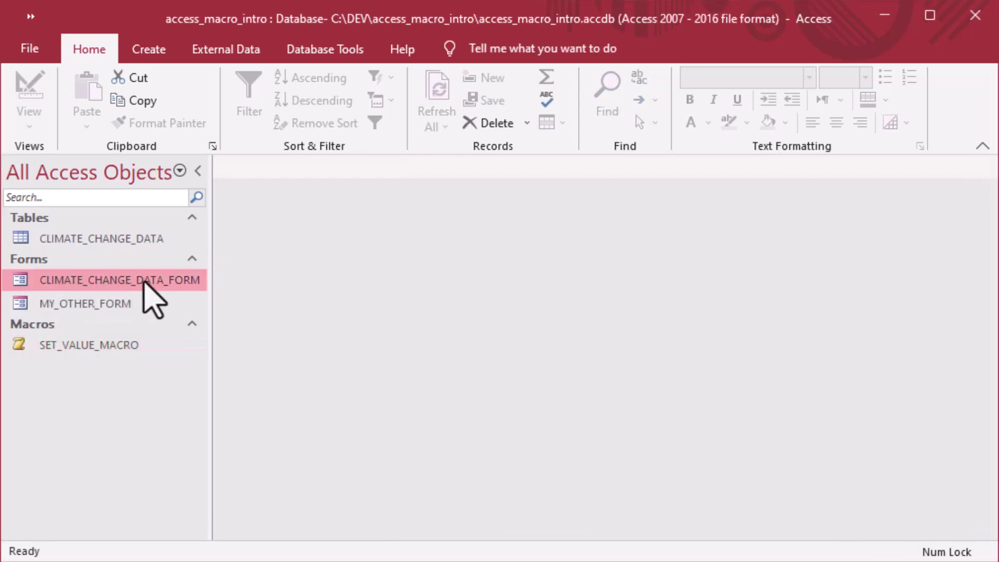
{"action": "double_click", "coordinate": [39, 280]}
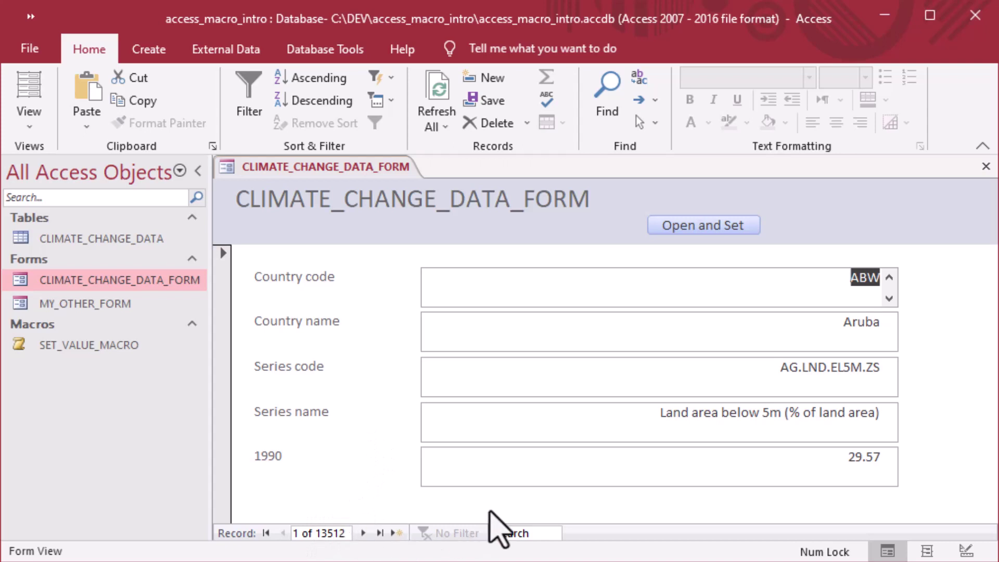
{"action": "left_click_drag", "start_coordinate": [751, 366], "coordinate": [928, 366]}
{"action": "key", "text": "ctrl+c"}
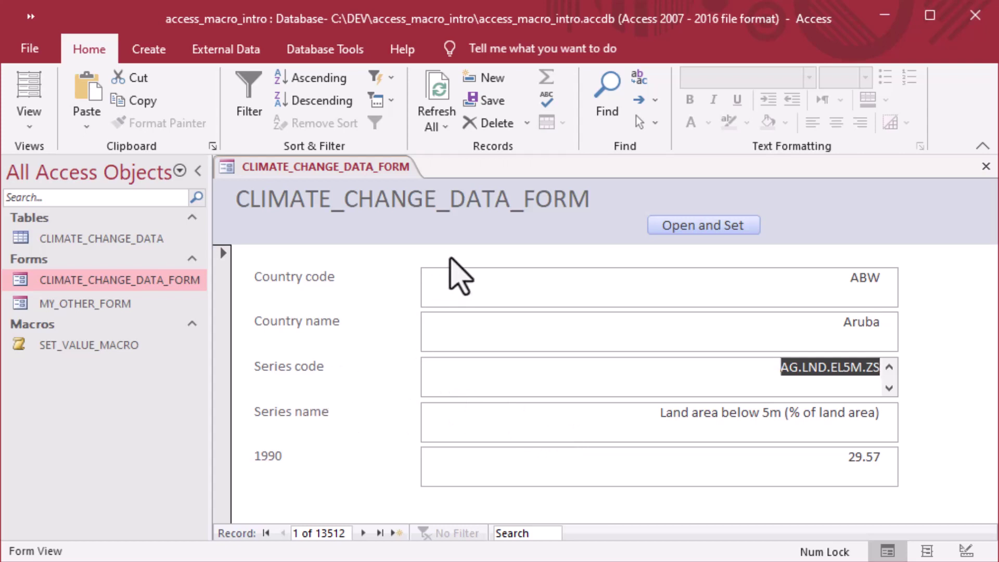
{"action": "left_click", "coordinate": [986, 167]}
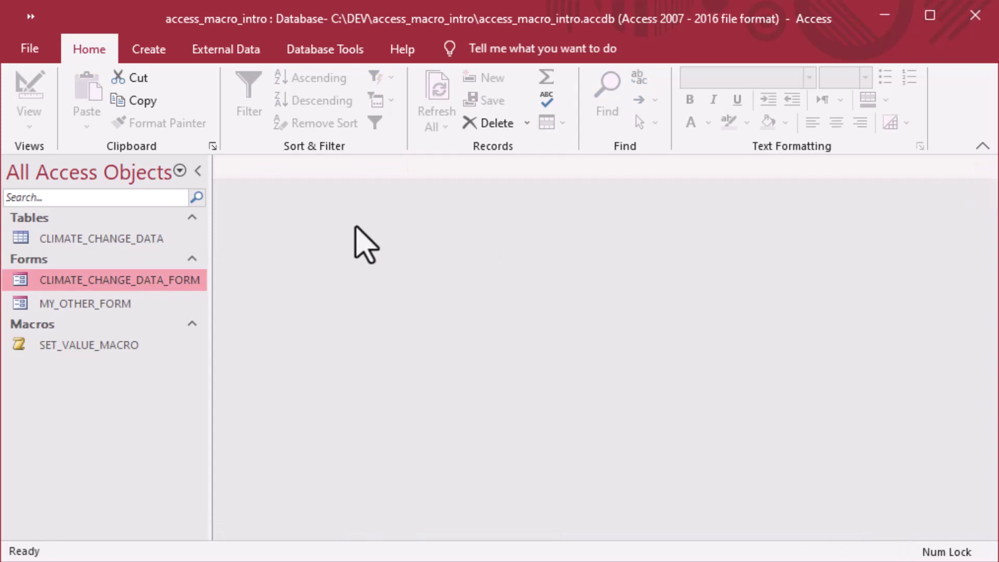
Create a new query in Design View and add the CLIMATE_CHANGE_DATA table to it
{"action": "left_click", "coordinate": [158, 58]}
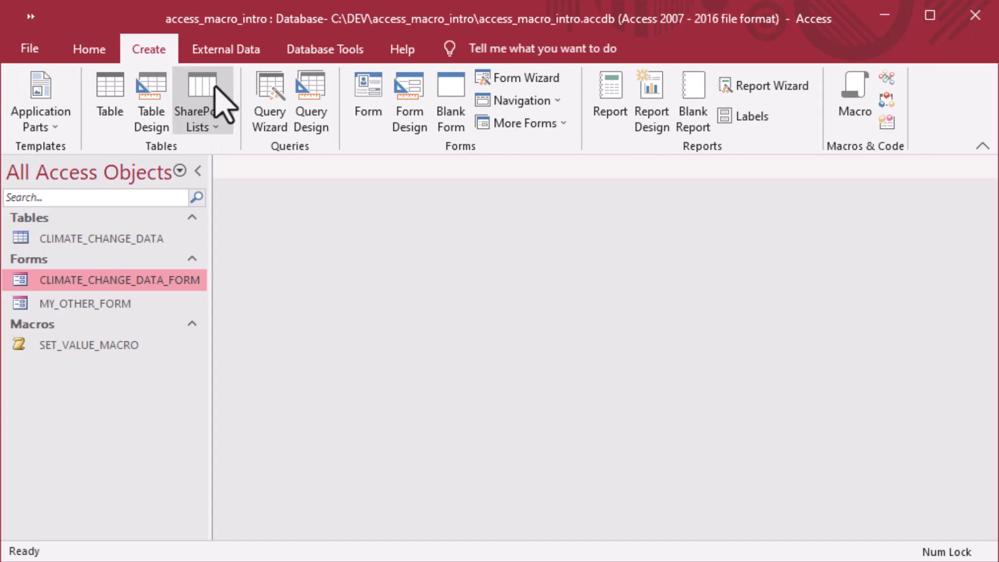
{"action": "left_click", "coordinate": [312, 120]}
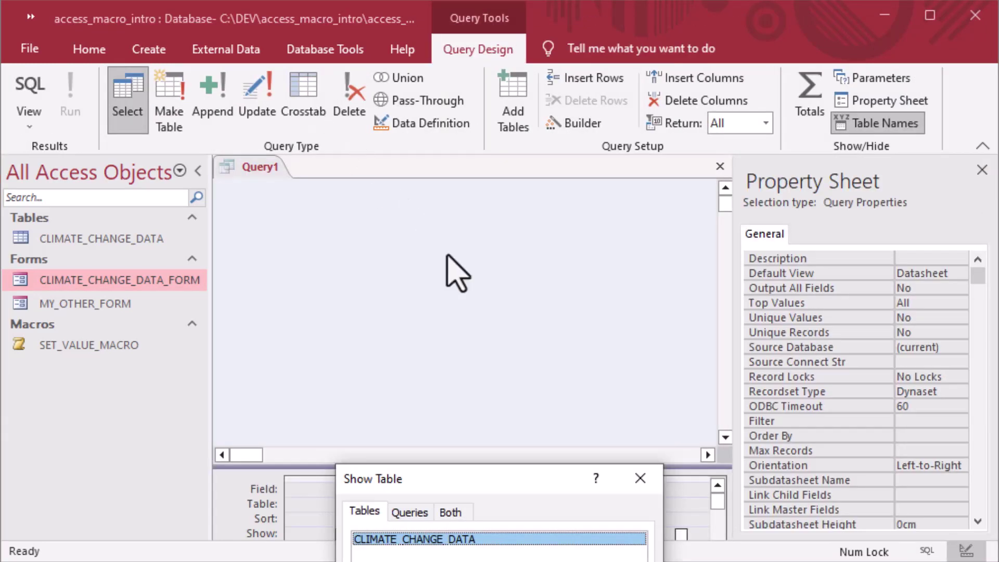
{"action": "key", "text": "Escape"}
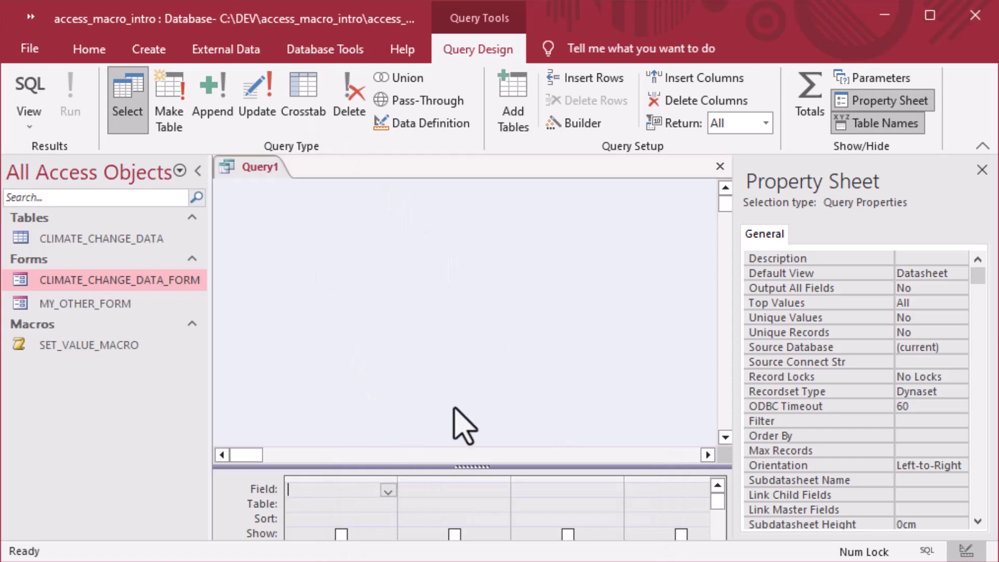
{"action": "left_click_drag", "start_coordinate": [473, 466], "coordinate": [464, 401]}
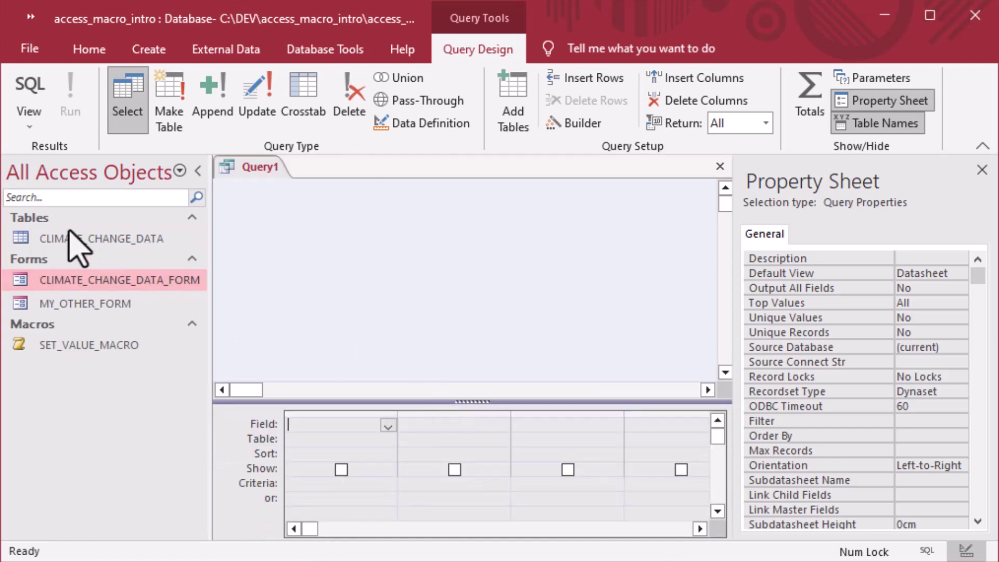
{"action": "left_click_drag", "start_coordinate": [43, 237], "coordinate": [388, 254]}
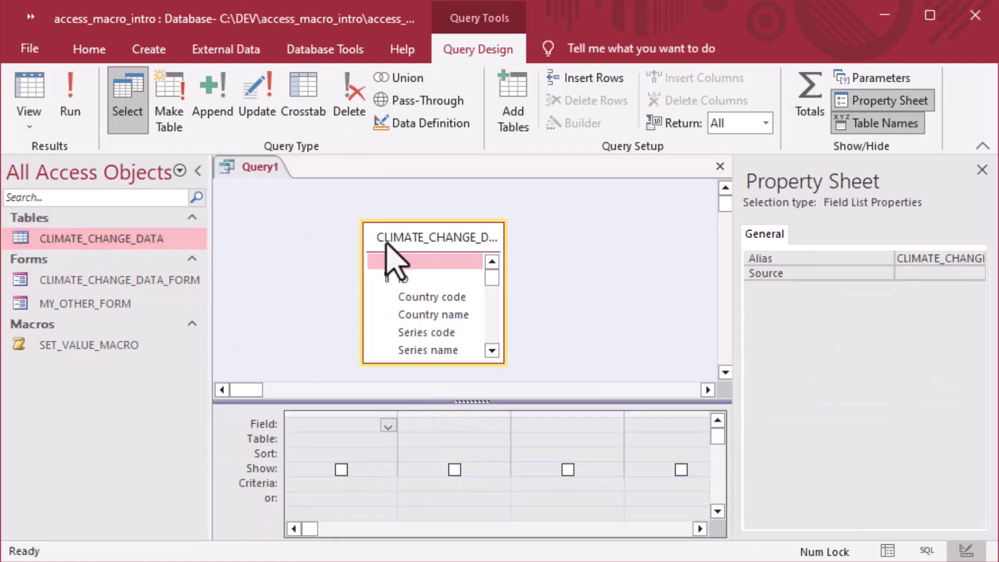
Add all fields of CLIMATE_CHANGE_DATA to the query, plus Series code as a hidden column
{"action": "left_click", "coordinate": [410, 257]}
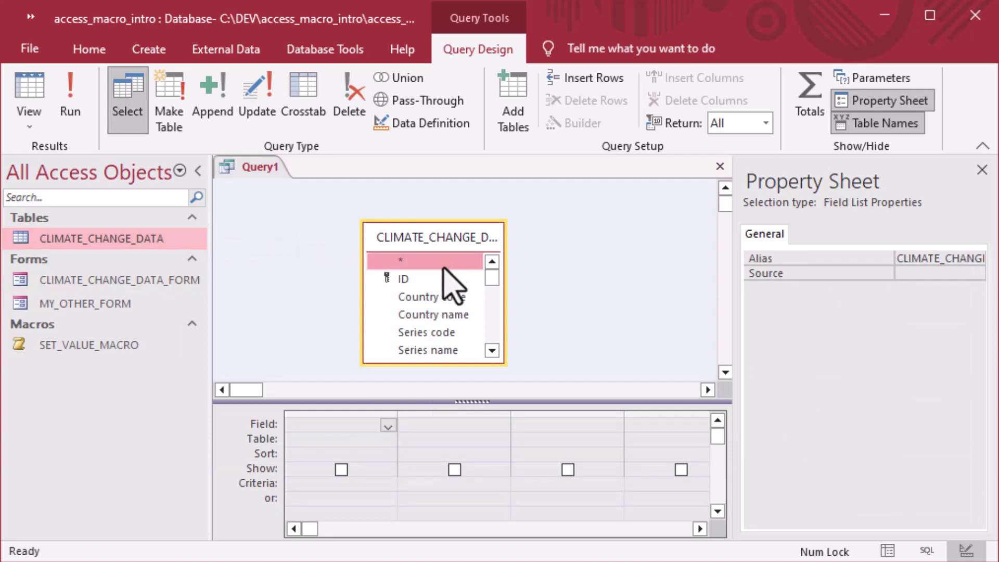
{"action": "double_click", "coordinate": [406, 263]}
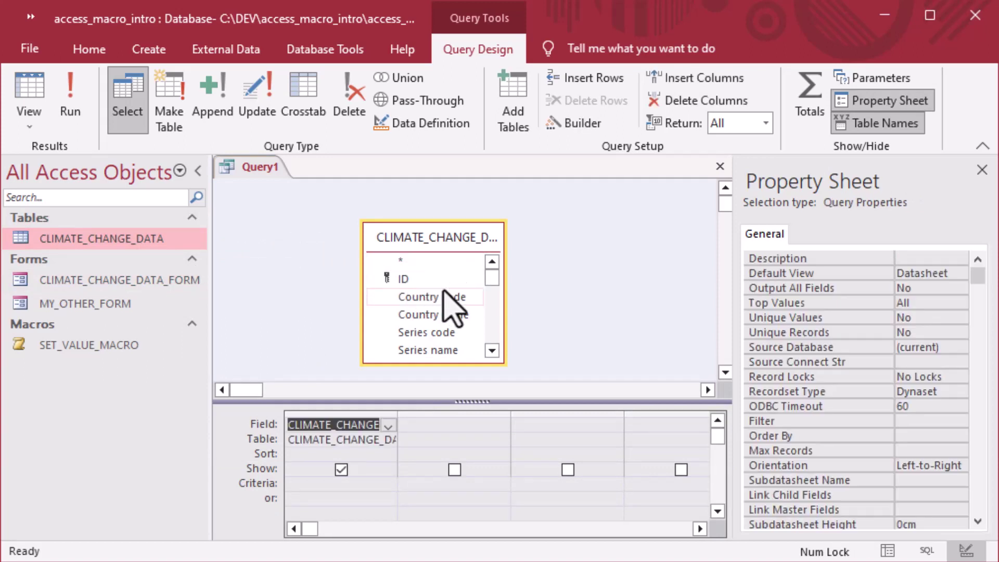
{"action": "double_click", "coordinate": [448, 333]}
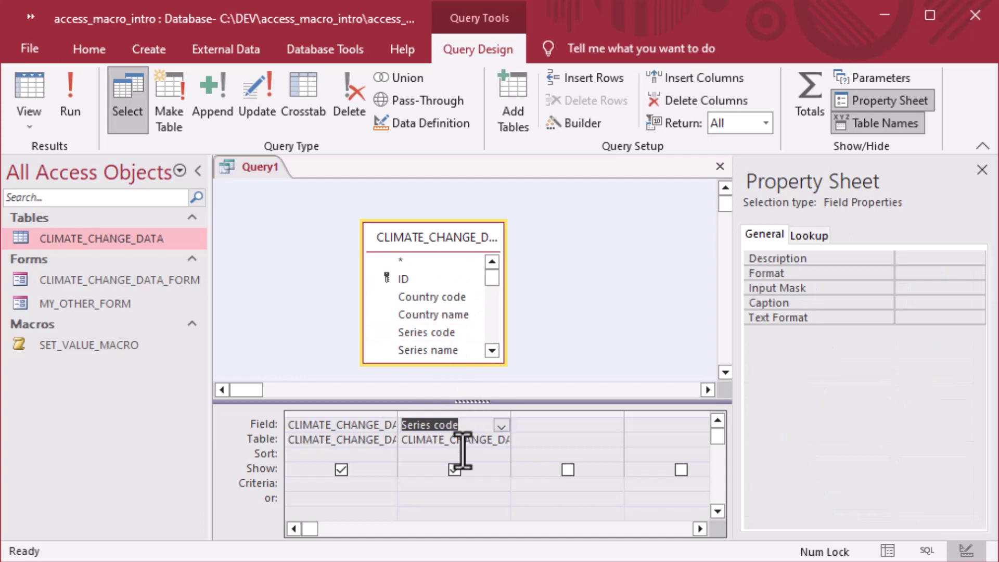
{"action": "left_click", "coordinate": [454, 470]}
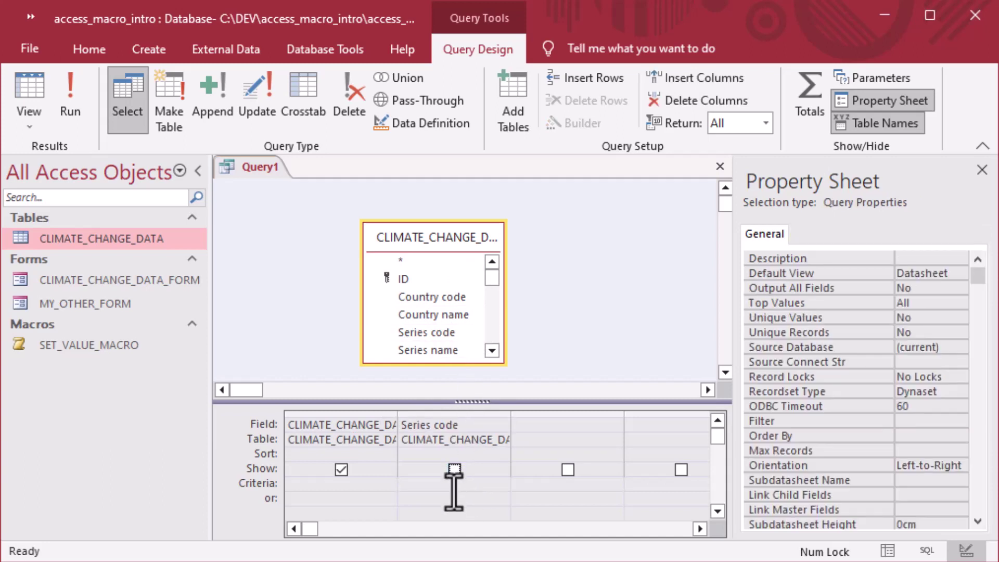
{"action": "left_click", "coordinate": [446, 483]}
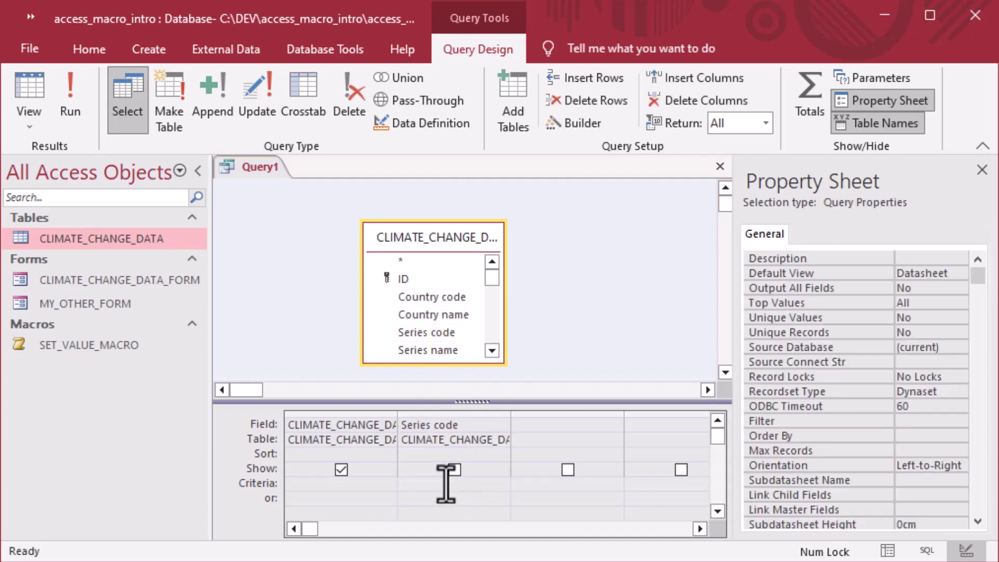
{"action": "key", "text": "ctrl+v"}
{"action": "key", "text": "Tab"}
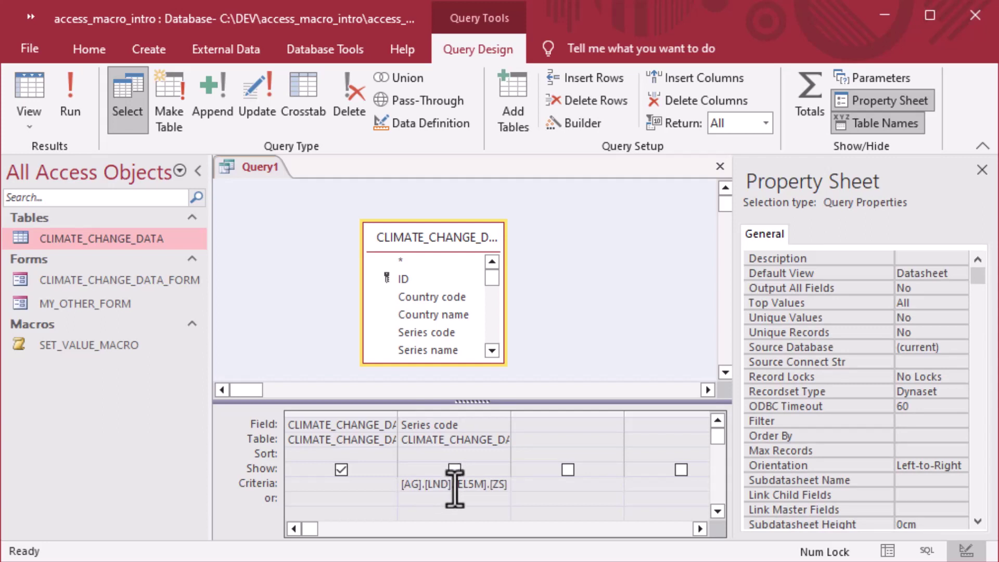
{"action": "key", "text": "ctrl+z"}
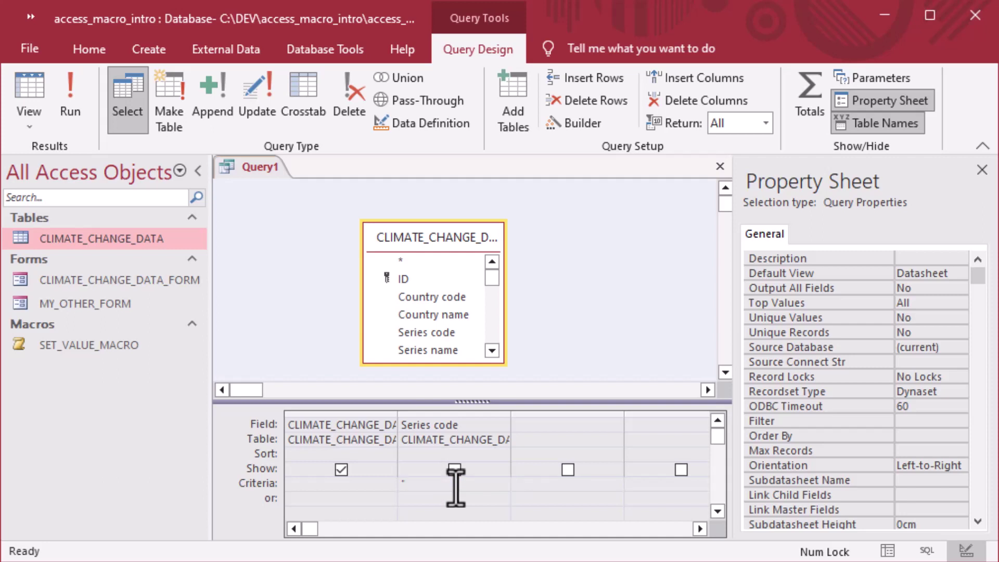
Set the Series code criterion to "AG.LND.EL5M.ZS" and make it a make-table query creating 5M_LAND_AREA in the current database
{"action": "key", "text": "ctrl+v"}
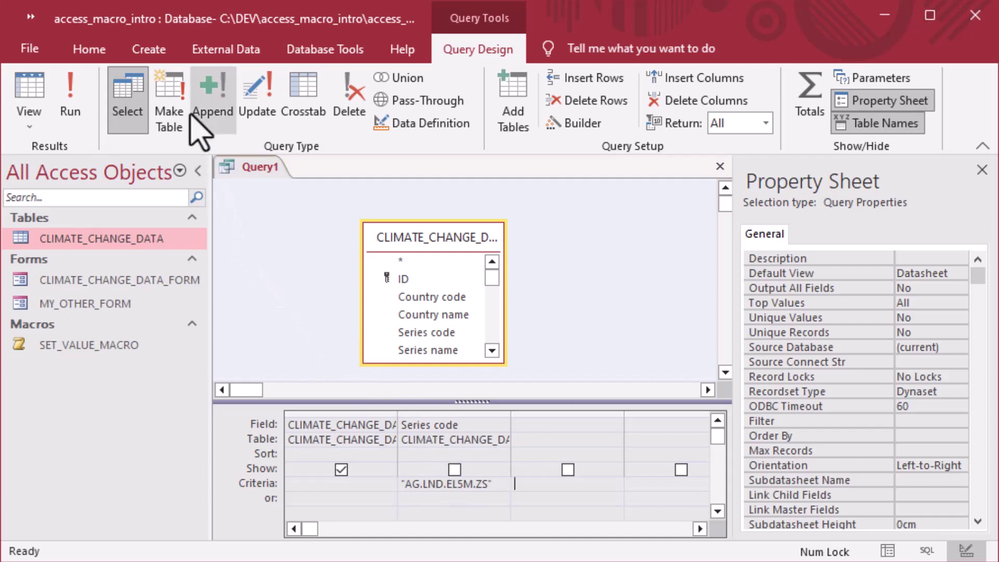
{"action": "left_click", "coordinate": [169, 104]}
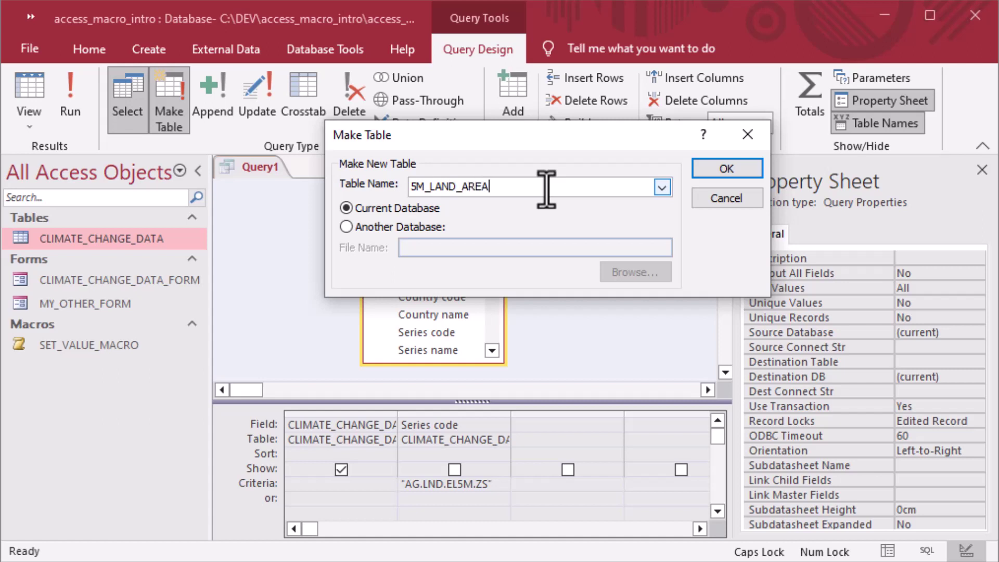
{"action": "left_click", "coordinate": [711, 169]}
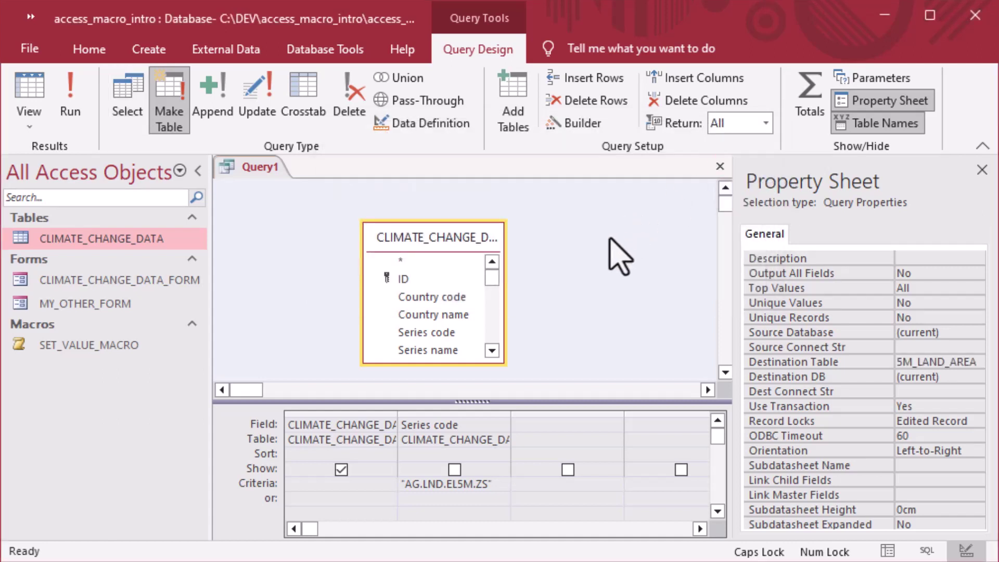
Save the query as 5M_MAKE_TABLE and run it to create the 5M_LAND_AREA table
{"action": "key", "text": "ctrl+s"}
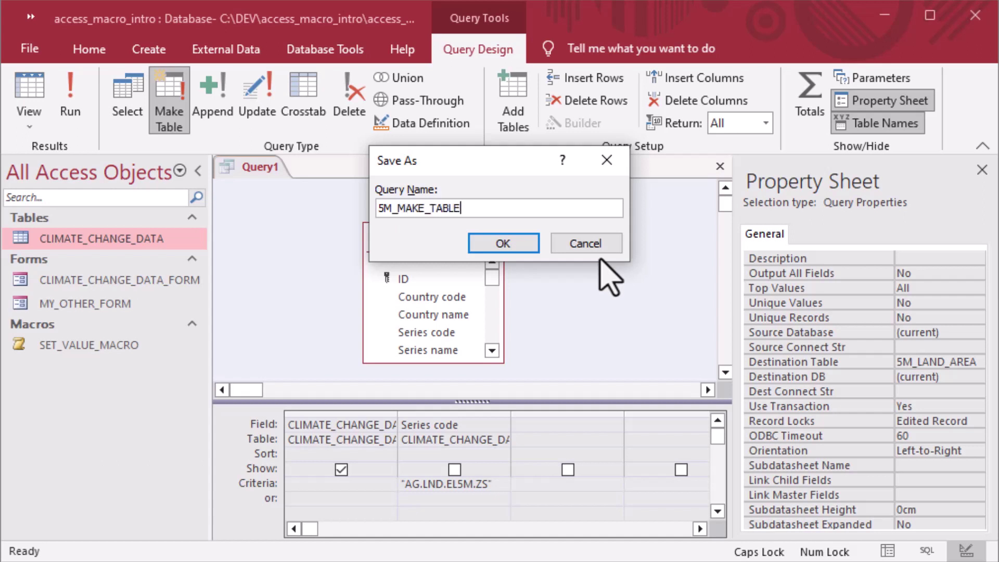
{"action": "type", "text": "5M_MAKE_TABLE"}
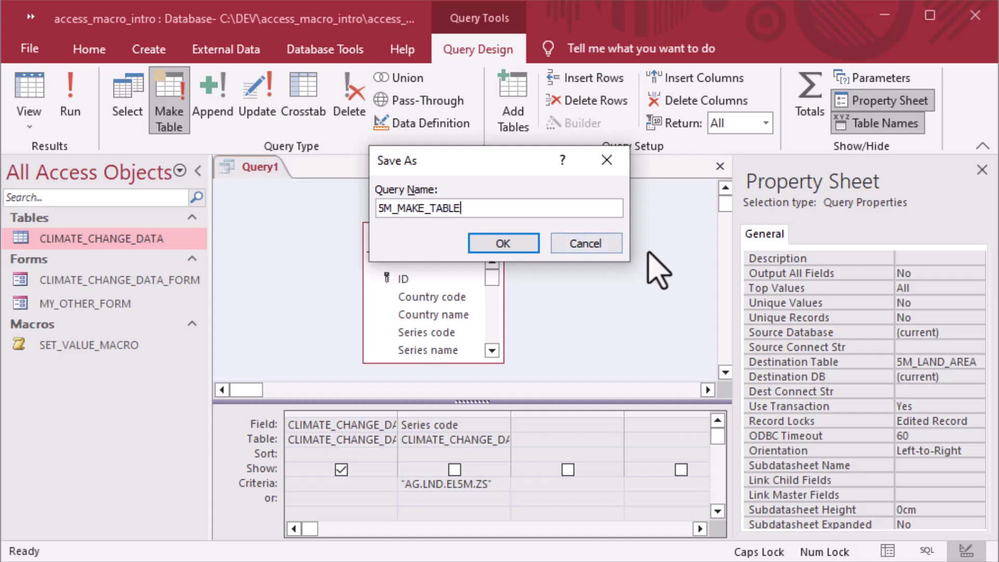
{"action": "left_click", "coordinate": [501, 249]}
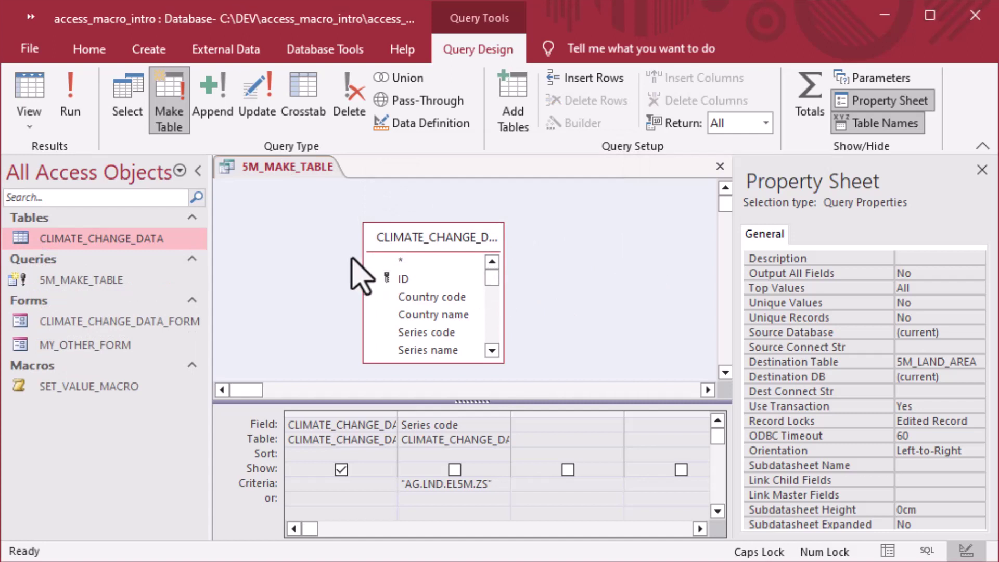
{"action": "left_click", "coordinate": [70, 104]}
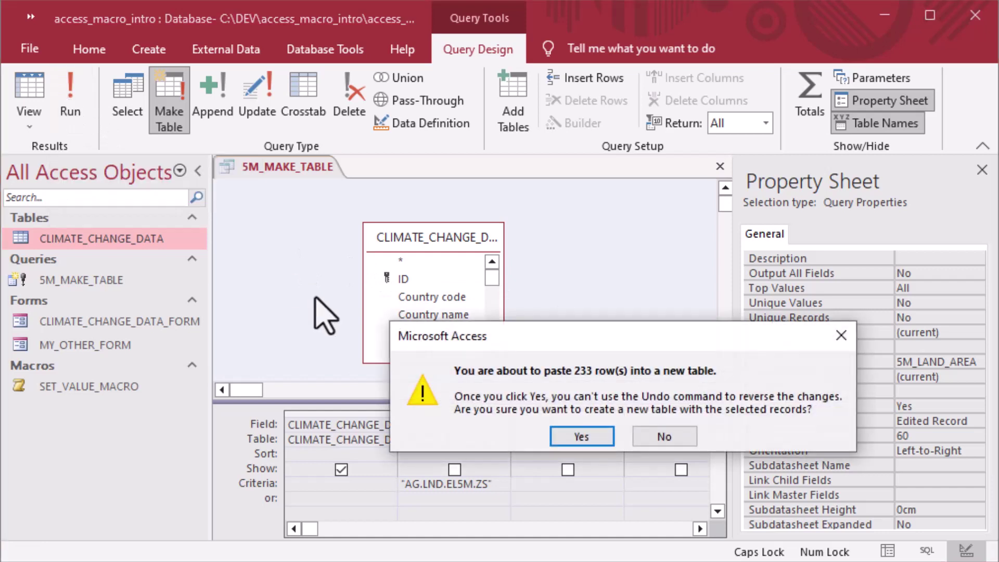
{"action": "left_click", "coordinate": [563, 435]}
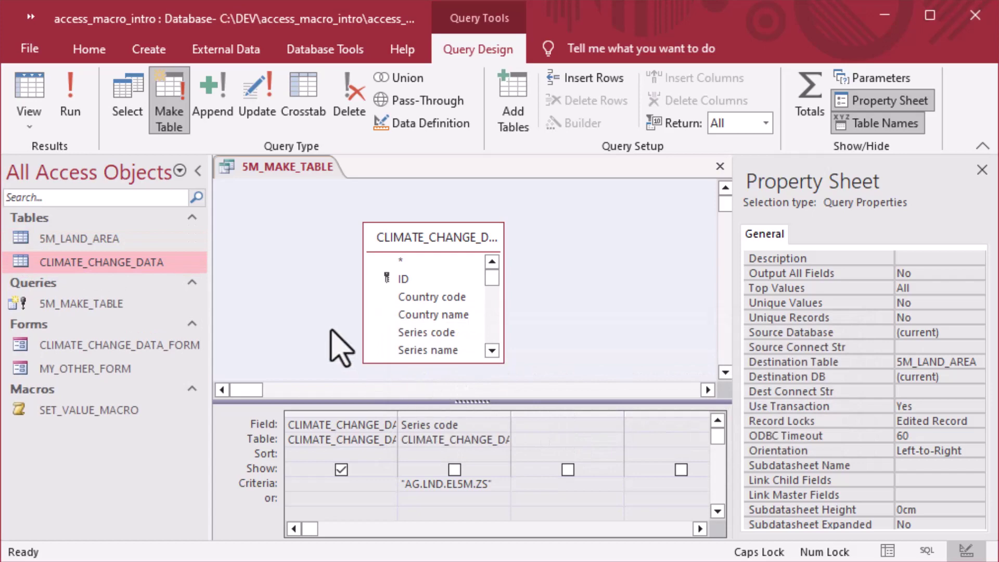
Open the 5M_LAND_AREA table, review its records, and close it
{"action": "left_click", "coordinate": [23, 242]}
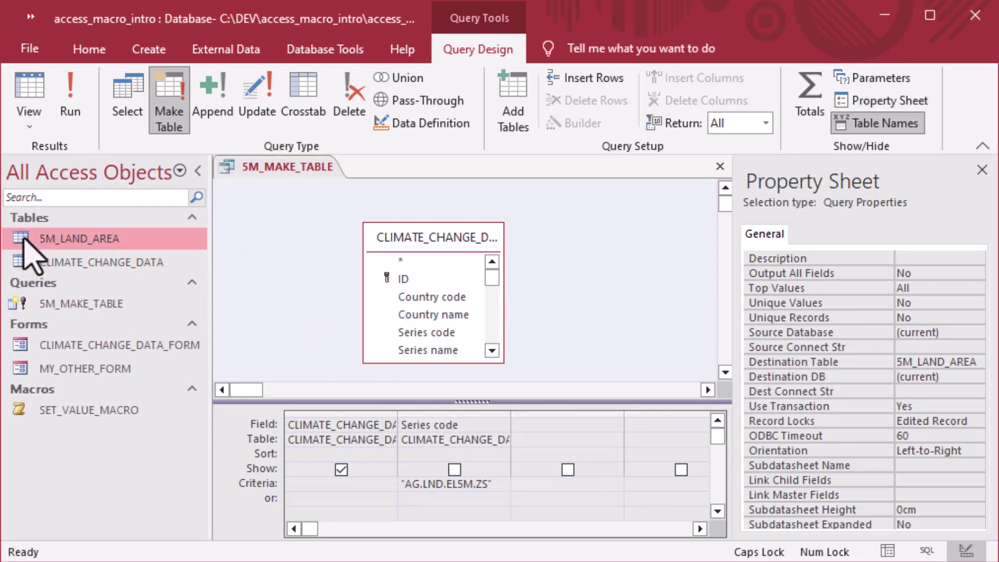
{"action": "double_click", "coordinate": [24, 241]}
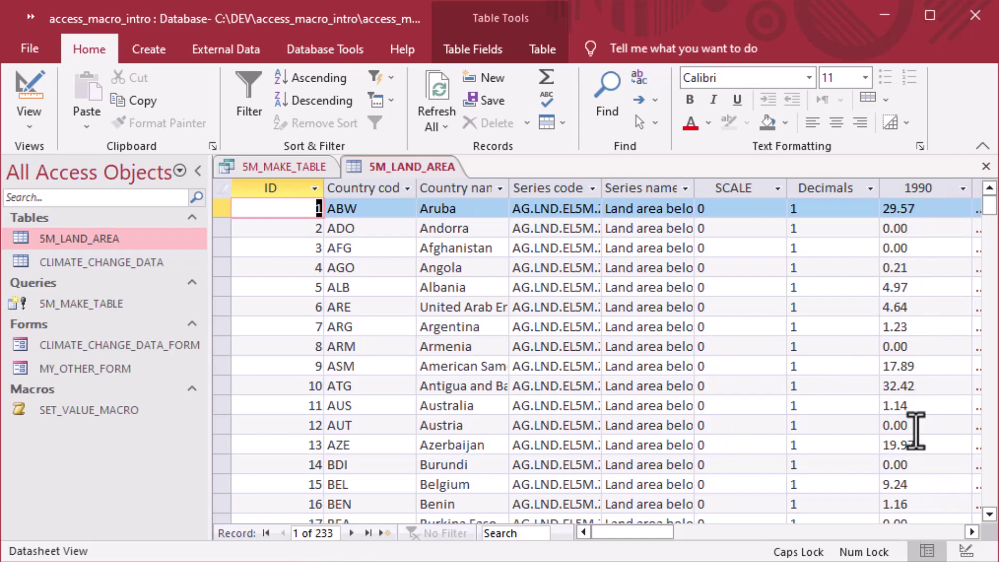
{"action": "scroll", "coordinate": [915, 430], "scroll_direction": "down", "scroll_amount": 15}
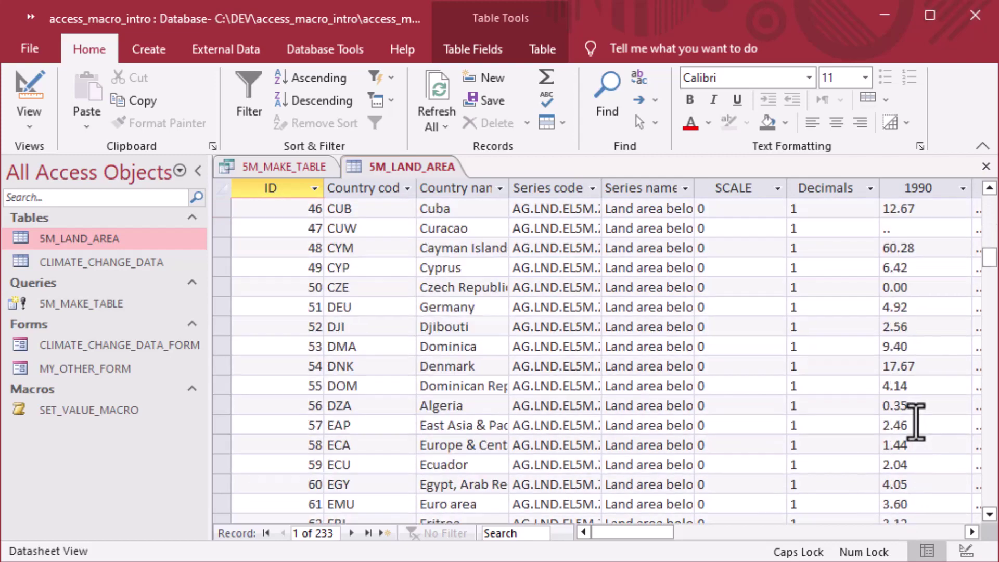
{"action": "scroll", "coordinate": [916, 423], "scroll_direction": "down", "scroll_amount": 15}
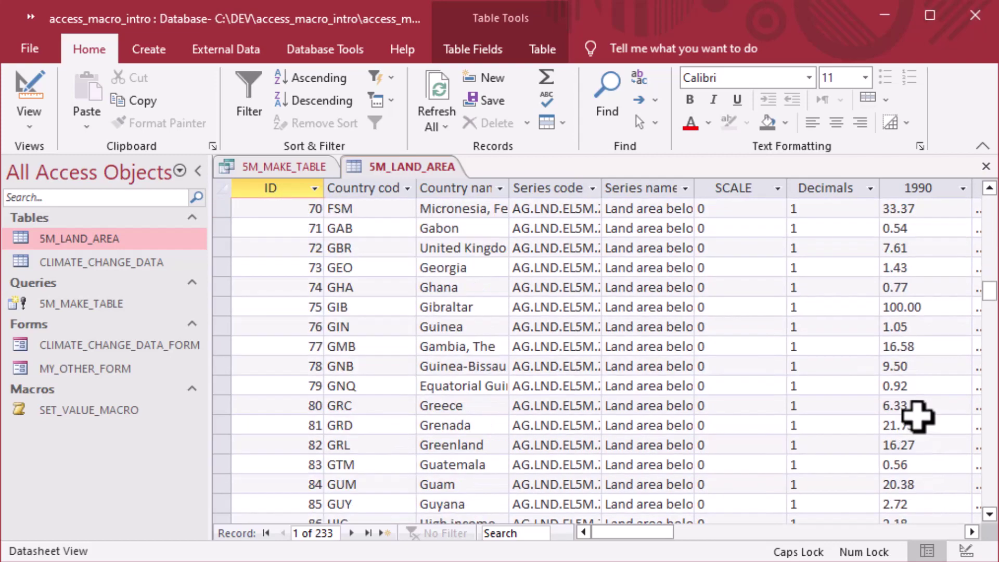
{"action": "scroll", "coordinate": [917, 416], "scroll_direction": "down", "scroll_amount": 1}
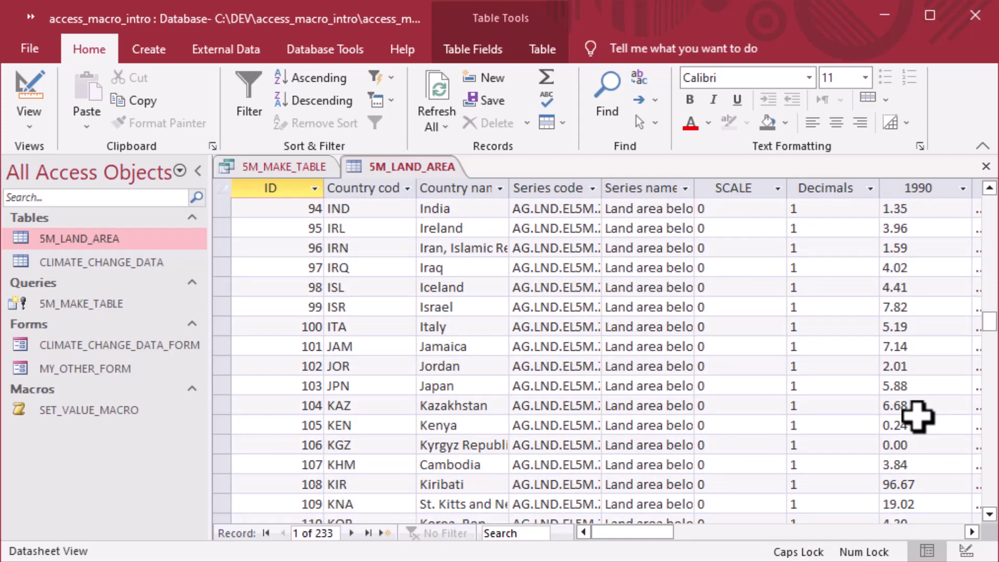
{"action": "left_click", "coordinate": [985, 166]}
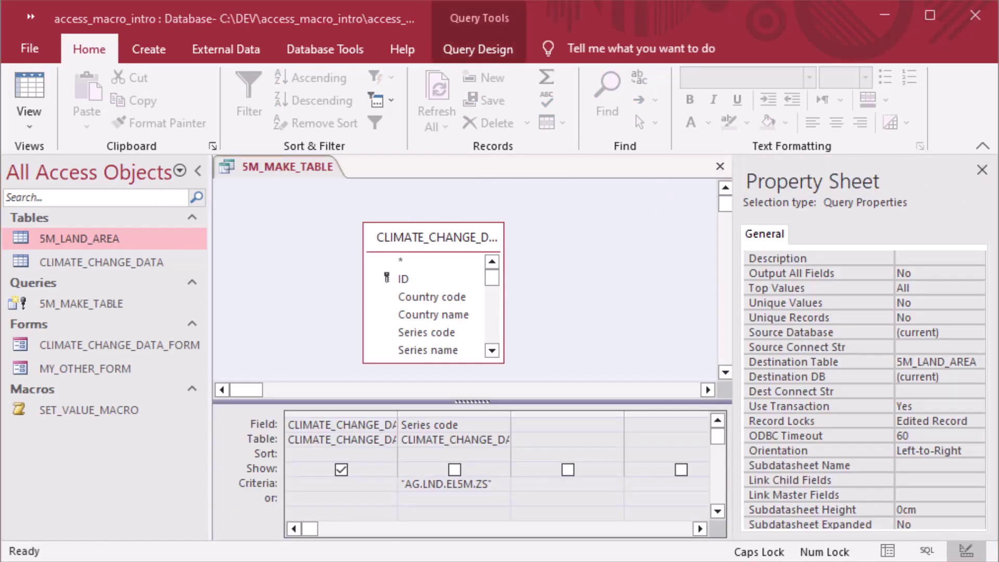
Reopen 5M_LAND_AREA, inspect the 1990 column for ".." placeholder values, and close the table
{"action": "double_click", "coordinate": [18, 240]}
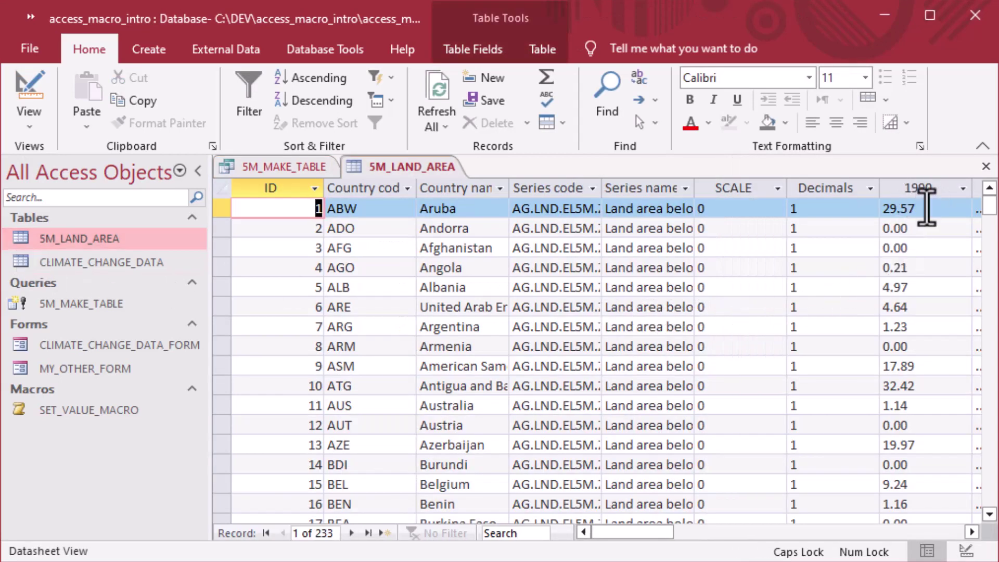
{"action": "scroll", "coordinate": [991, 221], "scroll_direction": "down", "scroll_amount": 1}
{"action": "left_click_drag", "start_coordinate": [991, 221], "coordinate": [977, 452]}
{"action": "left_click", "coordinate": [931, 326]}
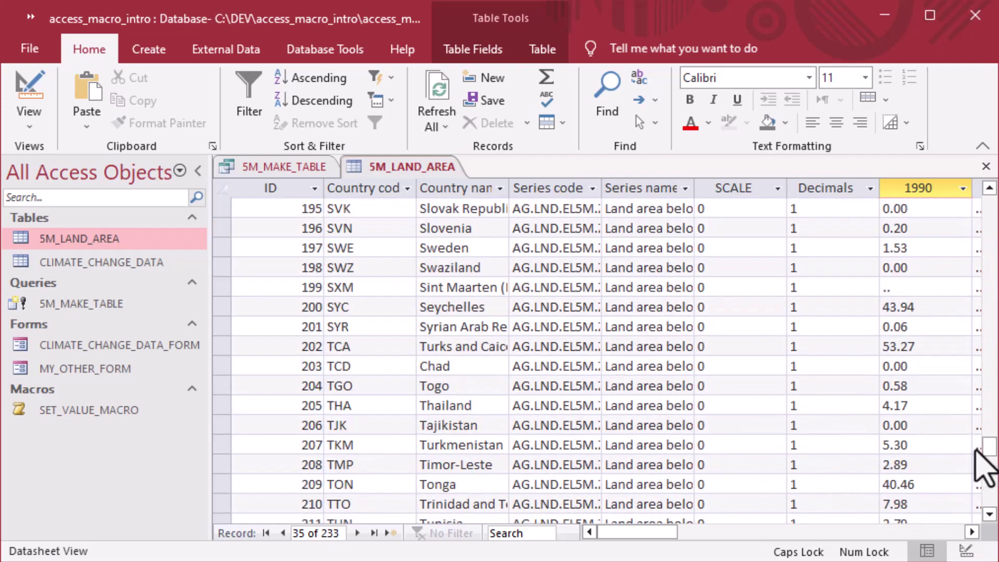
{"action": "left_click", "coordinate": [887, 287]}
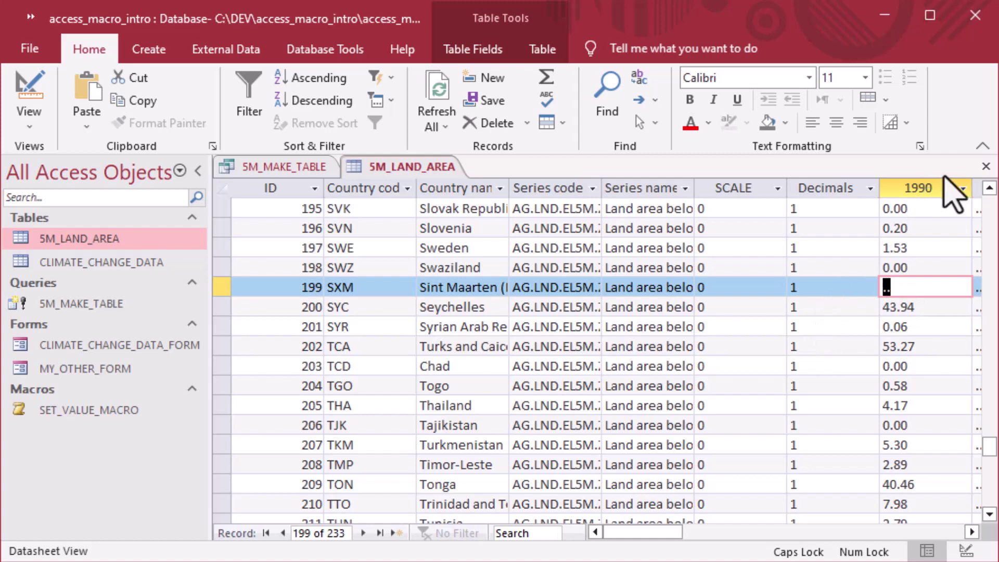
{"action": "left_click", "coordinate": [985, 167]}
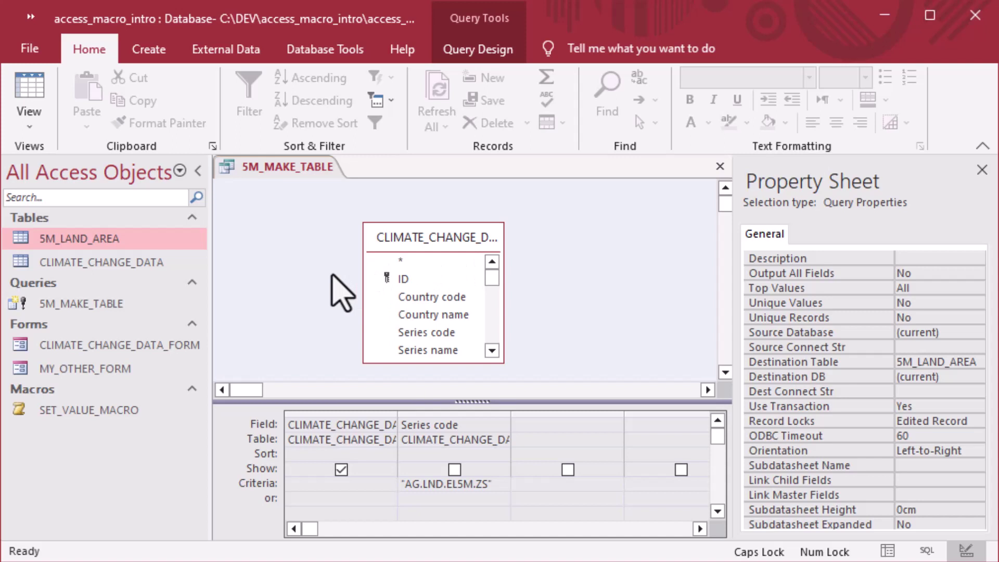
Create a new query in Design View and add the 5M_LAND_AREA table to it
{"action": "left_click", "coordinate": [146, 50]}
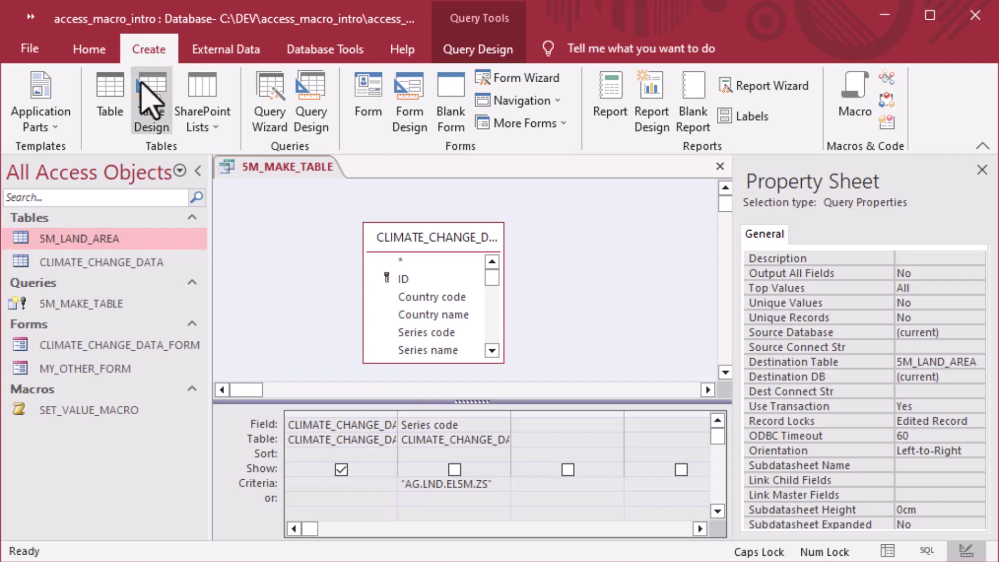
{"action": "left_click", "coordinate": [311, 101]}
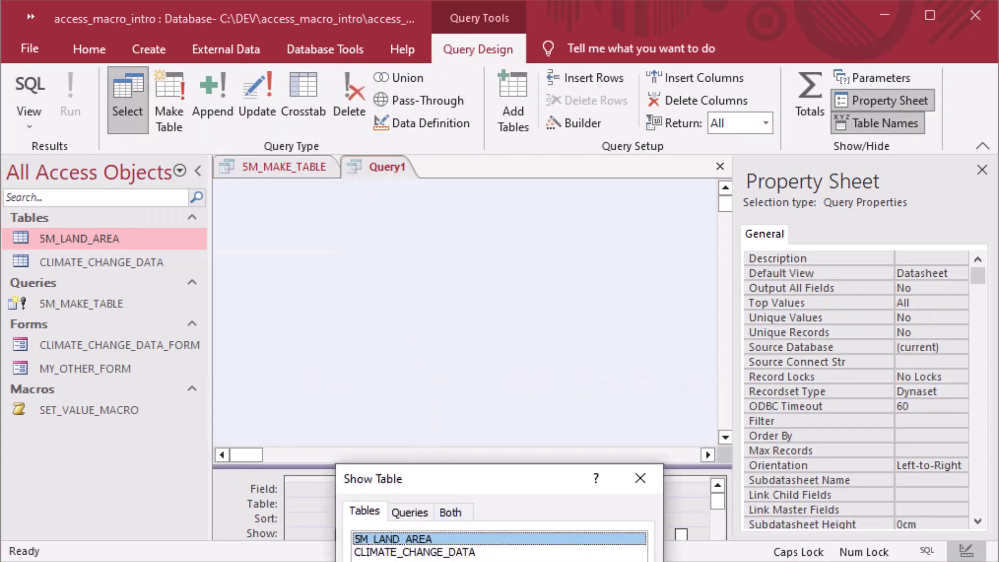
{"action": "key", "text": "Escape"}
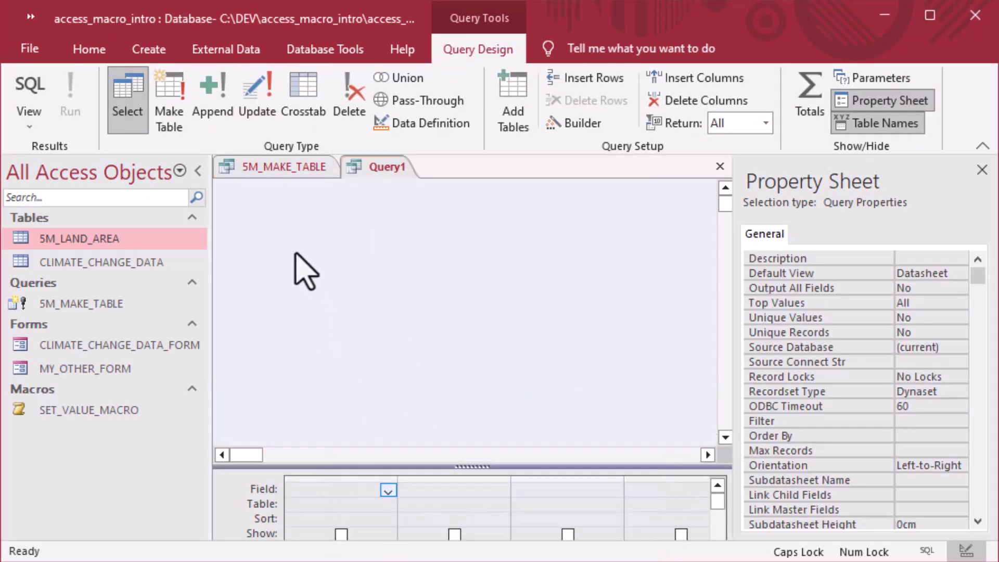
{"action": "left_click_drag", "start_coordinate": [35, 240], "coordinate": [367, 236]}
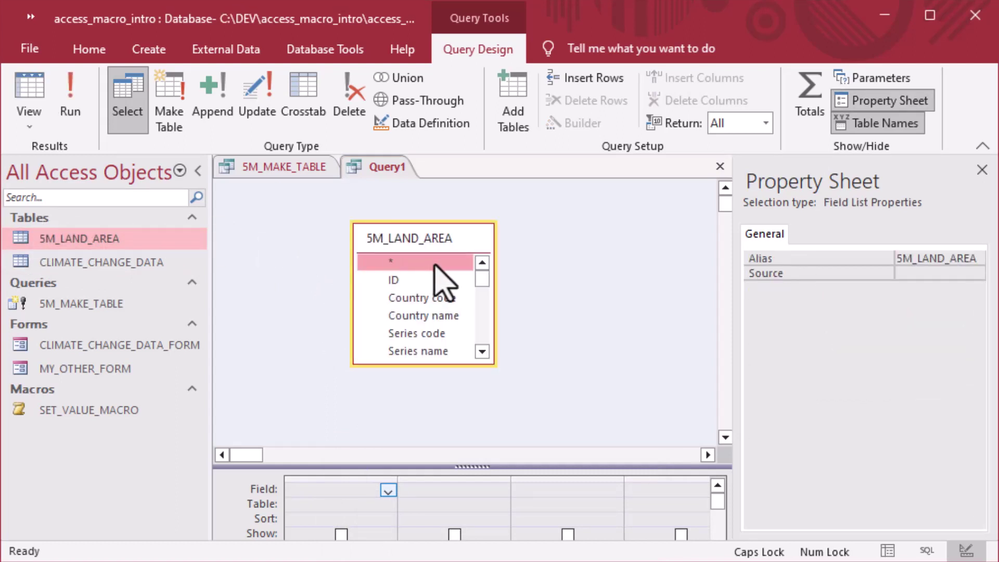
{"action": "left_click_drag", "start_coordinate": [481, 281], "coordinate": [480, 280]}
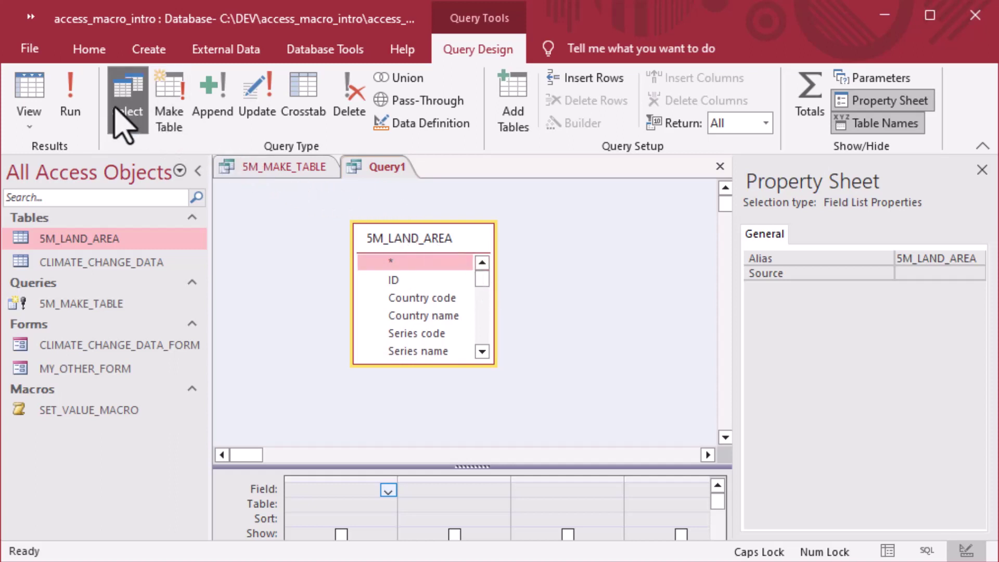
Make it a delete query and add the 1990 field with the criterion ".."
{"action": "left_click", "coordinate": [343, 104]}
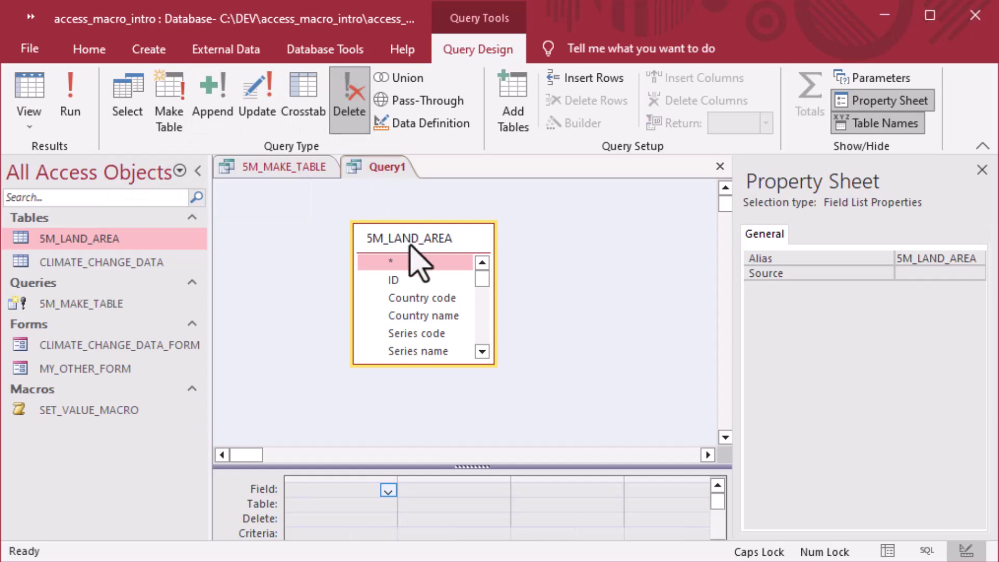
{"action": "scroll", "coordinate": [488, 297], "scroll_direction": "down", "scroll_amount": 1}
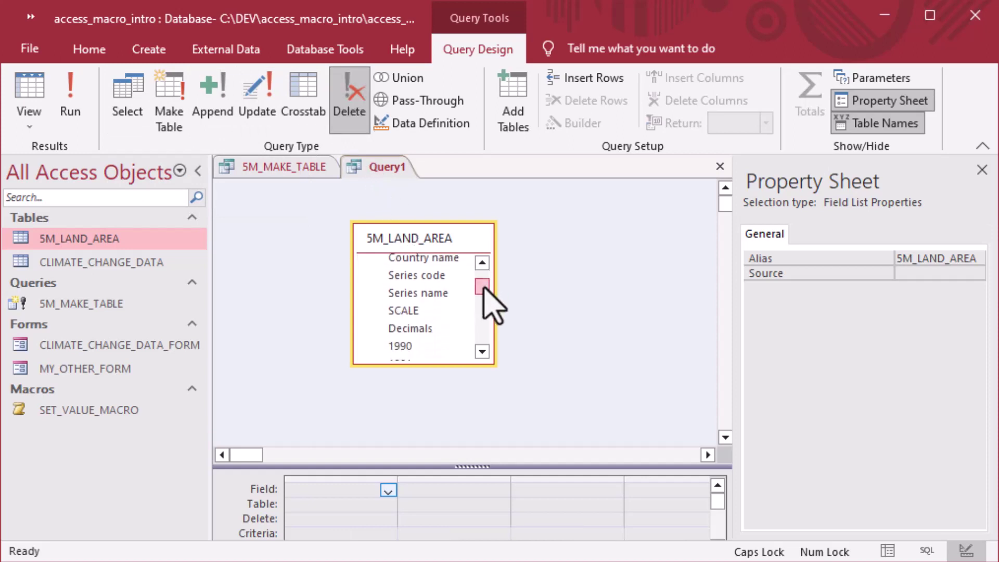
{"action": "scroll", "coordinate": [485, 287], "scroll_direction": "down", "scroll_amount": 1}
{"action": "double_click", "coordinate": [401, 302]}
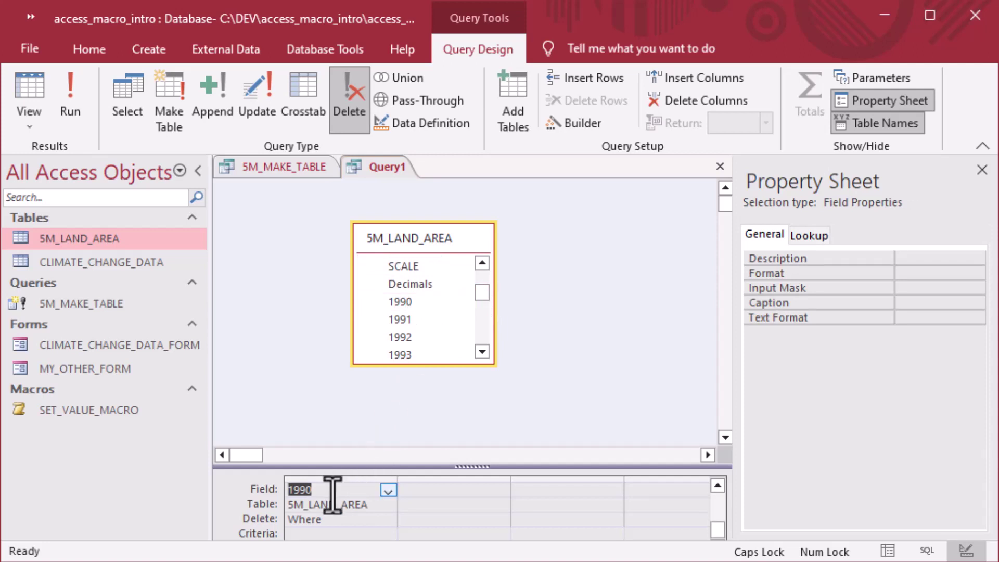
{"action": "left_click", "coordinate": [320, 533]}
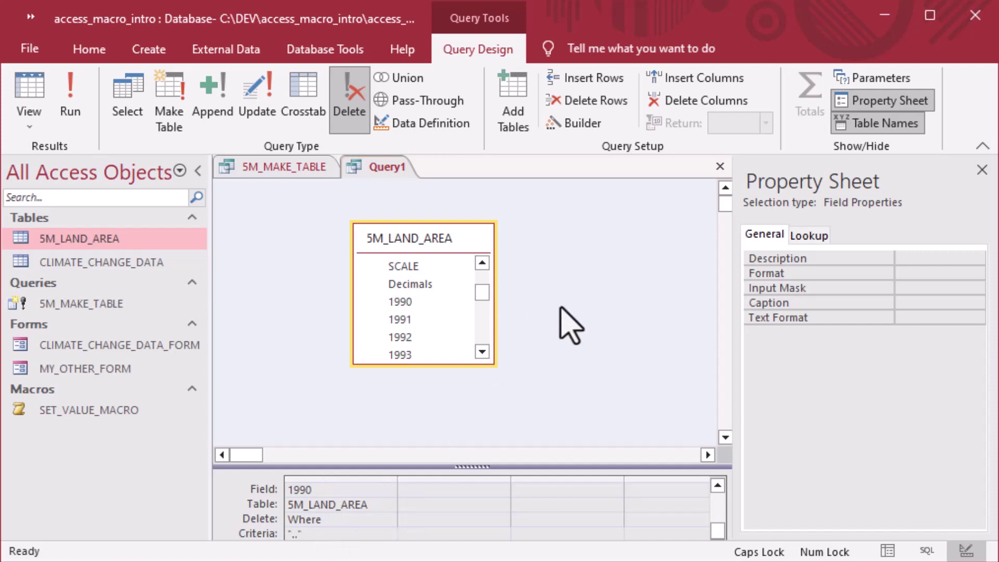
Save the delete query as 5M_CLEAN_UP_DELETE and close both open queries
{"action": "key", "text": "ctrl+s"}
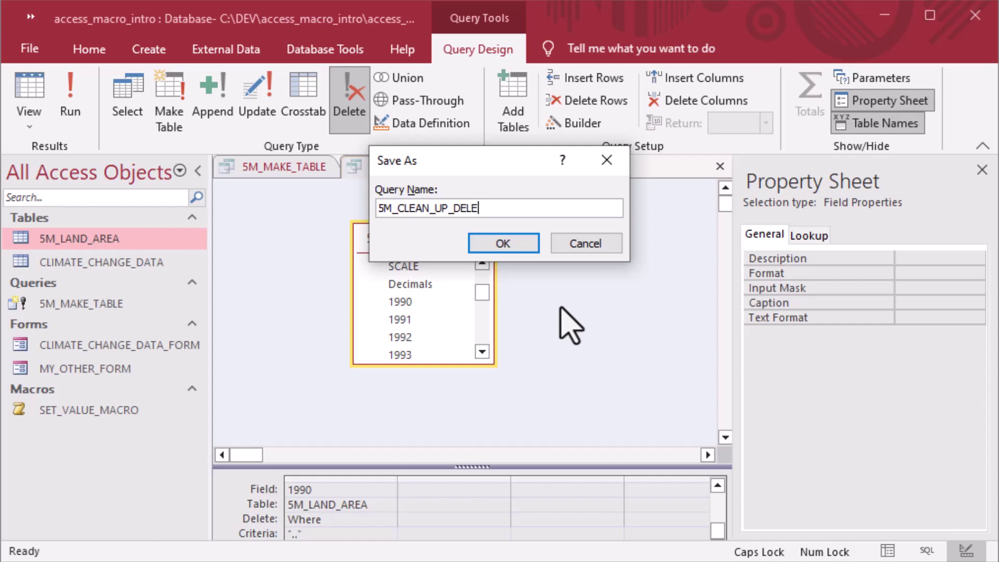
{"action": "key", "text": "Return"}
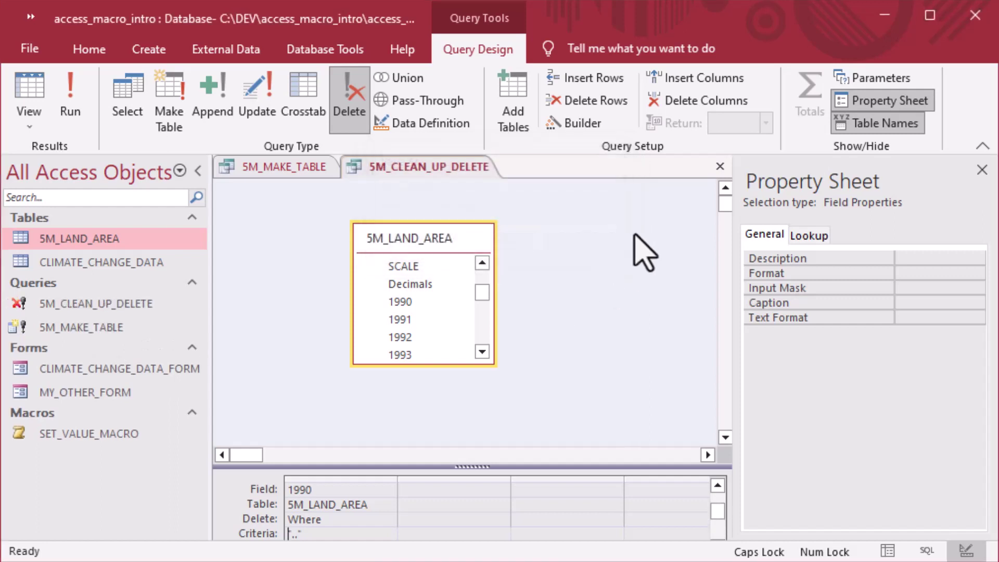
{"action": "left_click", "coordinate": [720, 167]}
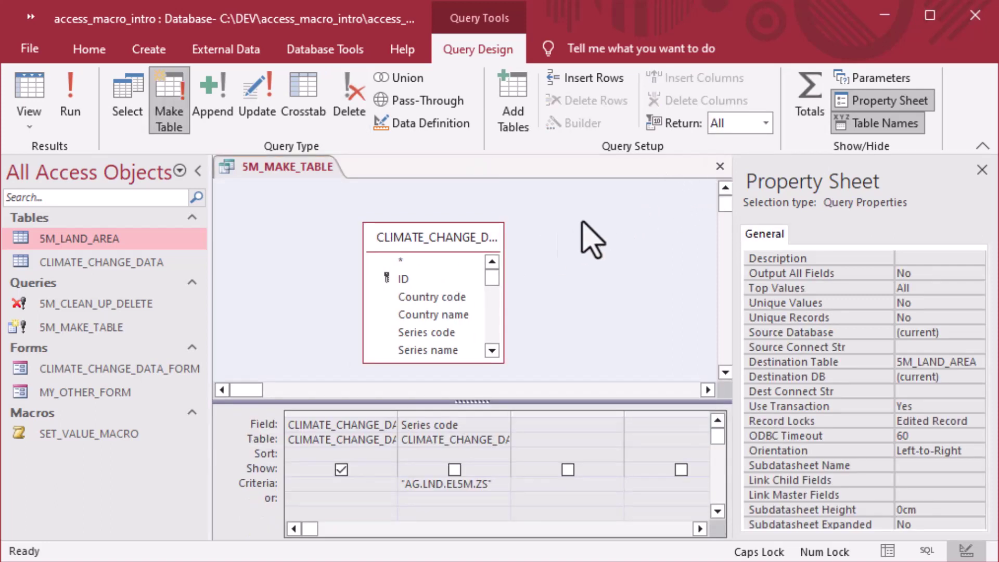
{"action": "left_click", "coordinate": [720, 167]}
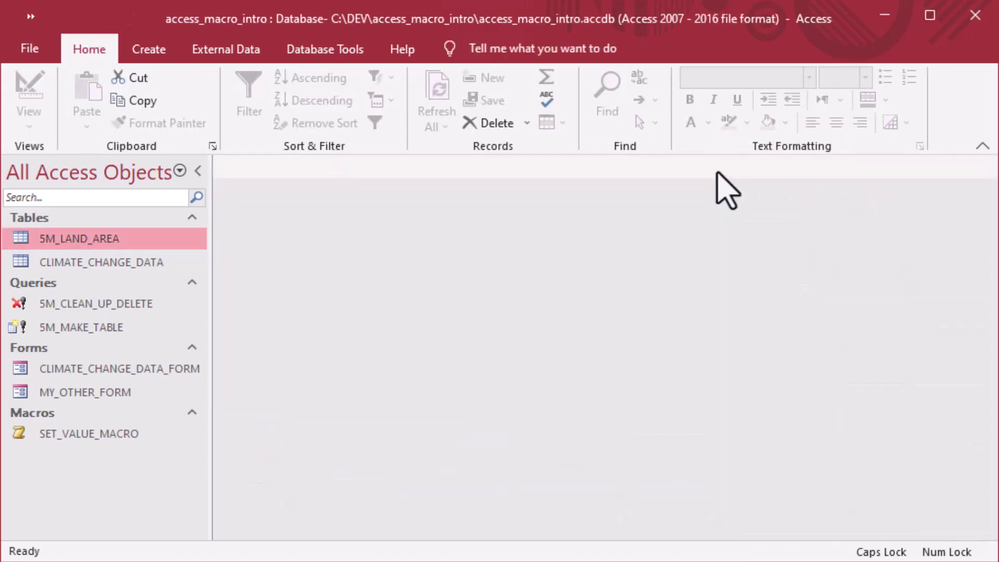
Run the 5M_CLEAN_UP_DELETE query and accept the deletion of the matching rows from 5M_LAND_AREA
{"action": "double_click", "coordinate": [32, 311]}
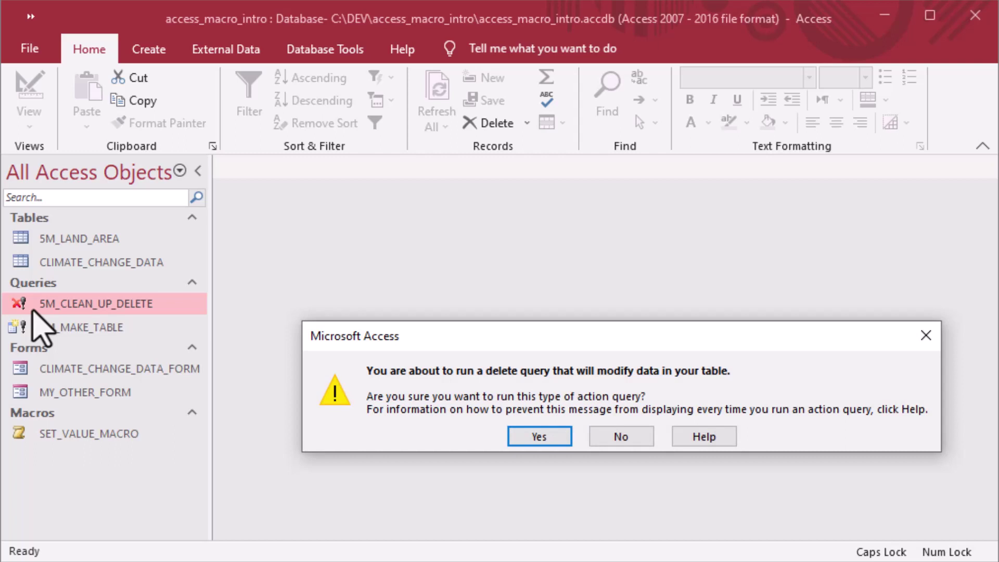
{"action": "left_click", "coordinate": [531, 437]}
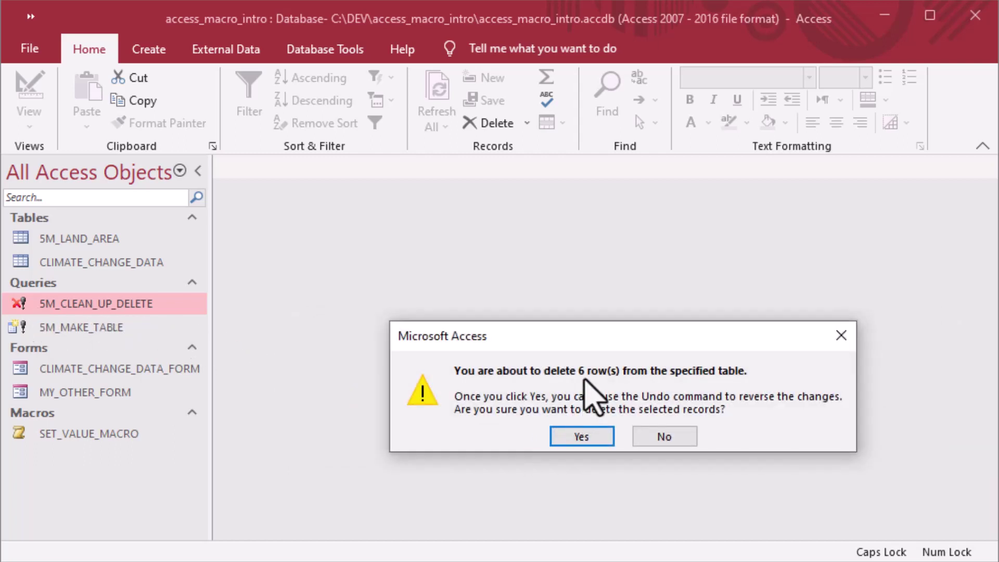
{"action": "left_click", "coordinate": [574, 442]}
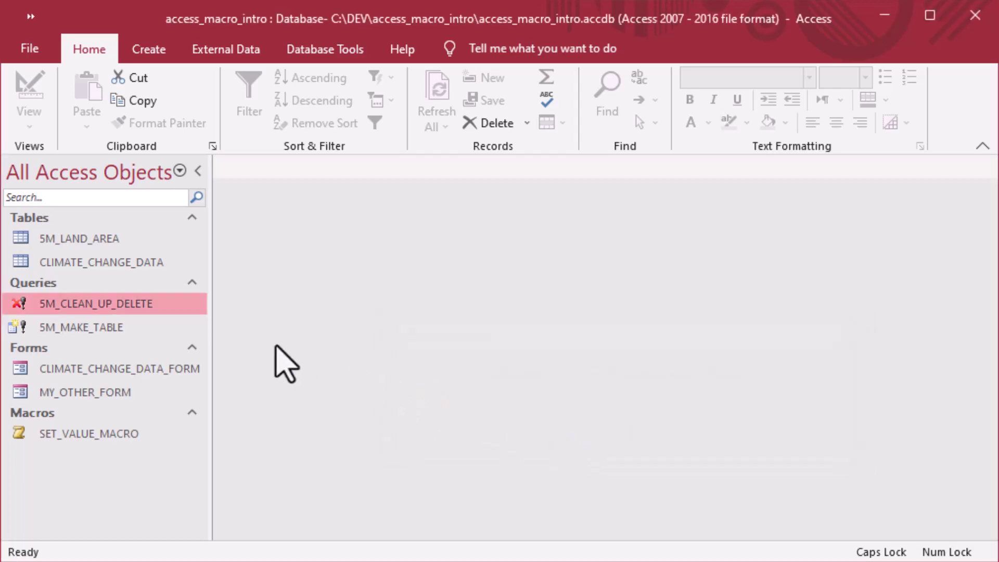
Open 5M_LAND_AREA, check the 1990 column for remaining ".." values, and close the table
{"action": "double_click", "coordinate": [18, 238]}
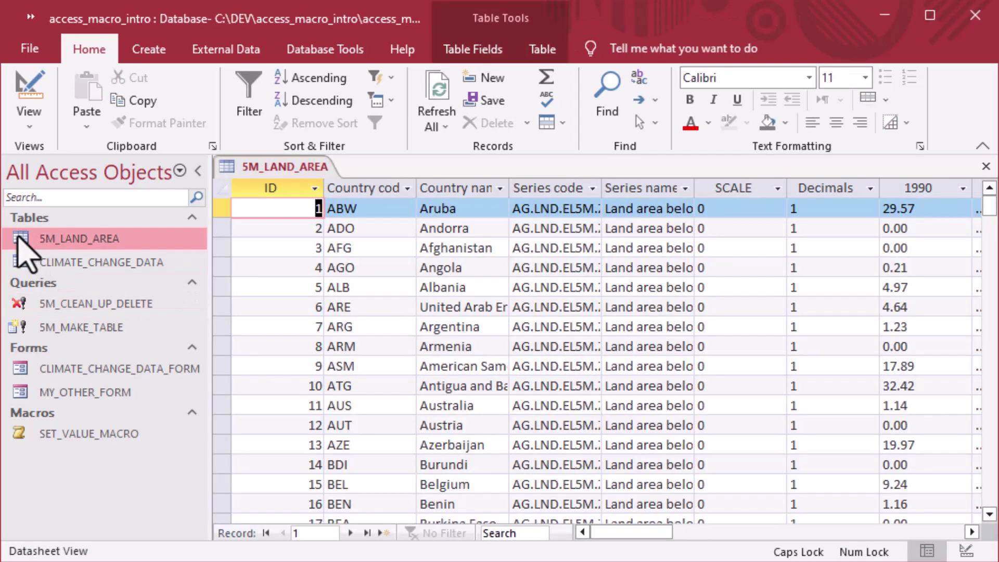
{"action": "mouse_move", "coordinate": [610, 532]}
{"action": "left_mouse_down"}
{"action": "mouse_move", "coordinate": [631, 534]}
{"action": "mouse_move", "coordinate": [621, 536]}
{"action": "left_mouse_up"}
{"action": "scroll", "coordinate": [813, 379], "scroll_direction": "down", "scroll_amount": 8}
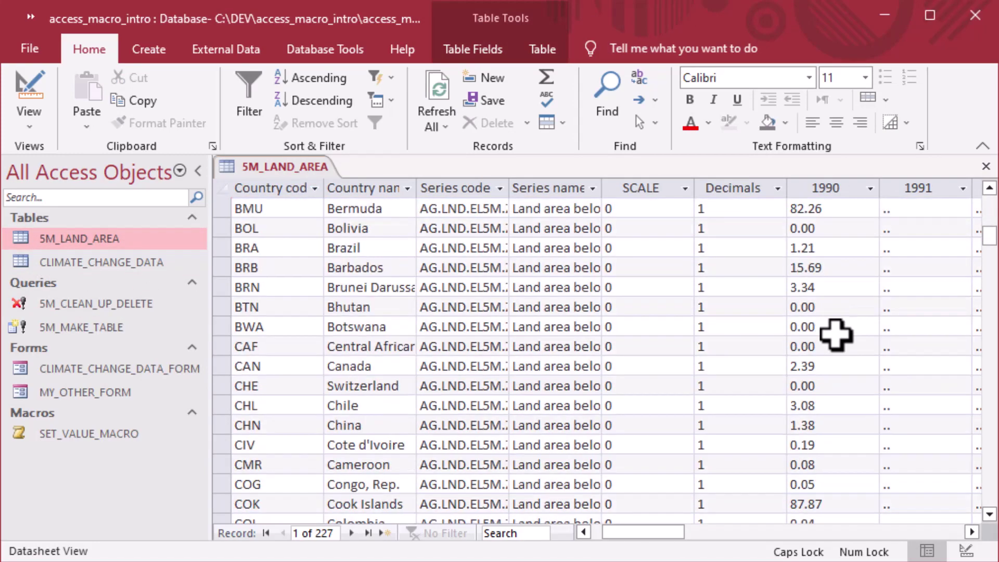
{"action": "scroll", "coordinate": [836, 336], "scroll_direction": "down", "scroll_amount": 20}
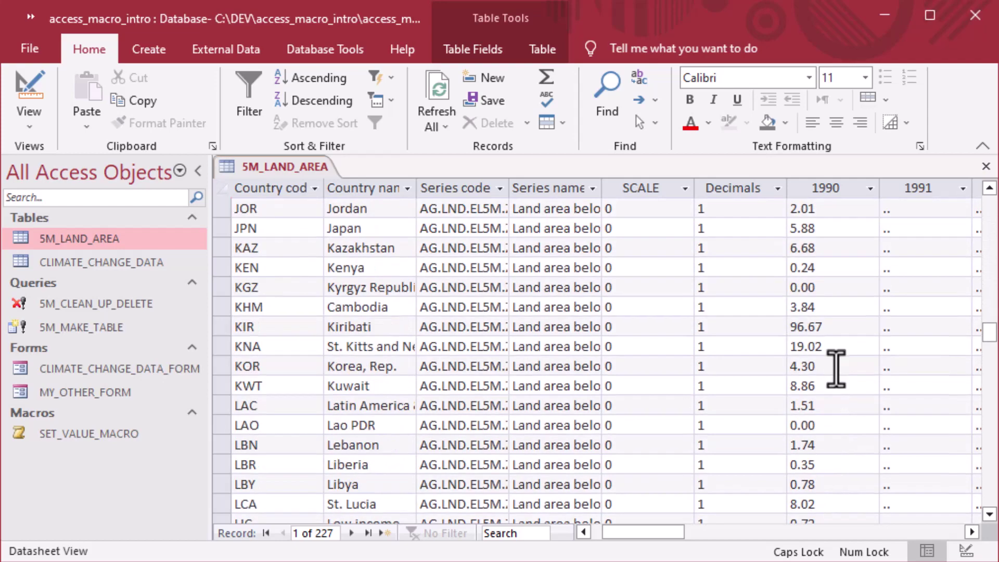
{"action": "scroll", "coordinate": [836, 368], "scroll_direction": "down", "scroll_amount": 20}
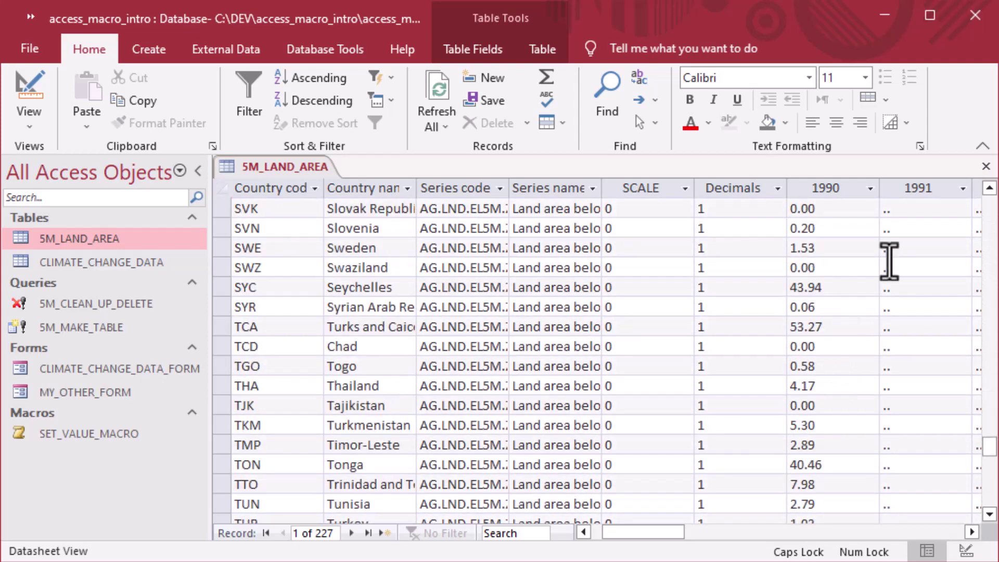
{"action": "left_click", "coordinate": [985, 166]}
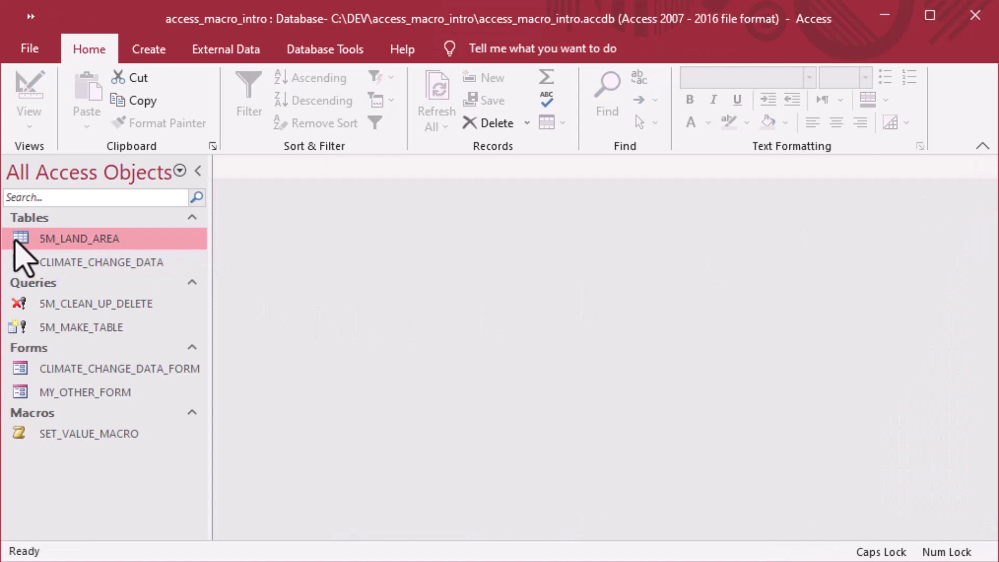
Delete the 5M_LAND_AREA table from the database
{"action": "key", "text": "Delete"}
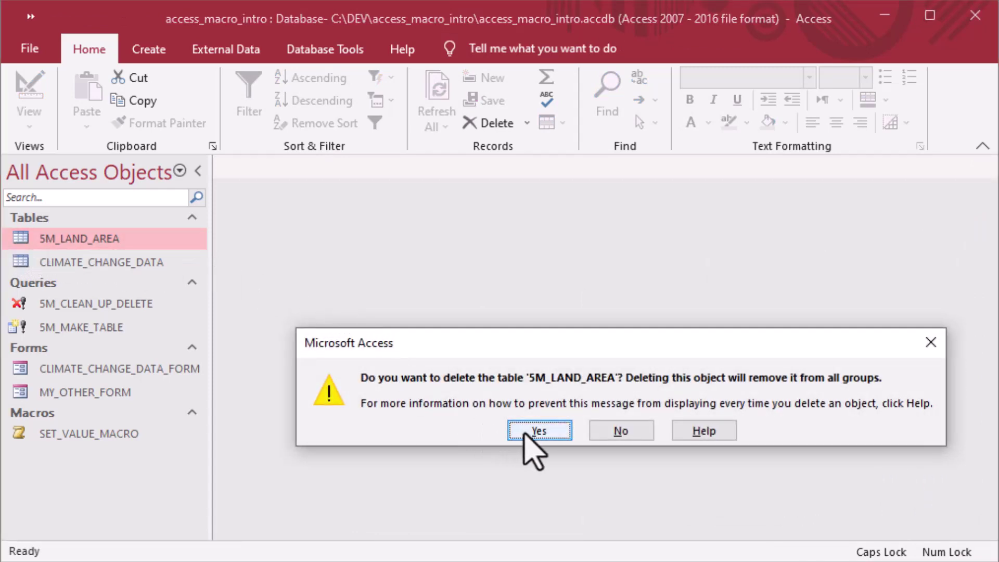
{"action": "left_click", "coordinate": [539, 430]}
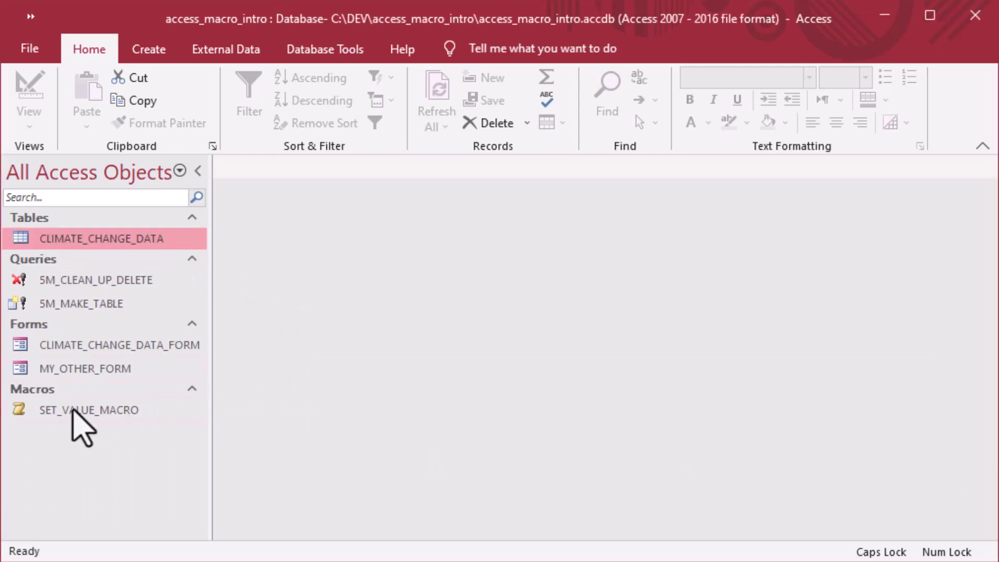
Create a new macro and add an OpenQuery action that runs the 5M_MAKE_TABLE query in Datasheet view
{"action": "left_click", "coordinate": [83, 411]}
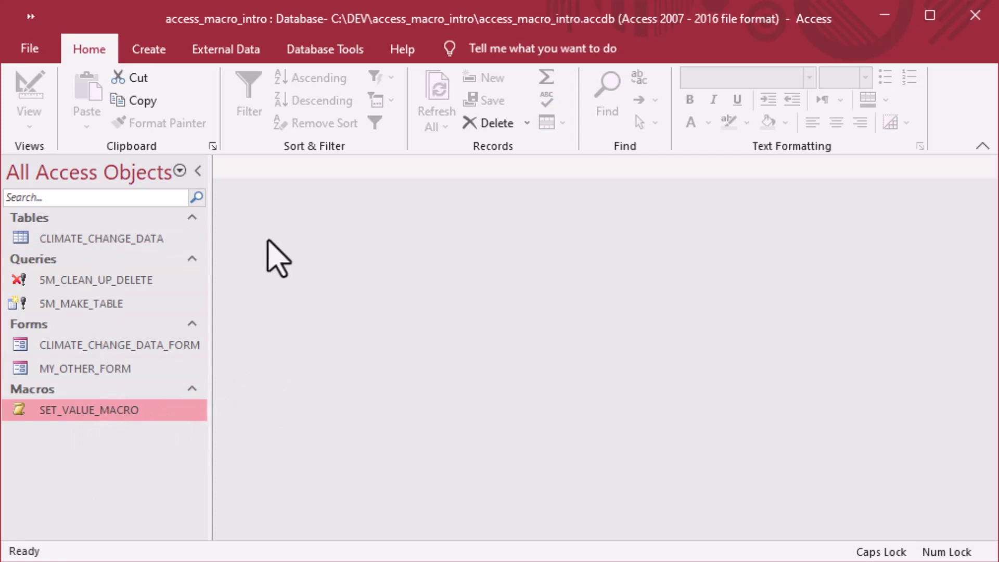
{"action": "left_click", "coordinate": [147, 52]}
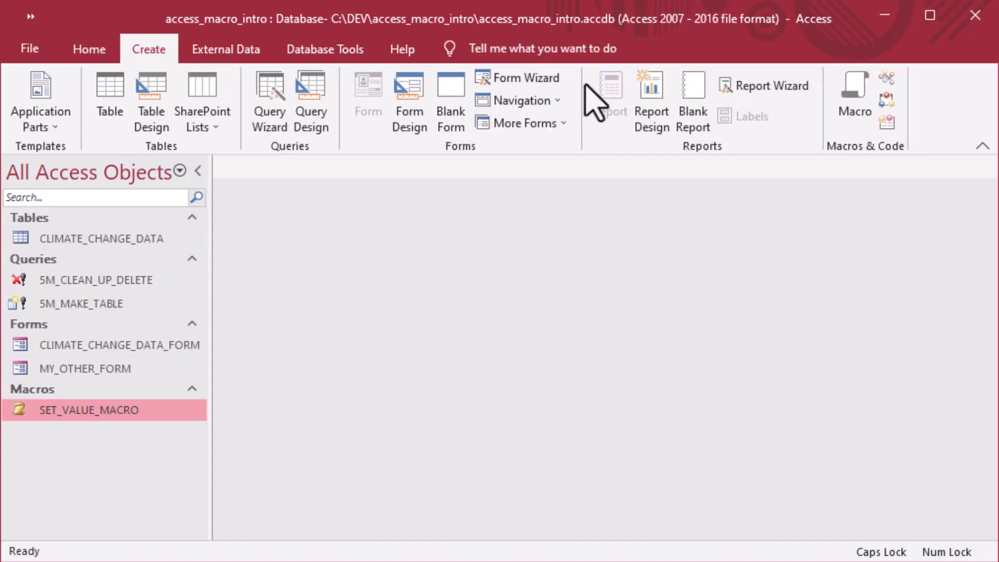
{"action": "left_click", "coordinate": [855, 104]}
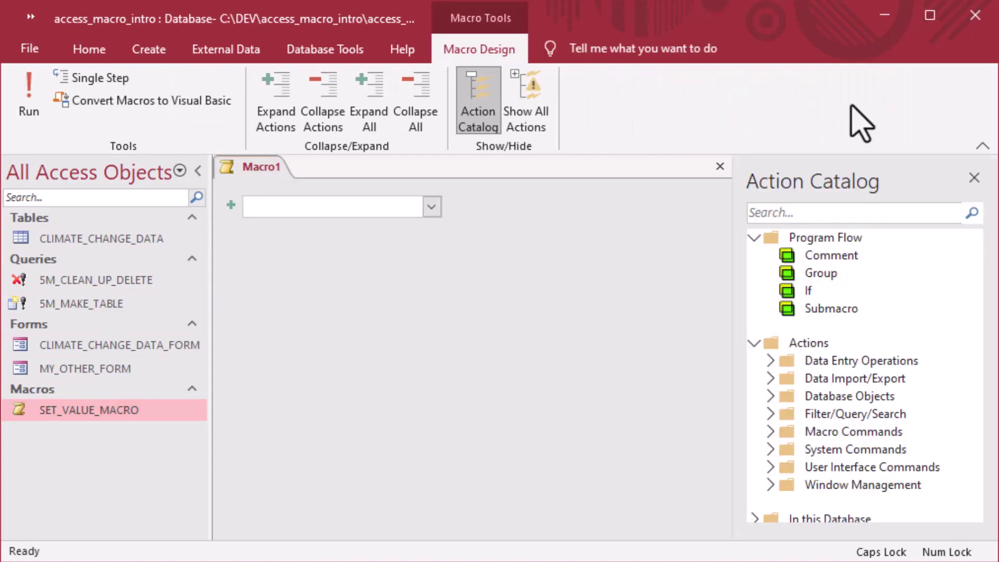
{"action": "left_click", "coordinate": [431, 208]}
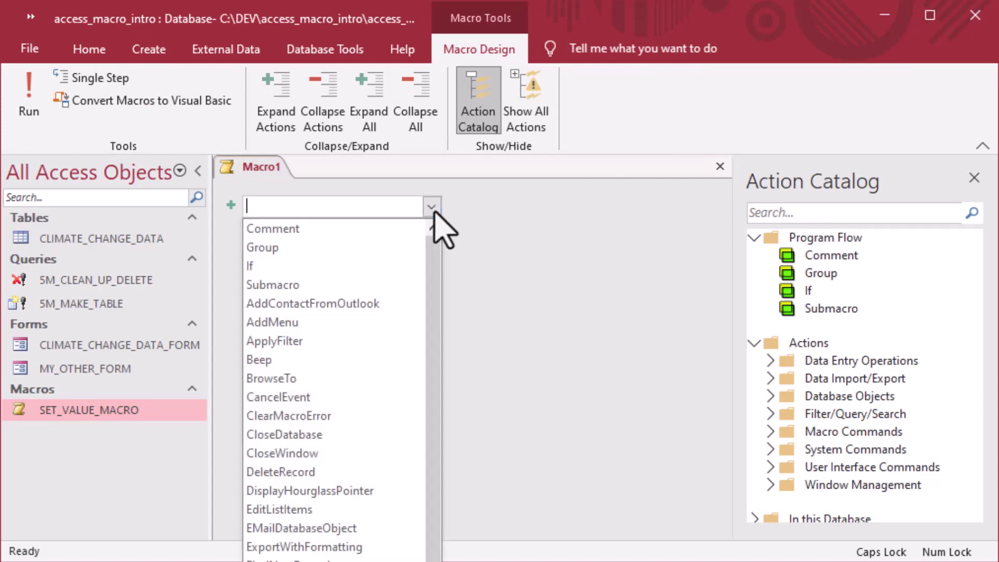
{"action": "left_click_drag", "start_coordinate": [435, 264], "coordinate": [436, 561]}
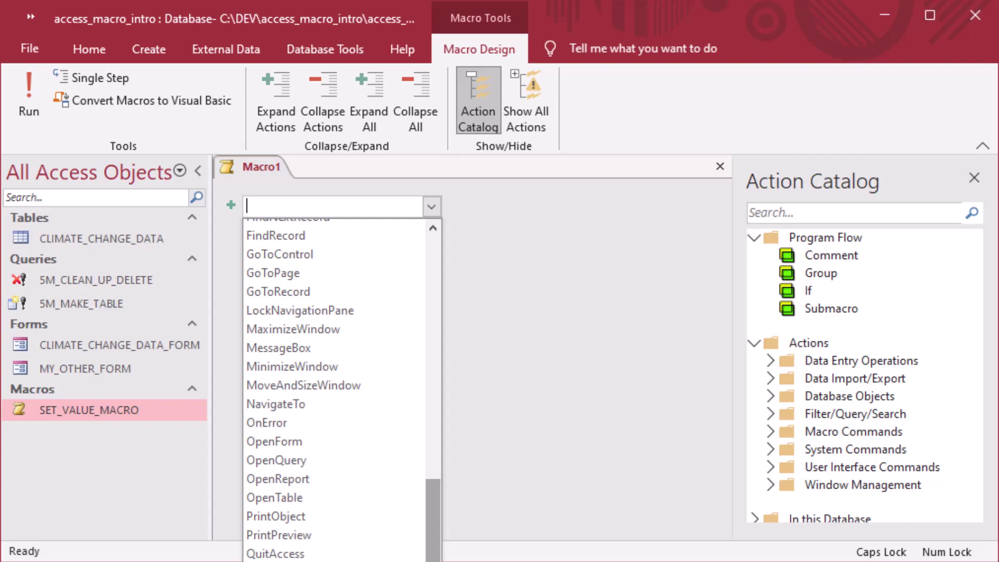
{"action": "left_click_drag", "start_coordinate": [436, 559], "coordinate": [440, 298]}
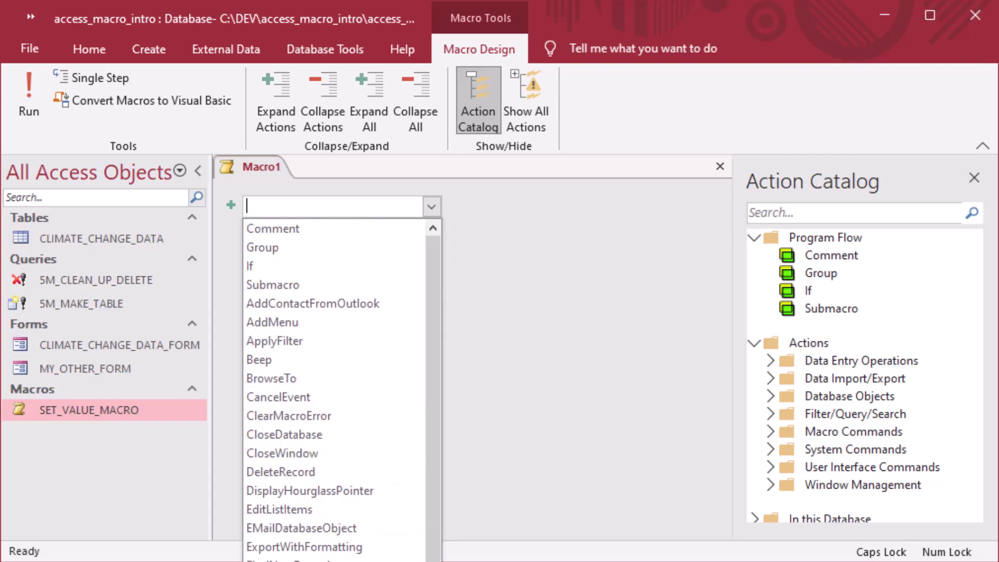
{"action": "left_click", "coordinate": [364, 561]}
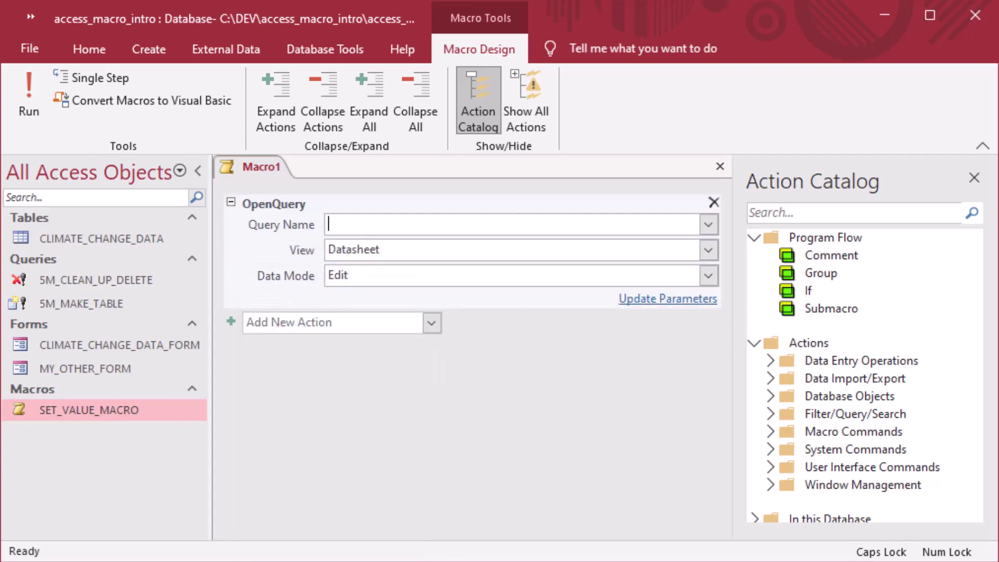
{"action": "left_click", "coordinate": [708, 226]}
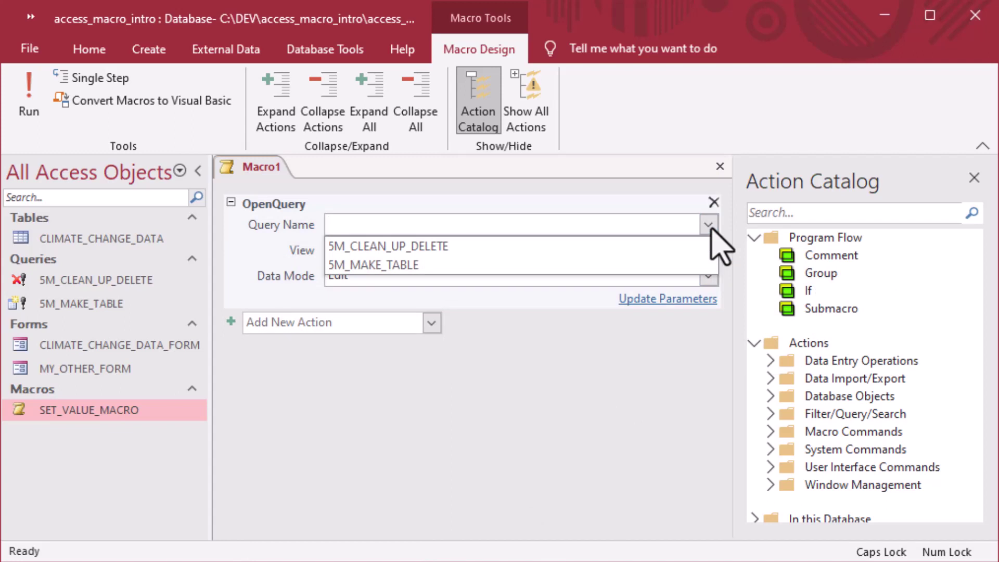
{"action": "left_click", "coordinate": [644, 266]}
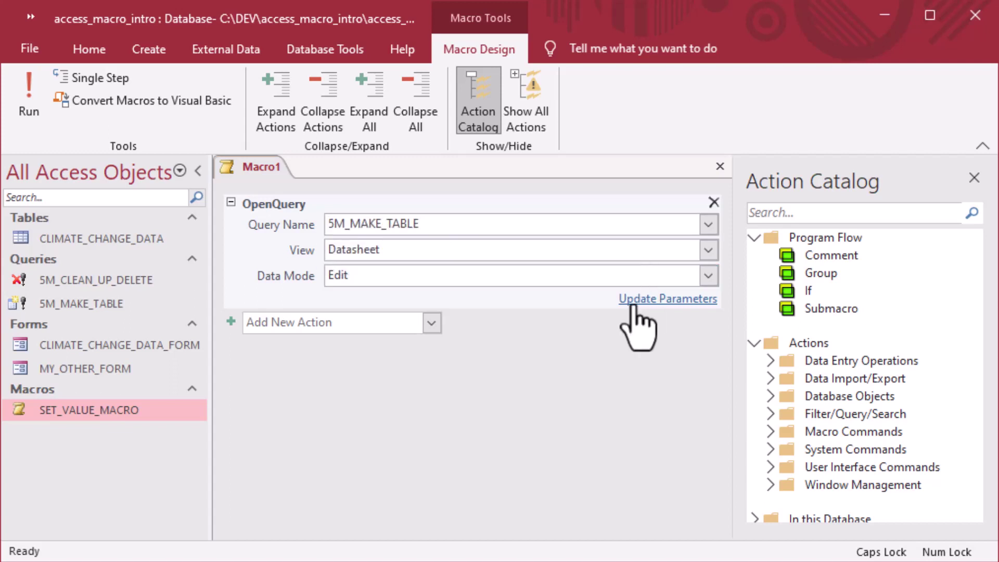
{"action": "left_click", "coordinate": [708, 250]}
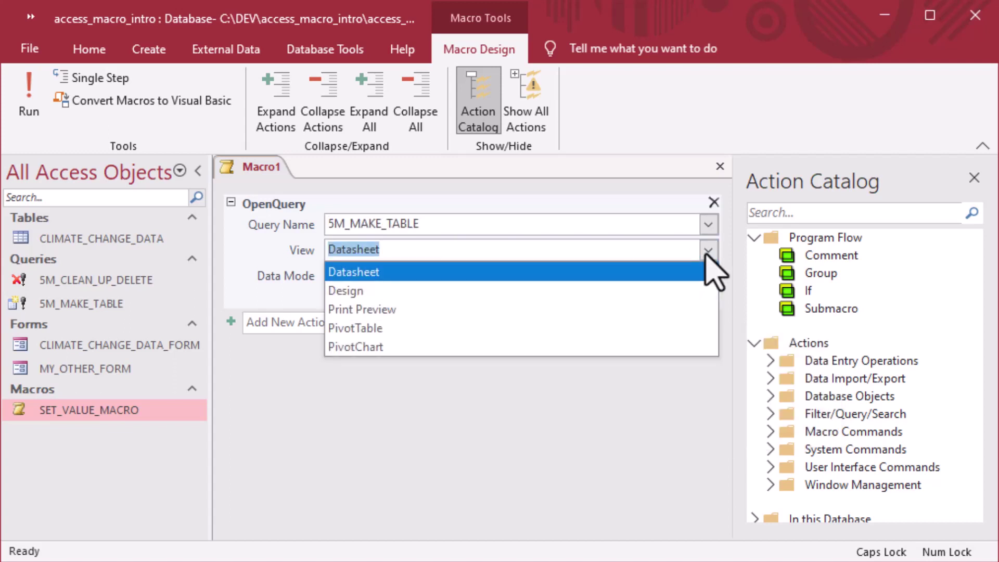
{"action": "left_click", "coordinate": [707, 252]}
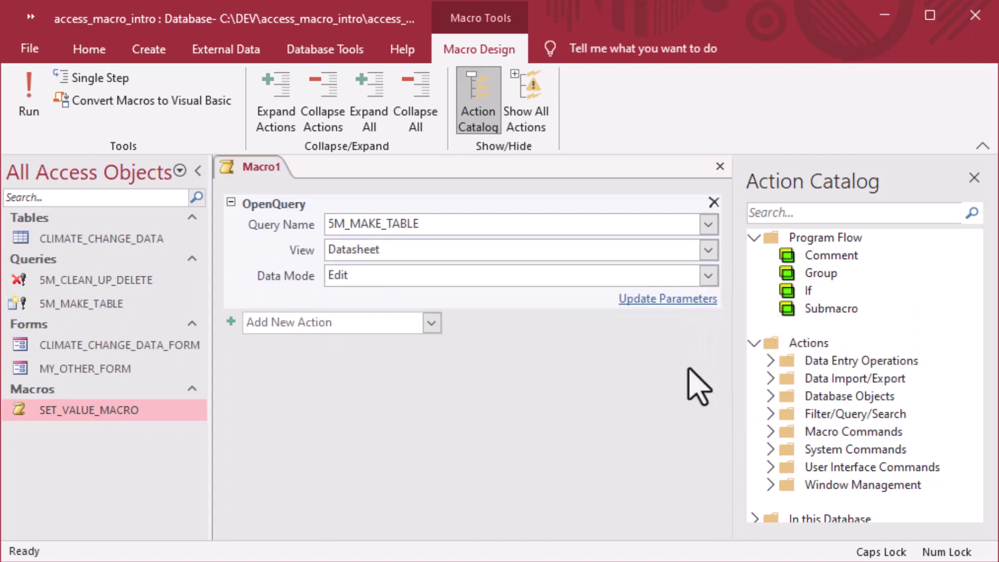
Add a second OpenQuery action to the macro for the 5M_CLEAN_UP_DELETE query
{"action": "left_click", "coordinate": [431, 322]}
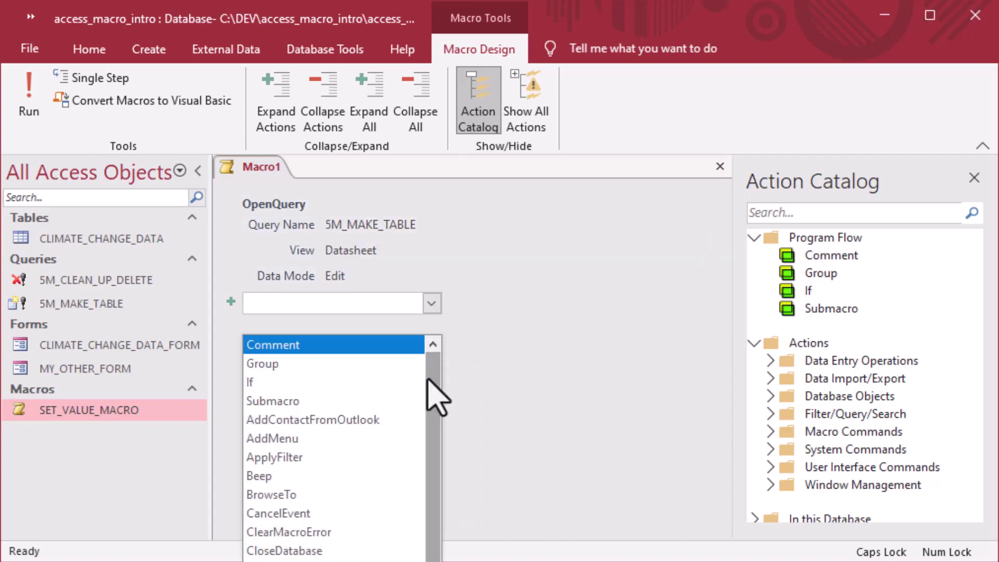
{"action": "left_click_drag", "start_coordinate": [432, 380], "coordinate": [432, 414]}
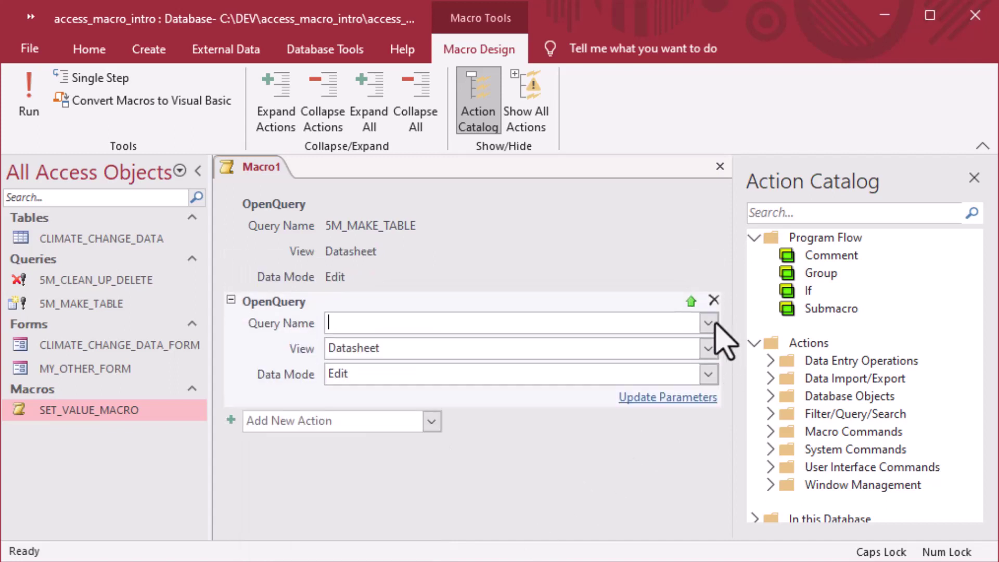
{"action": "left_click", "coordinate": [707, 324]}
{"action": "left_click", "coordinate": [671, 345]}
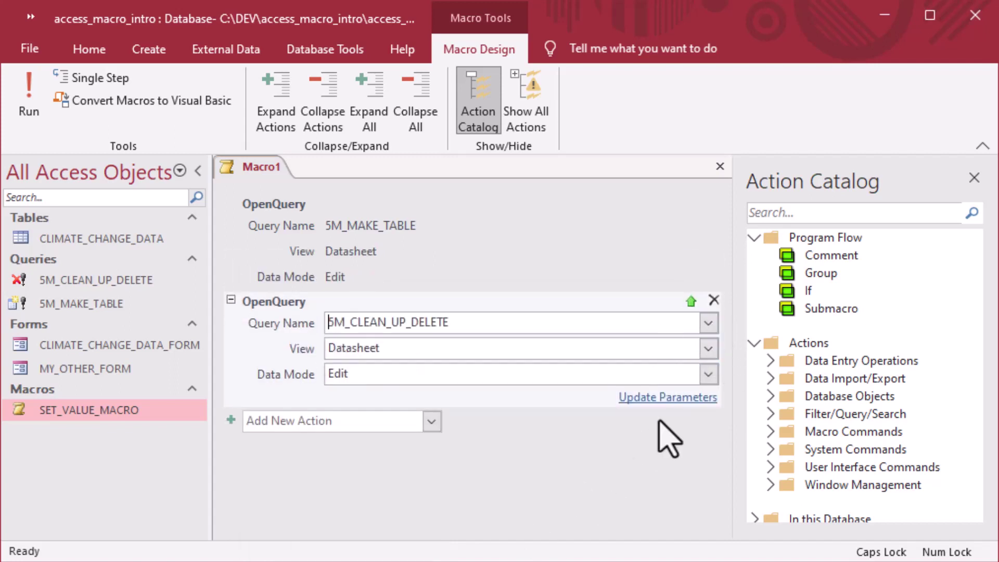
Save the macro as BATCH_DATA_QUERY and close it
{"action": "left_click", "coordinate": [646, 487]}
{"action": "key", "text": "ctrl+s"}
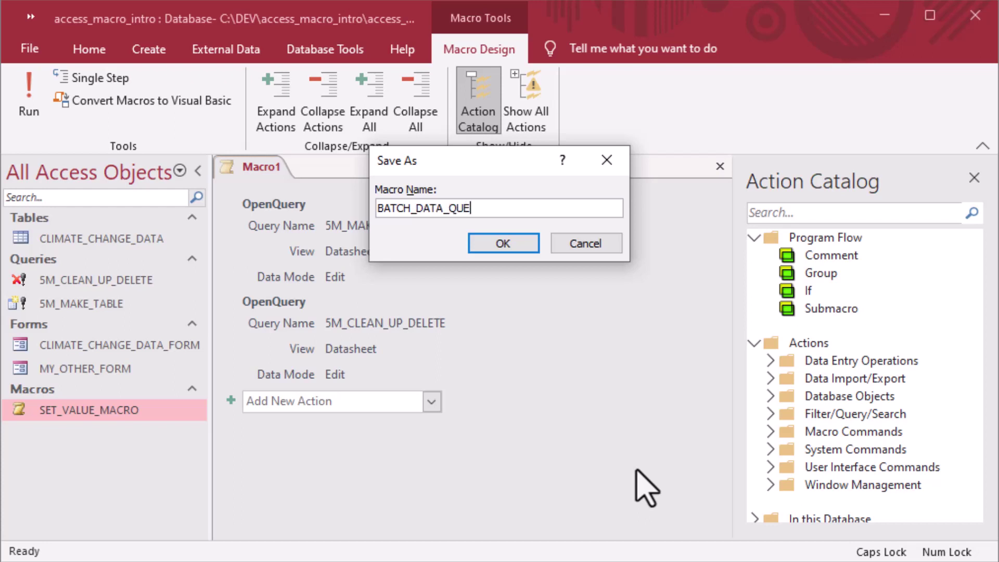
{"action": "key", "text": "Return"}
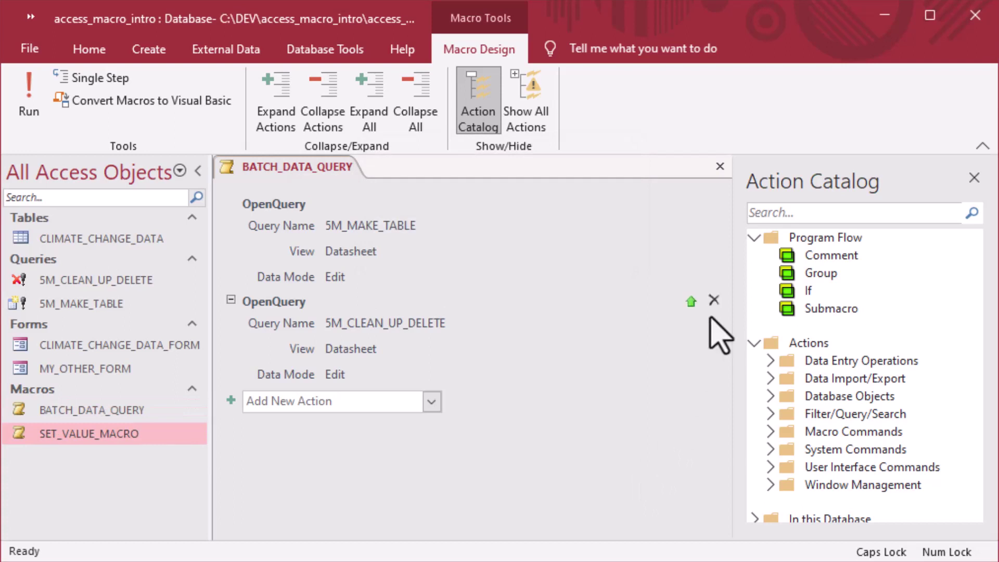
{"action": "left_click", "coordinate": [720, 167]}
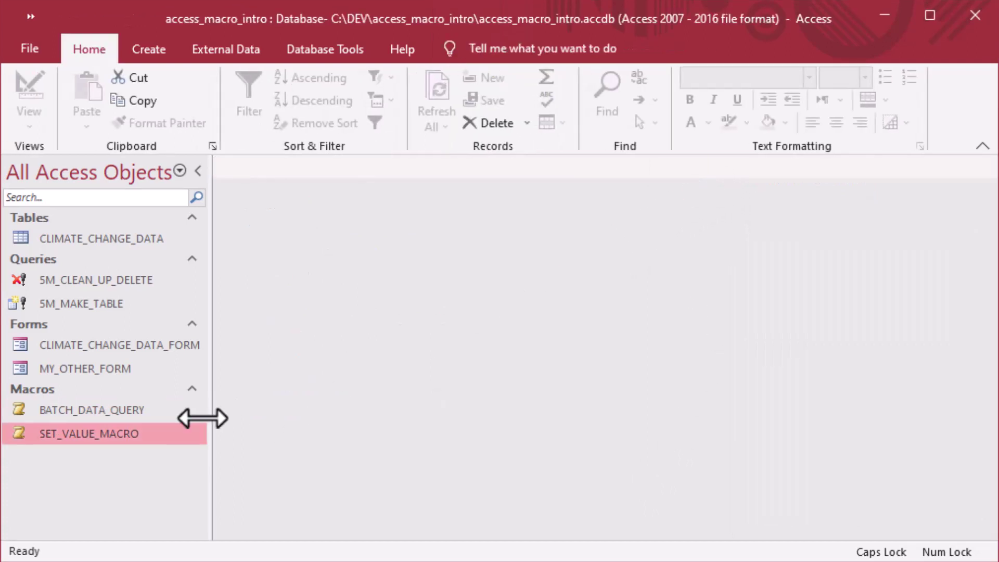
Run the BATCH_DATA_QUERY macro, accepting both the creation of the new table and the deletion of its matching rows
{"action": "double_click", "coordinate": [28, 416]}
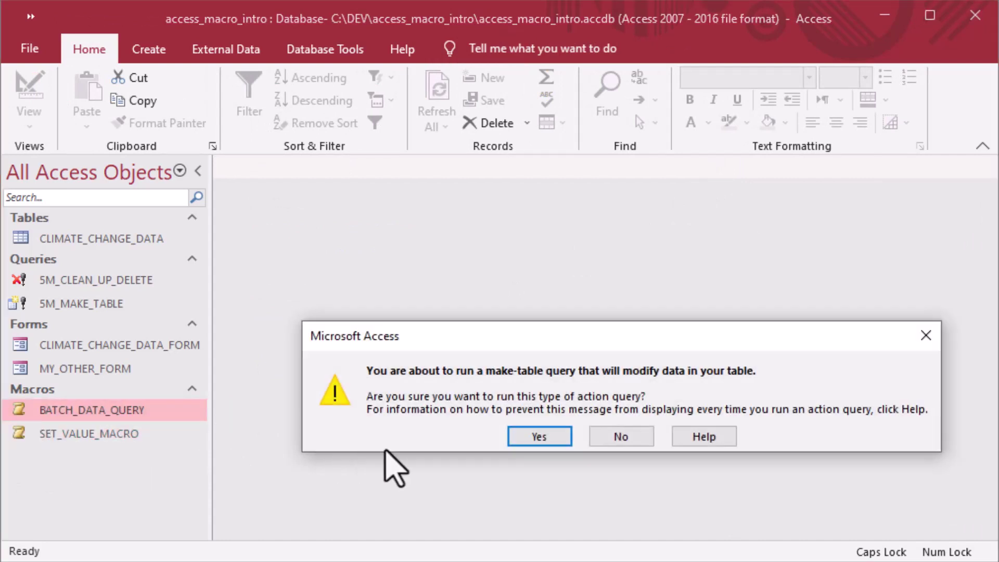
{"action": "left_click", "coordinate": [534, 437]}
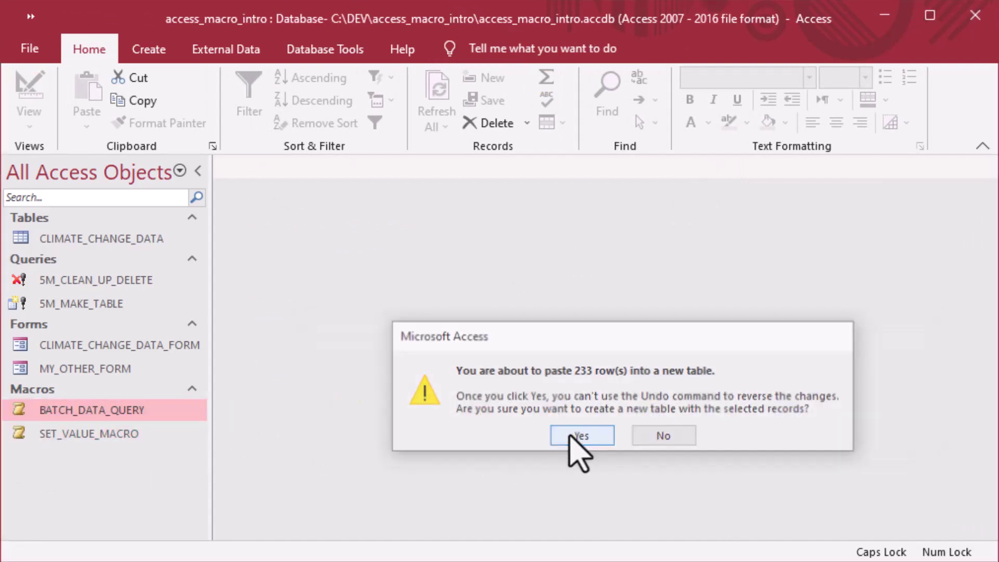
{"action": "left_click", "coordinate": [571, 437]}
{"action": "left_click", "coordinate": [532, 436]}
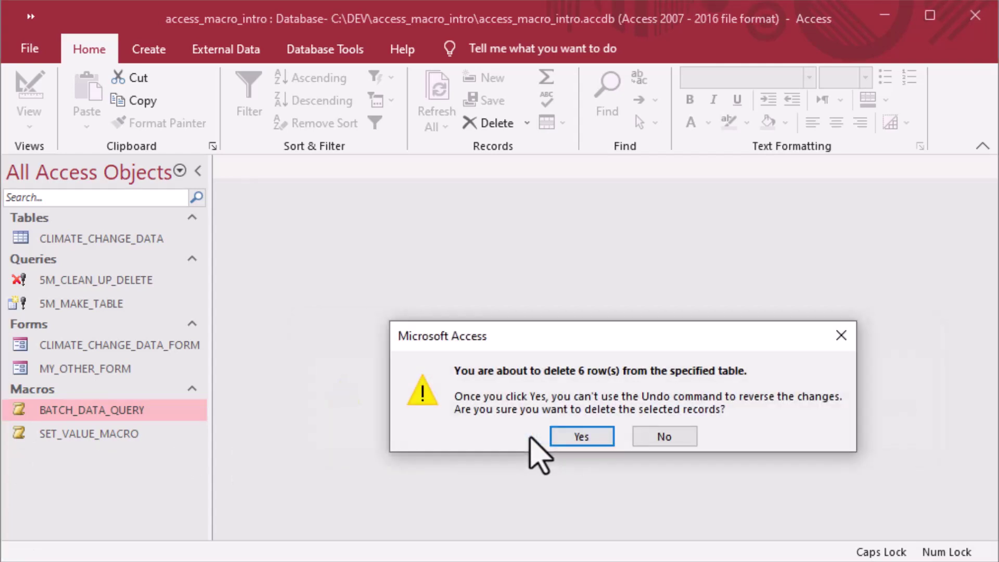
{"action": "left_click", "coordinate": [570, 441]}
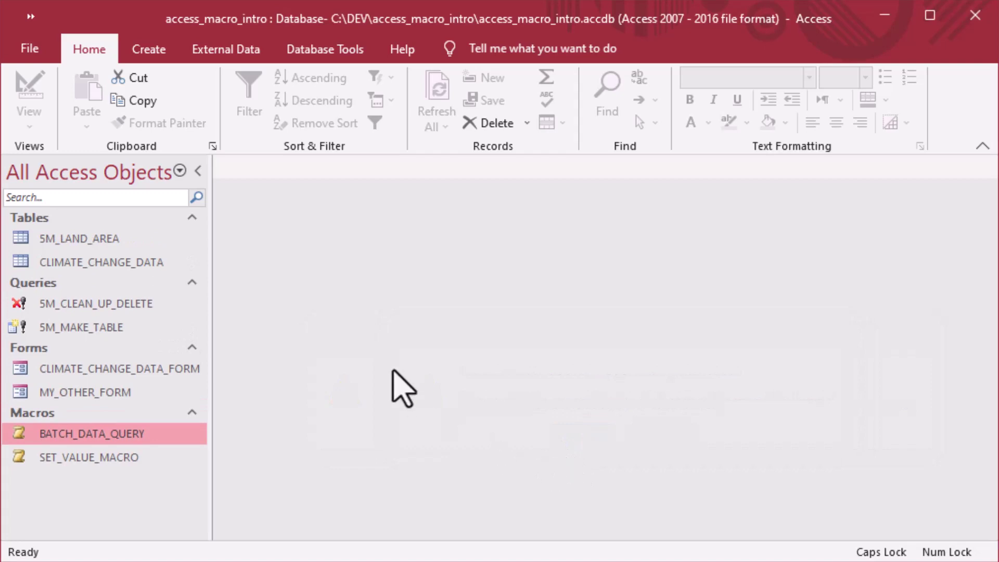
Check the 1990 column in the rebuilt 5M_LAND_AREA table, and delete that table from the database
{"action": "double_click", "coordinate": [24, 239]}
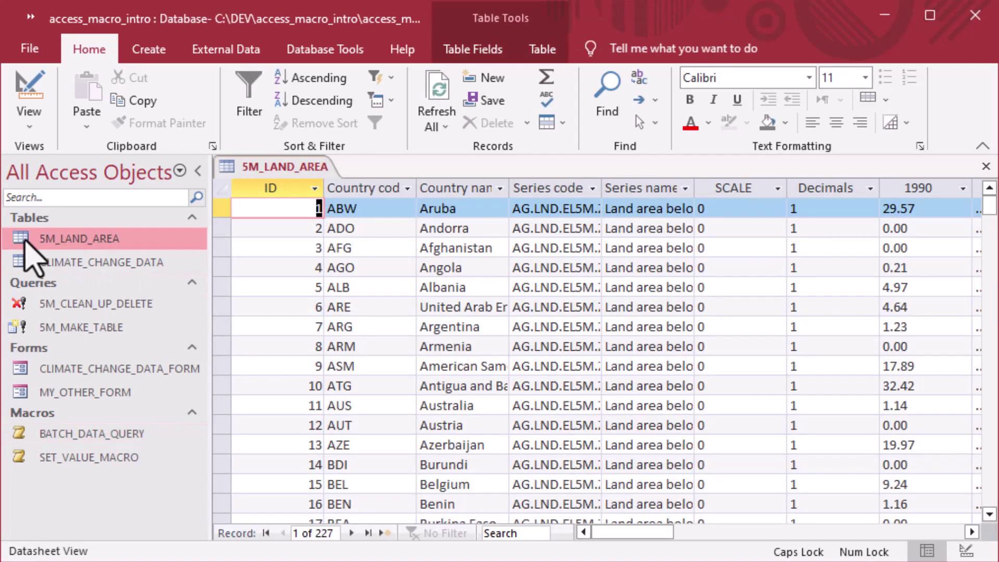
{"action": "scroll", "coordinate": [890, 321], "scroll_direction": "down", "scroll_amount": 8}
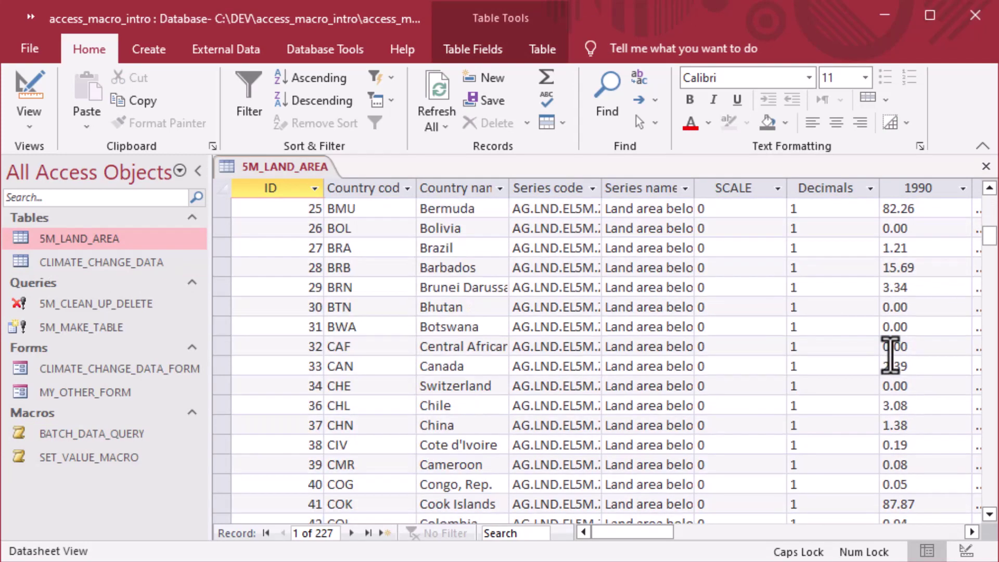
{"action": "scroll", "coordinate": [891, 359], "scroll_direction": "down", "scroll_amount": 17}
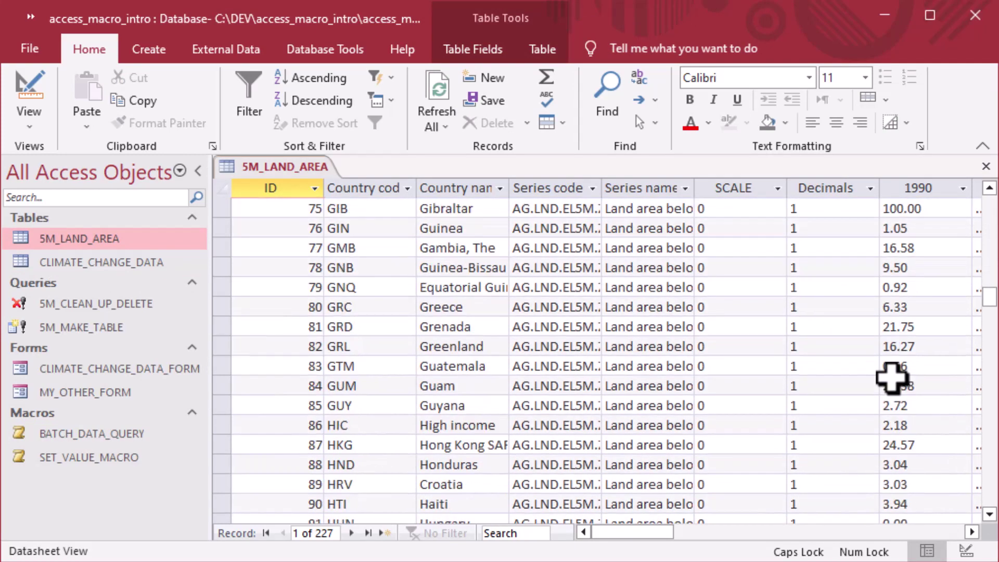
{"action": "scroll", "coordinate": [891, 378], "scroll_direction": "down", "scroll_amount": 9}
{"action": "left_click", "coordinate": [986, 166]}
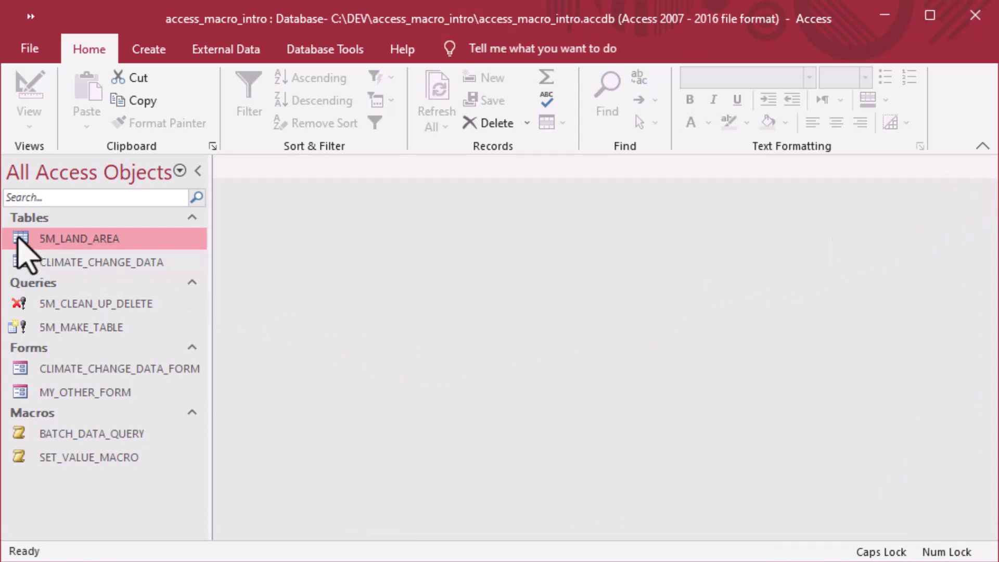
{"action": "key", "text": "Delete"}
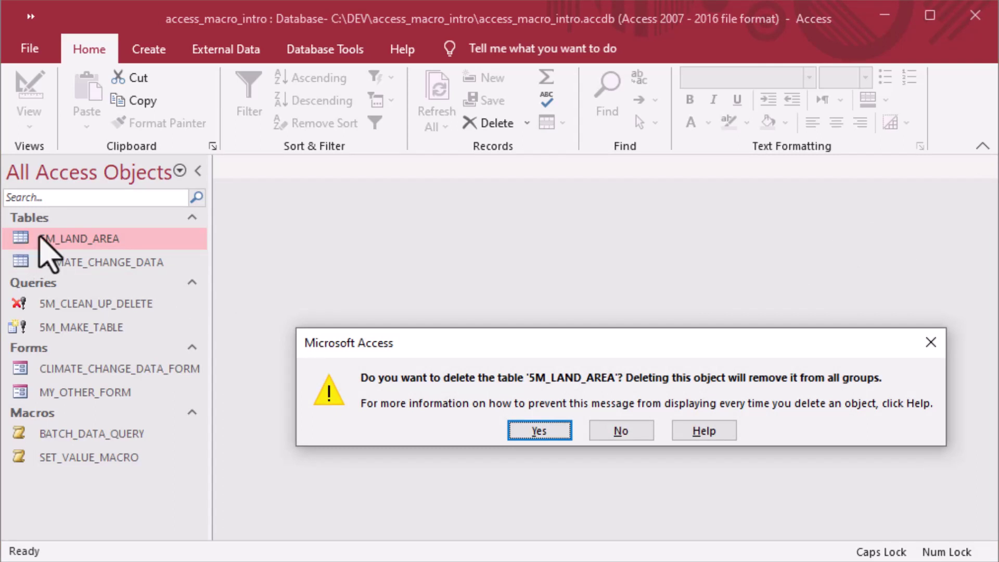
{"action": "left_click", "coordinate": [525, 432]}
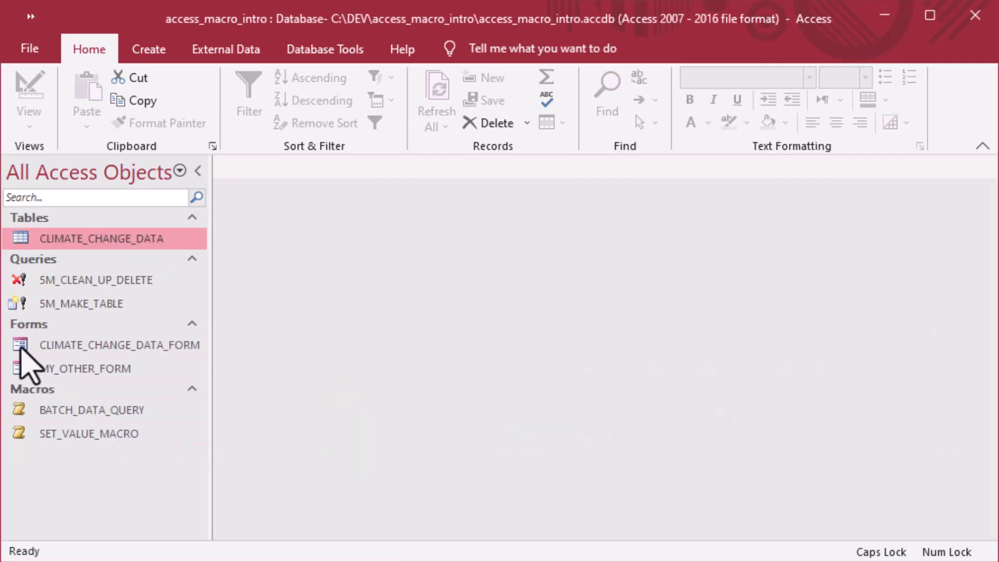
In the design of CLIMATE_CHANGE_DATA_FORM, add a command button to the form header without the wizard, aligned beside the existing button
{"action": "right_click", "coordinate": [18, 345]}
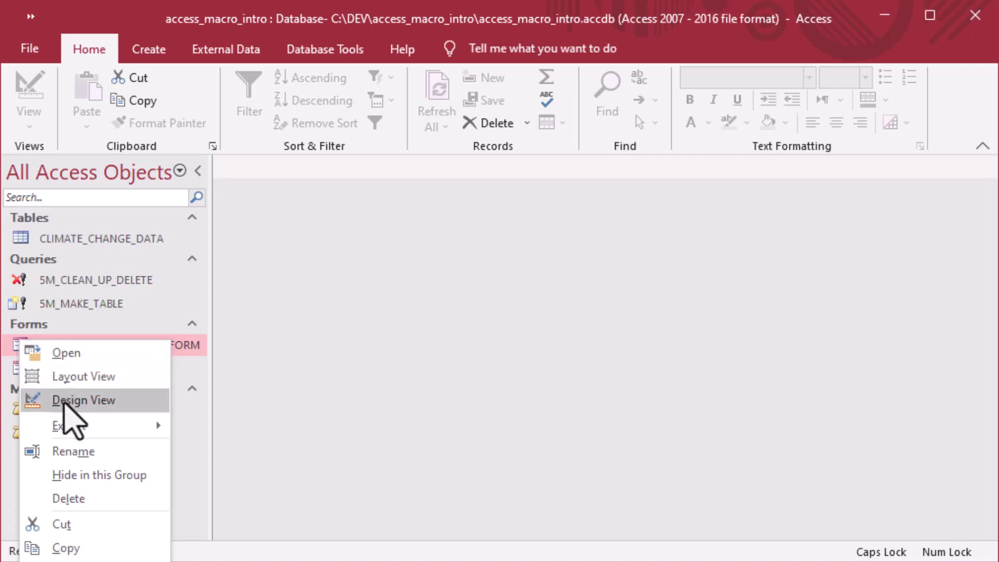
{"action": "left_click", "coordinate": [65, 399]}
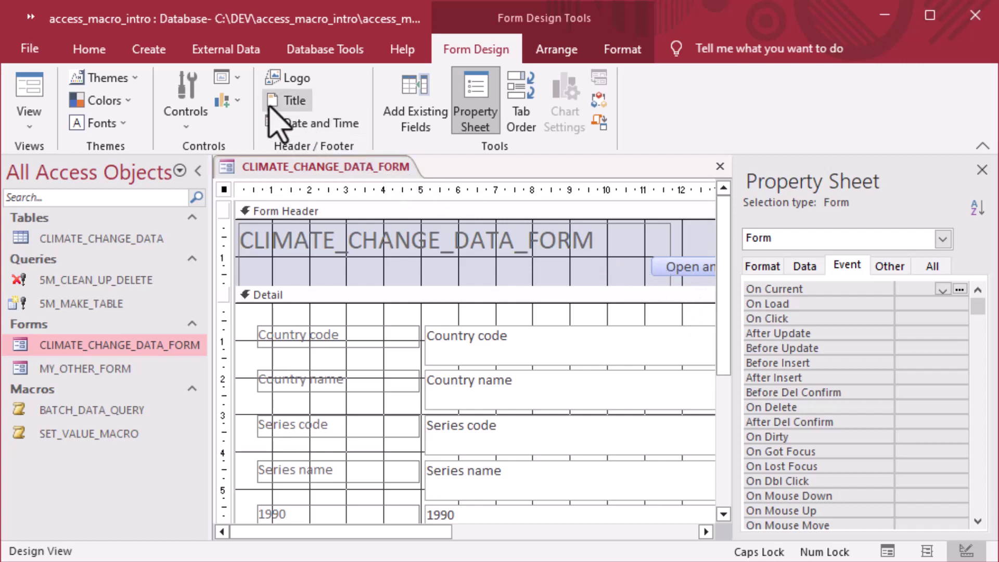
{"action": "left_click", "coordinate": [189, 102]}
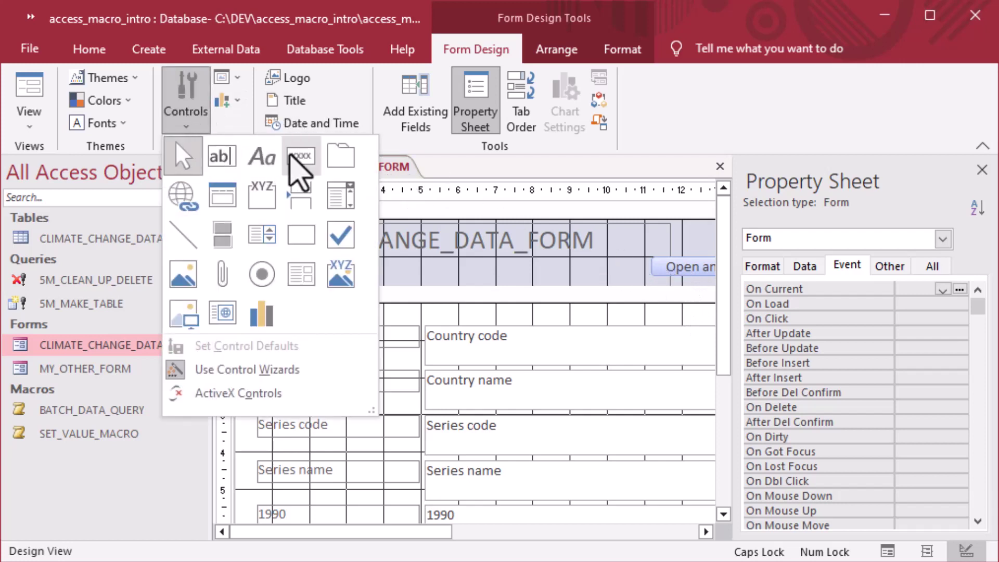
{"action": "left_click", "coordinate": [301, 156]}
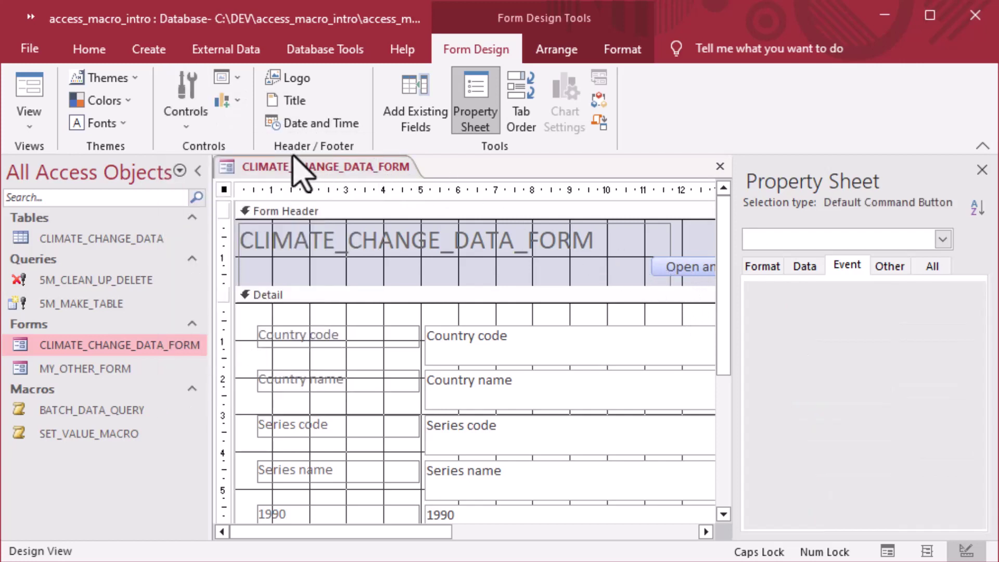
{"action": "left_click", "coordinate": [518, 253]}
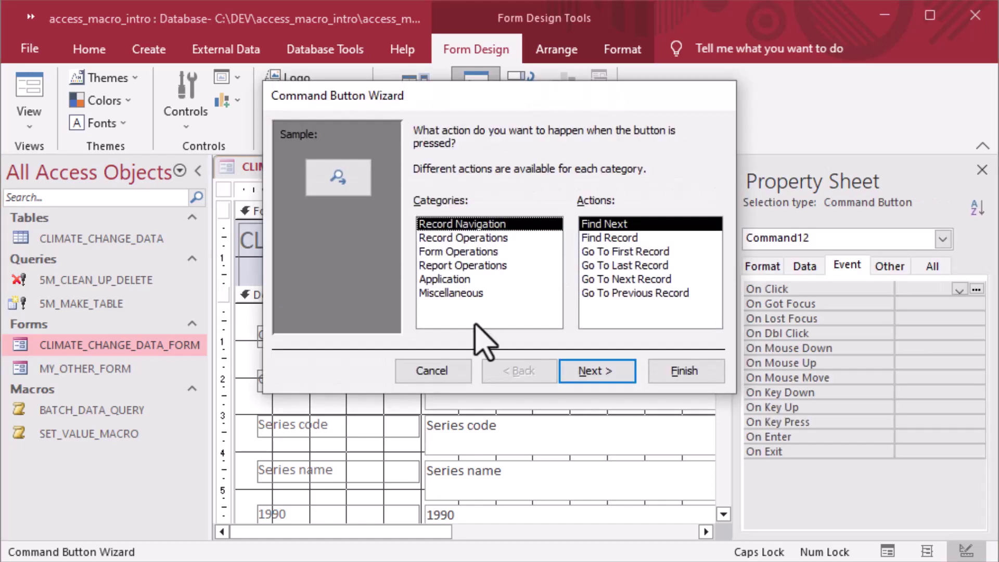
{"action": "left_click", "coordinate": [434, 372]}
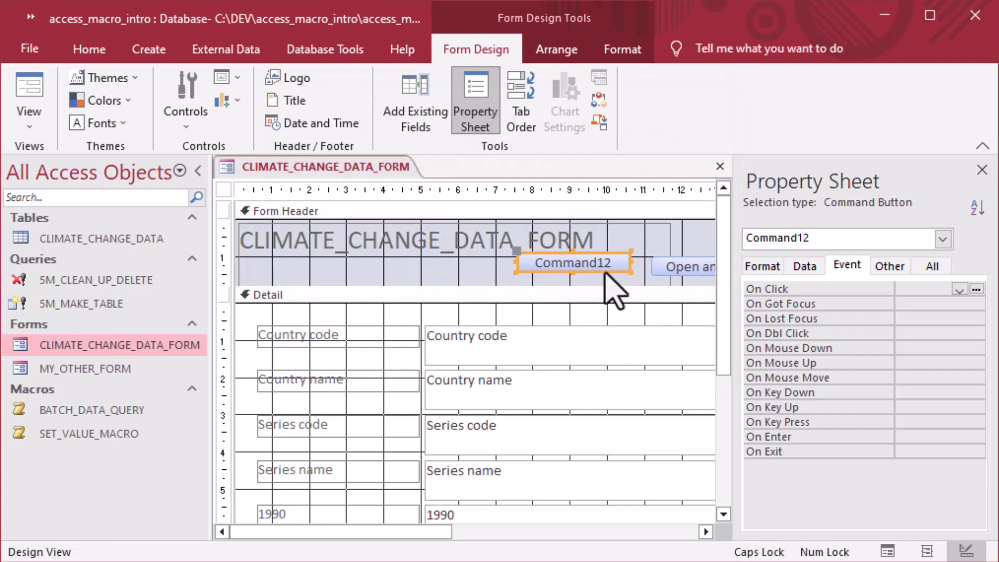
{"action": "left_click_drag", "start_coordinate": [604, 276], "coordinate": [606, 273]}
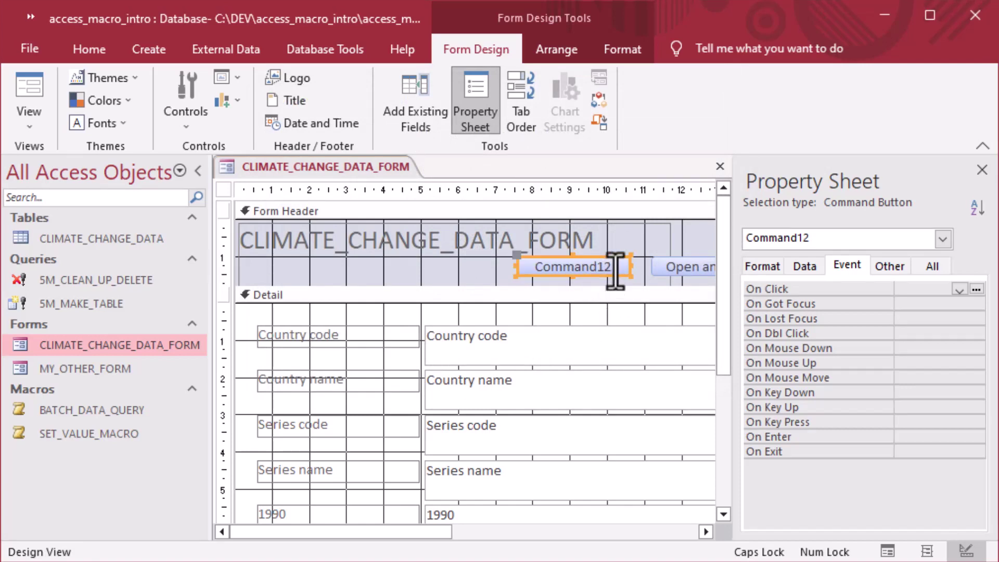
Name the new command button cmdRunBatch and set its caption to Run Batch
{"action": "left_click", "coordinate": [889, 268]}
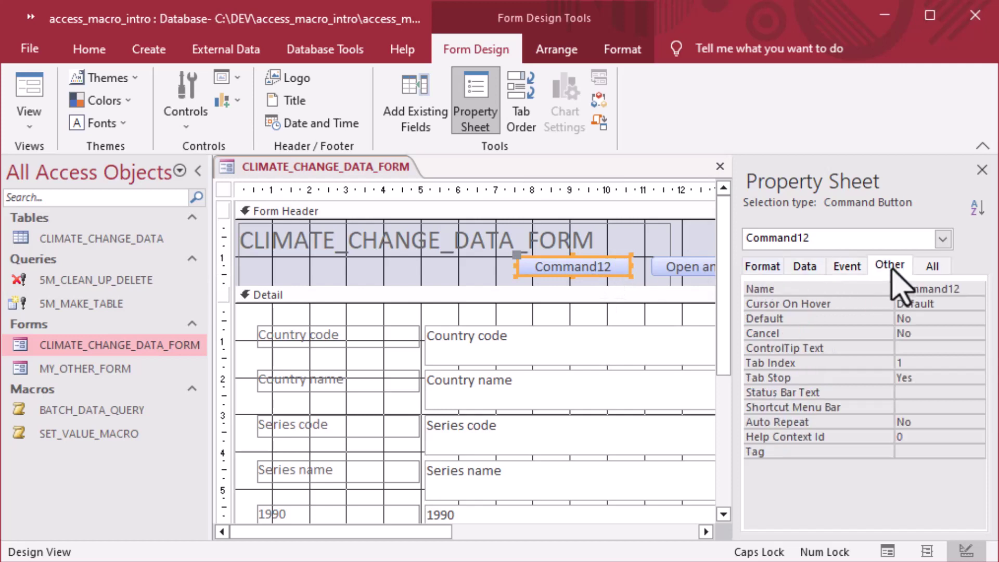
{"action": "double_click", "coordinate": [958, 290]}
{"action": "type", "text": "CMD"}
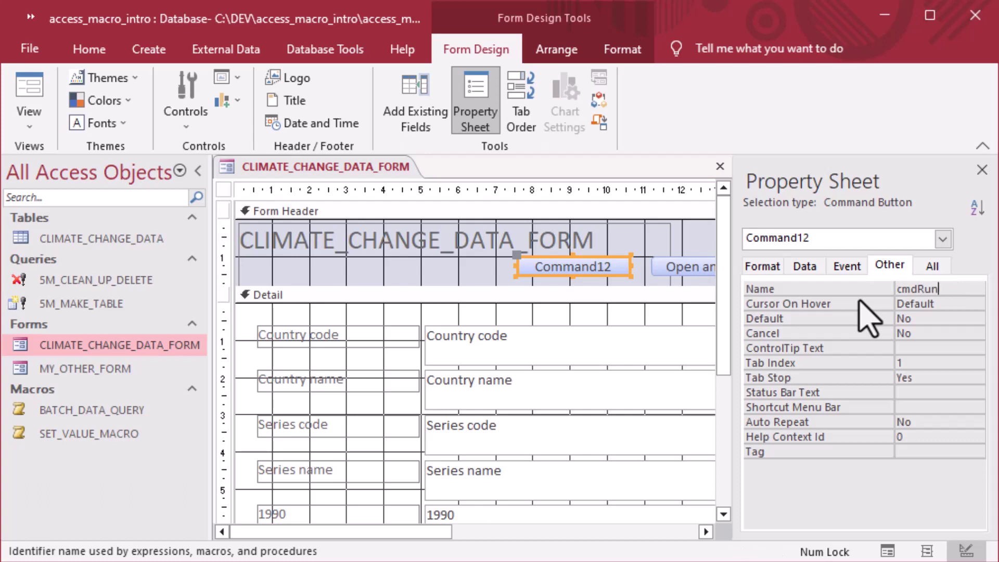
{"action": "key", "text": "Return"}
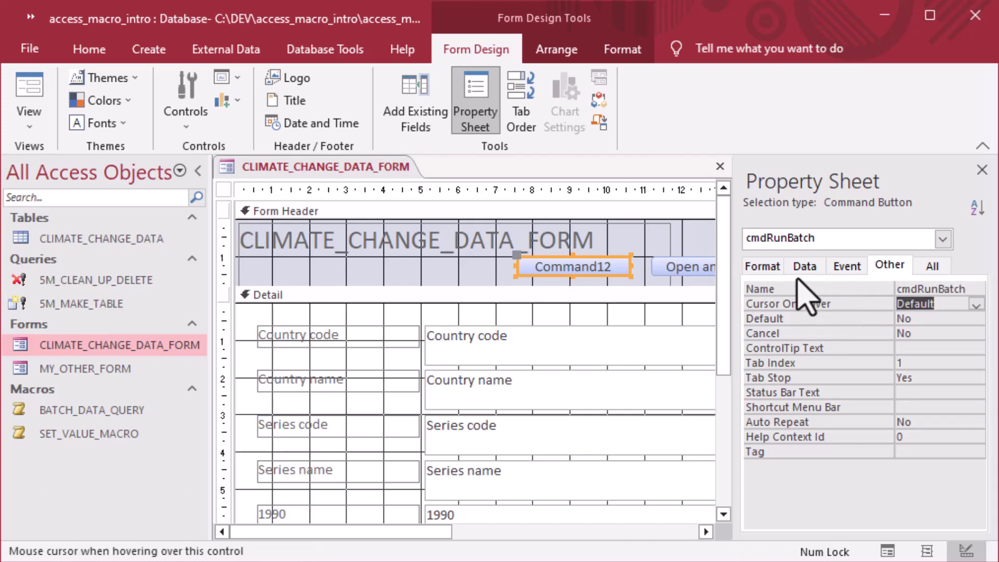
{"action": "left_click", "coordinate": [760, 265]}
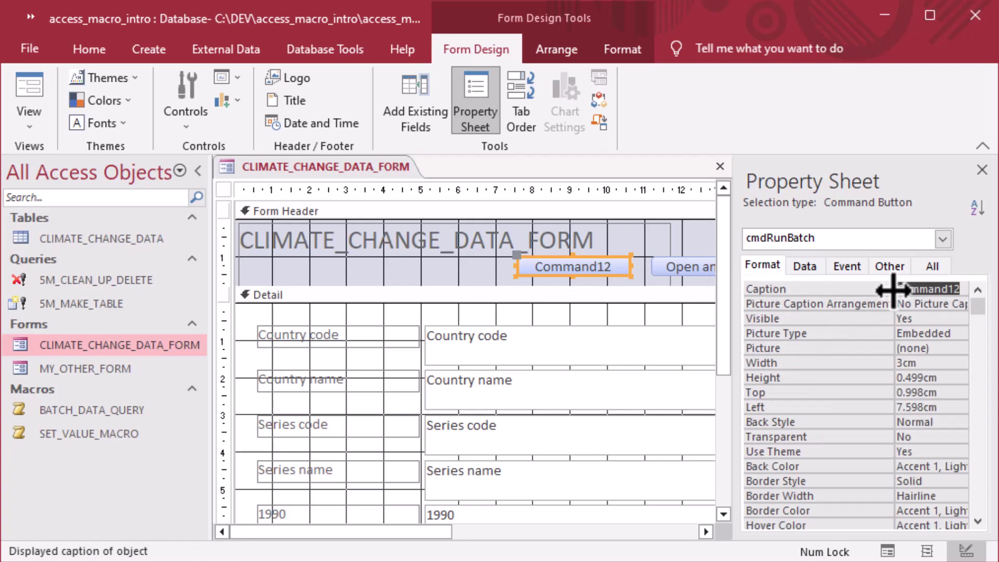
{"action": "key", "text": "BackSpace"}
{"action": "key", "text": "Return"}
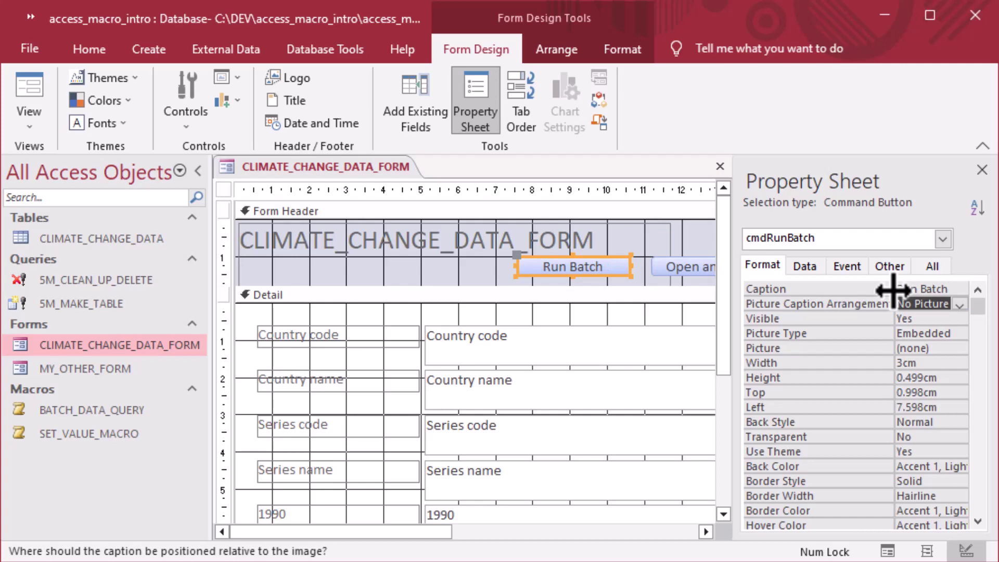
Assign the BATCH_DATA_QUERY macro to the Run Batch button's On Click event, and close the form with its changes saved
{"action": "left_click", "coordinate": [846, 268]}
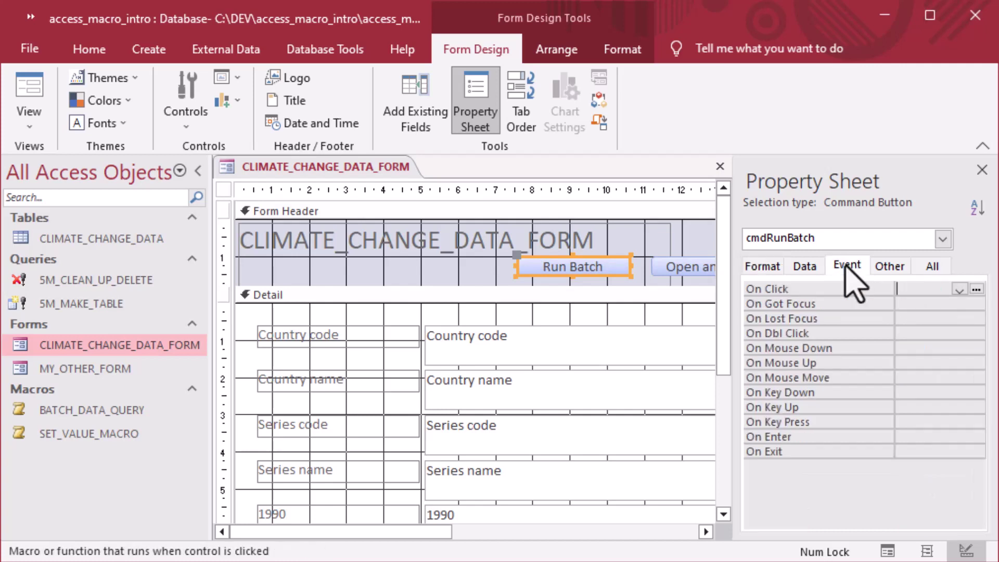
{"action": "left_click", "coordinate": [959, 289]}
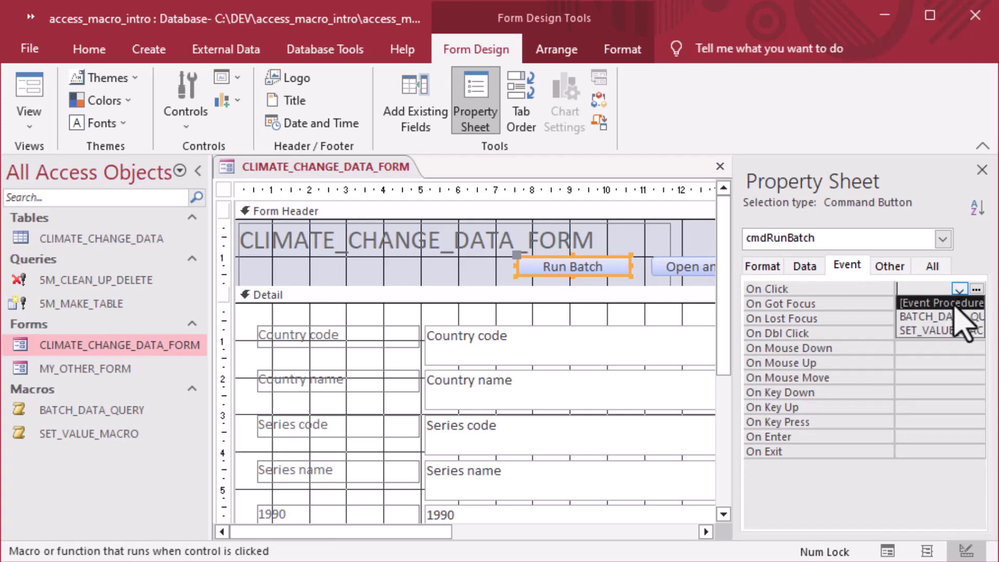
{"action": "left_click", "coordinate": [934, 318]}
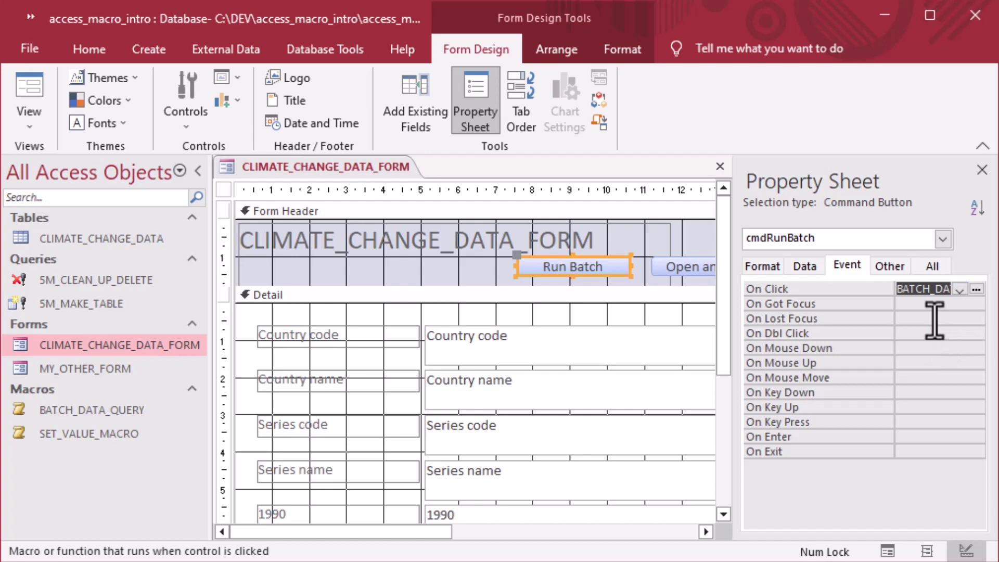
{"action": "left_click", "coordinate": [721, 168]}
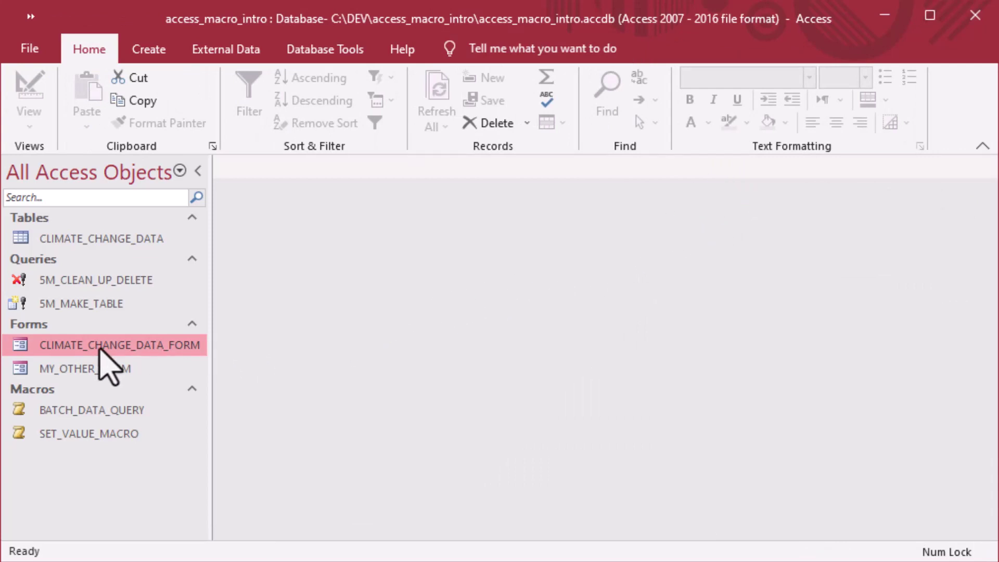
Open CLIMATE_CHANGE_DATA_FORM and run the batch with its Run Batch button, accepting the table creation and the row deletion
{"action": "double_click", "coordinate": [18, 347]}
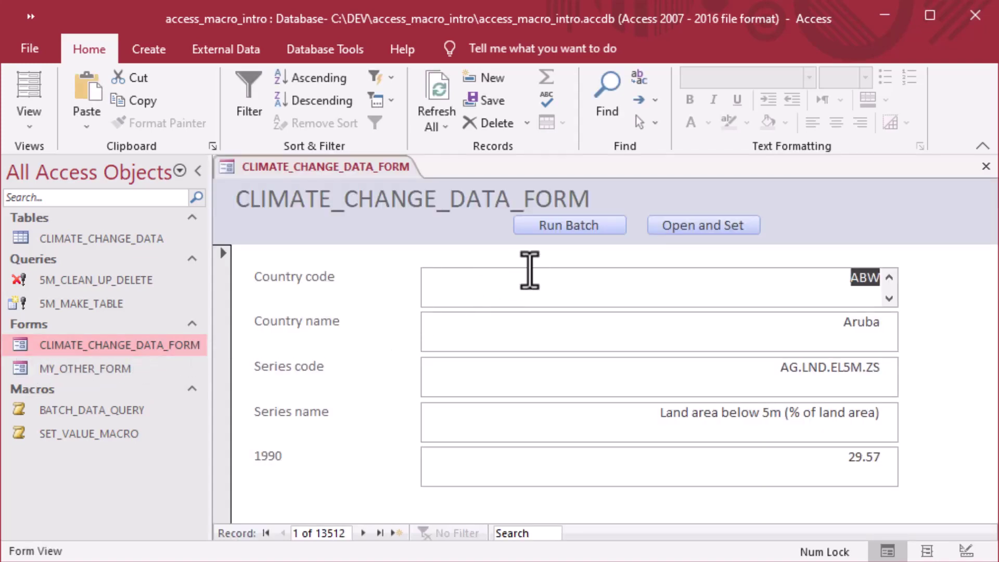
{"action": "left_click", "coordinate": [568, 232]}
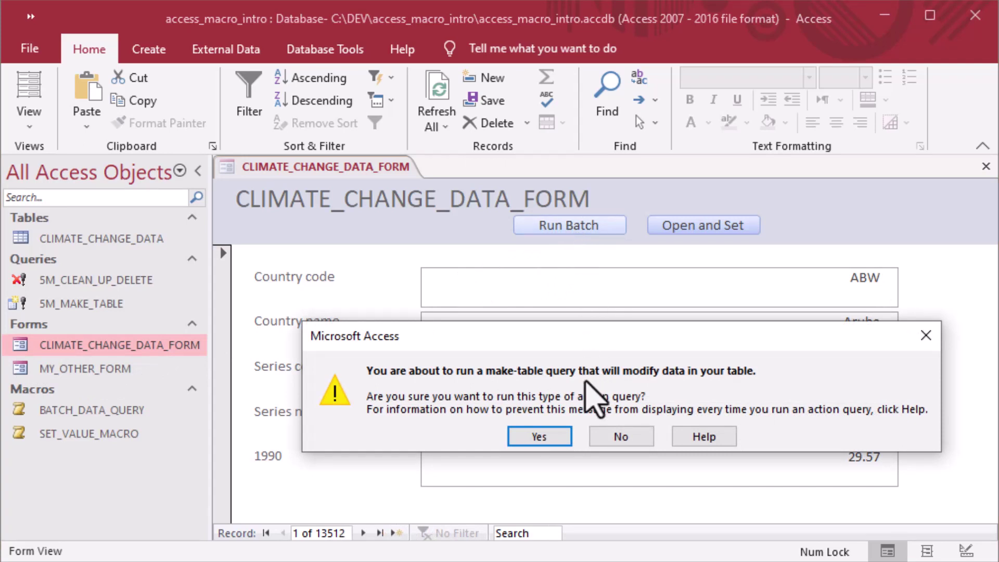
{"action": "left_click", "coordinate": [547, 438]}
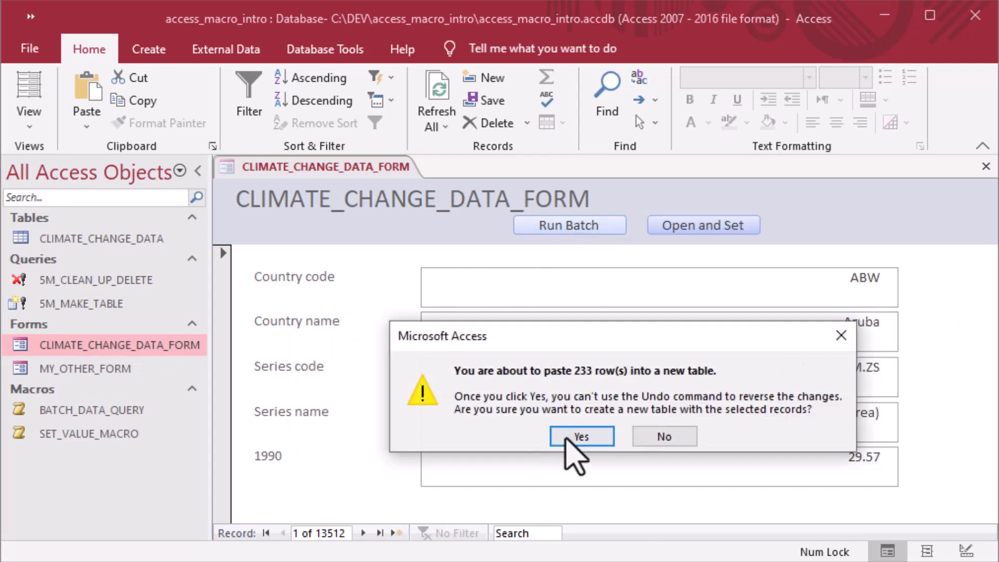
{"action": "left_click", "coordinate": [580, 438]}
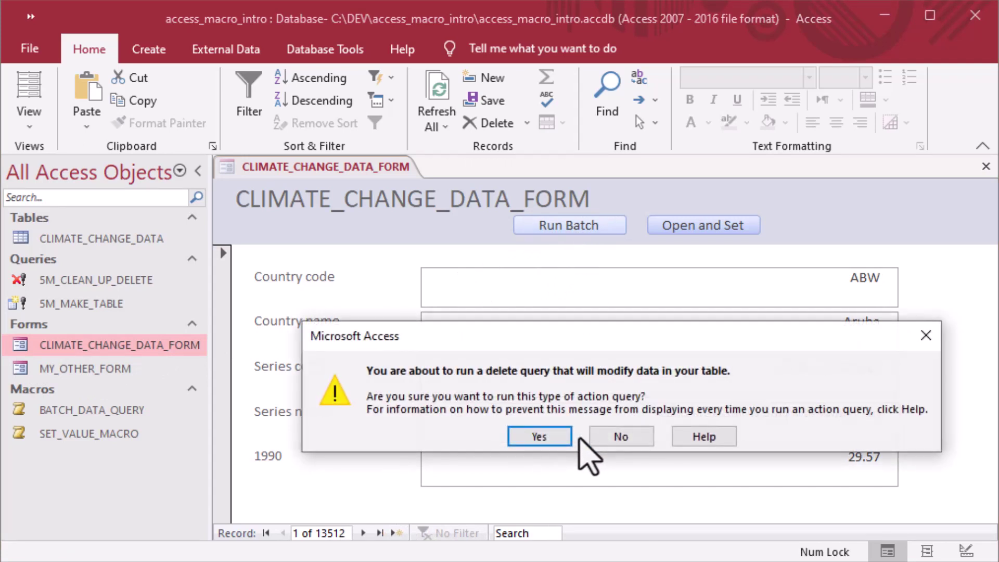
{"action": "left_click", "coordinate": [550, 440]}
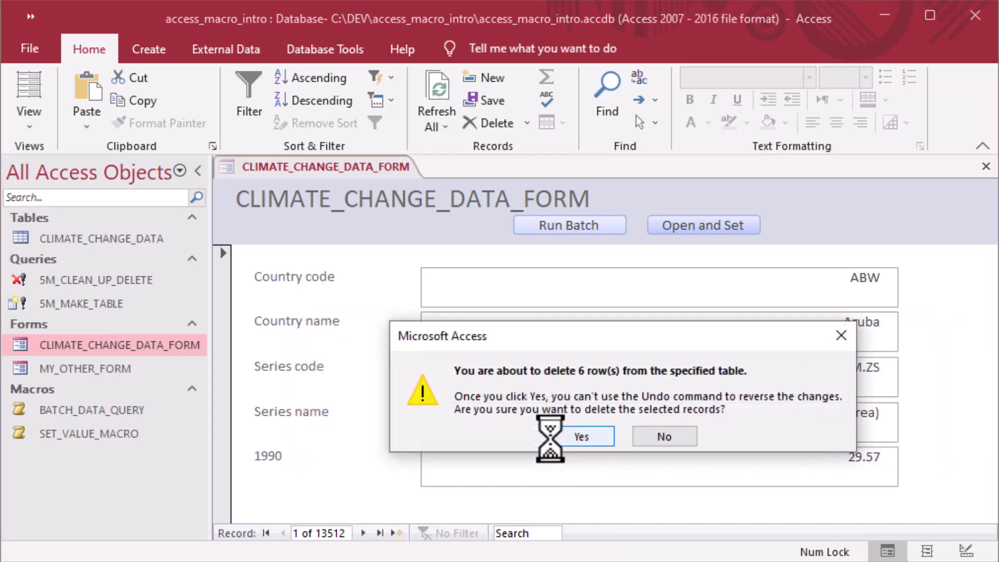
{"action": "left_click", "coordinate": [582, 439]}
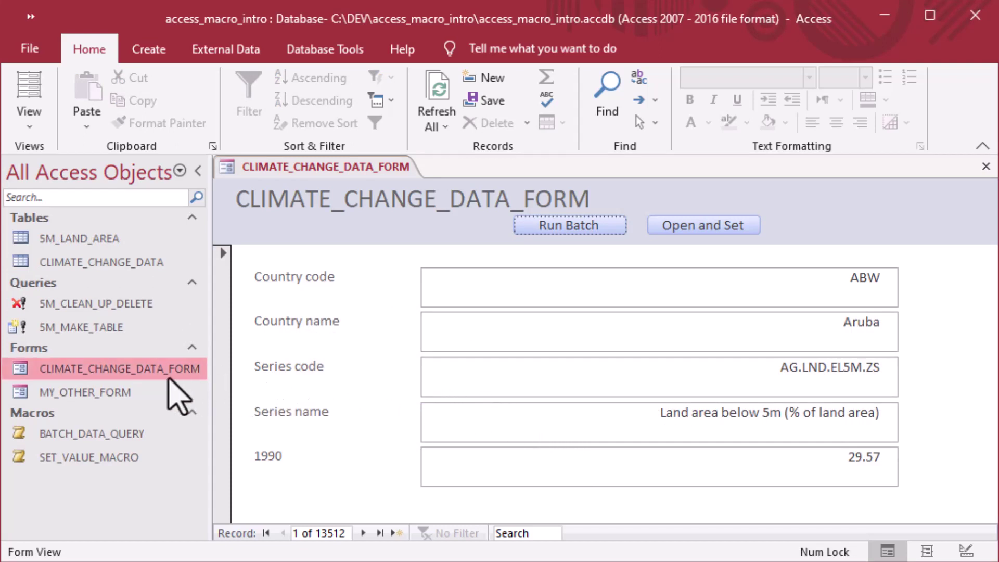
In the design of the BATCH_DATA_QUERY macro, add a MessageBox action with the message "Process complete!" after the two queries
{"action": "left_click", "coordinate": [42, 436]}
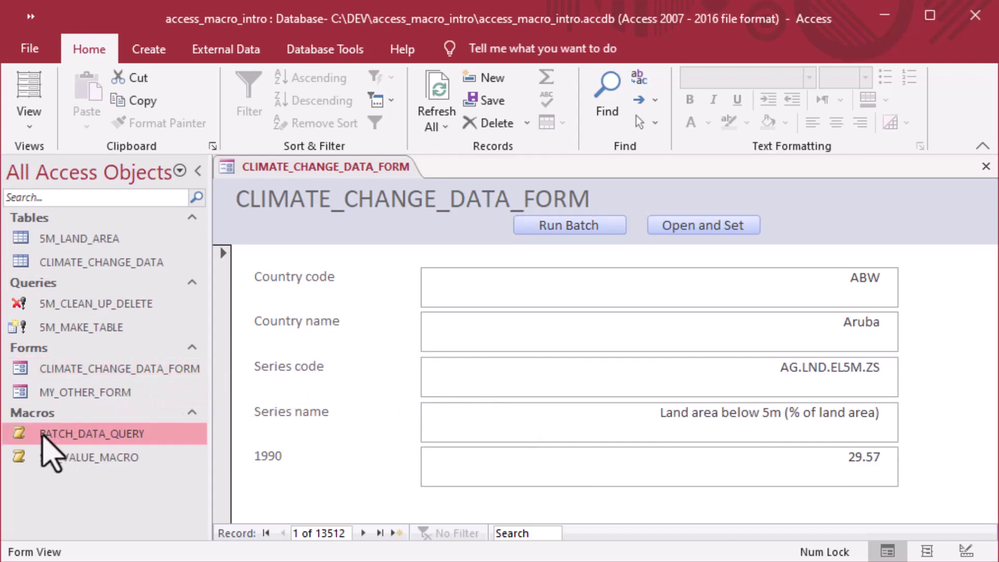
{"action": "right_click", "coordinate": [45, 442]}
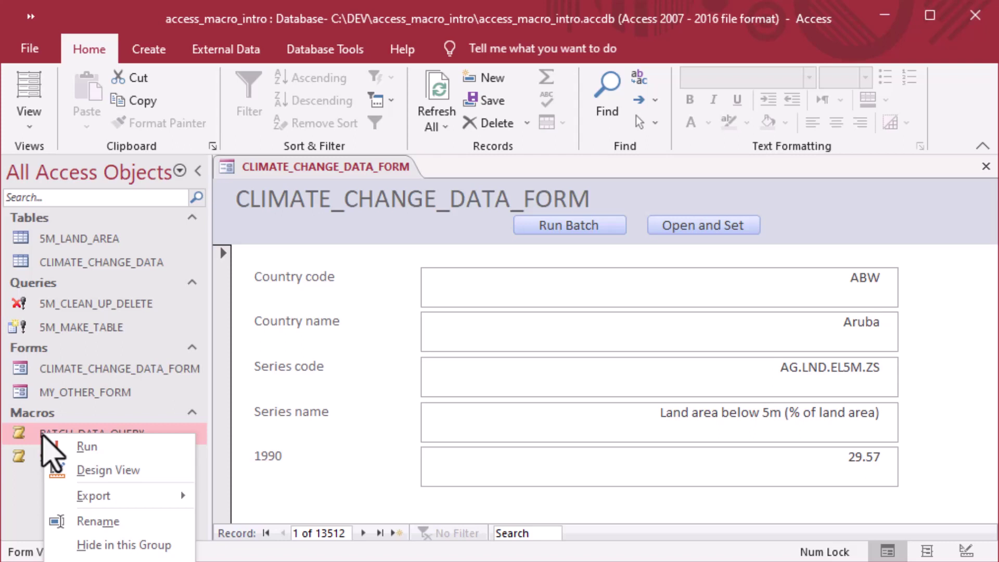
{"action": "left_click", "coordinate": [96, 471]}
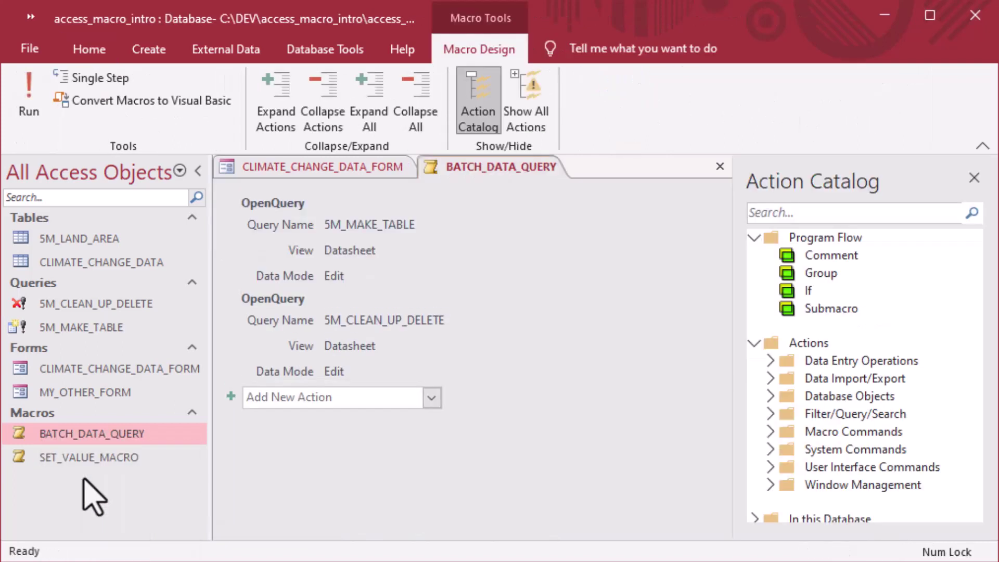
{"action": "left_click", "coordinate": [431, 398]}
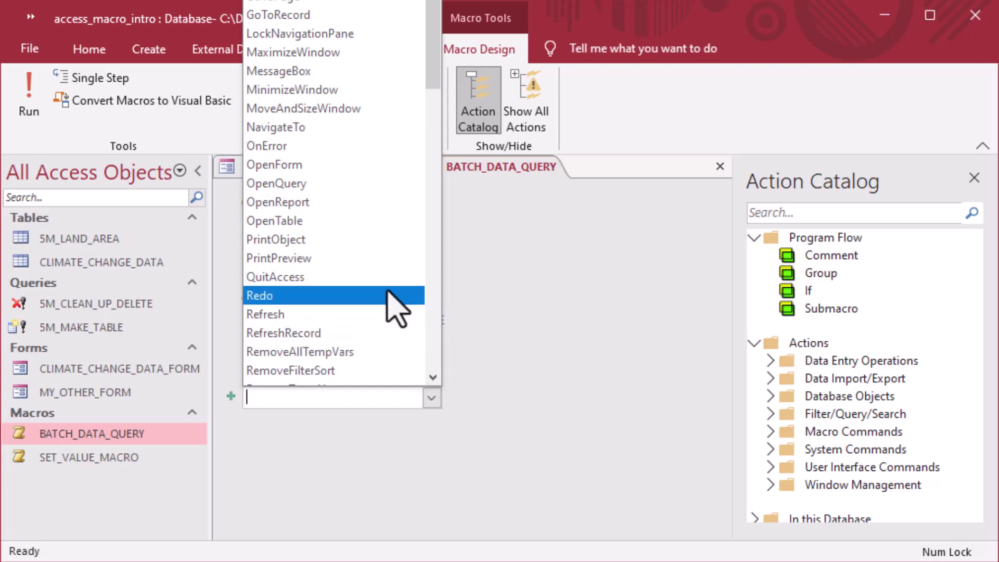
{"action": "left_click", "coordinate": [283, 71]}
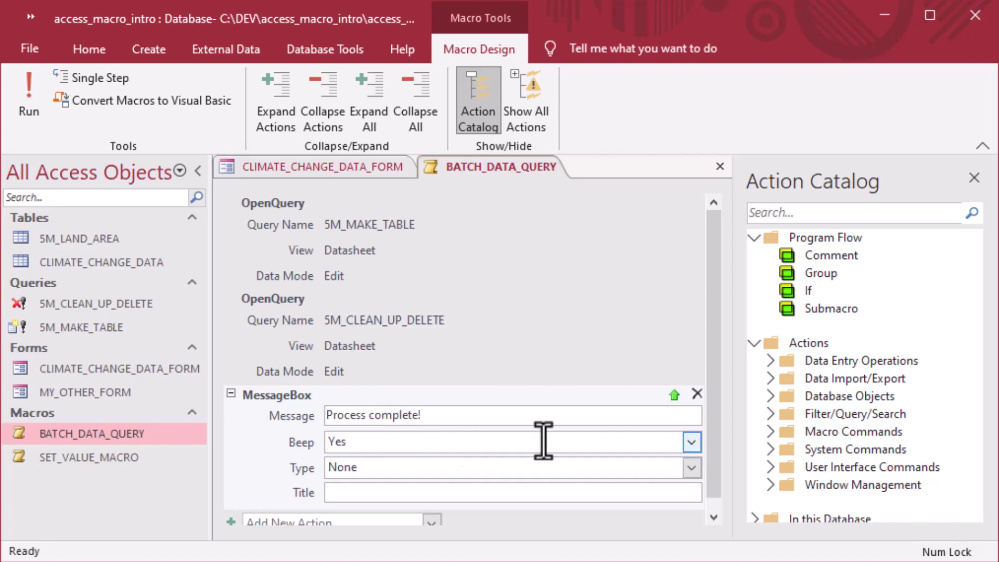
Set the MessageBox action's beep to No, type to Information and title to "Batch Process", and save and close the macro
{"action": "left_click", "coordinate": [691, 442]}
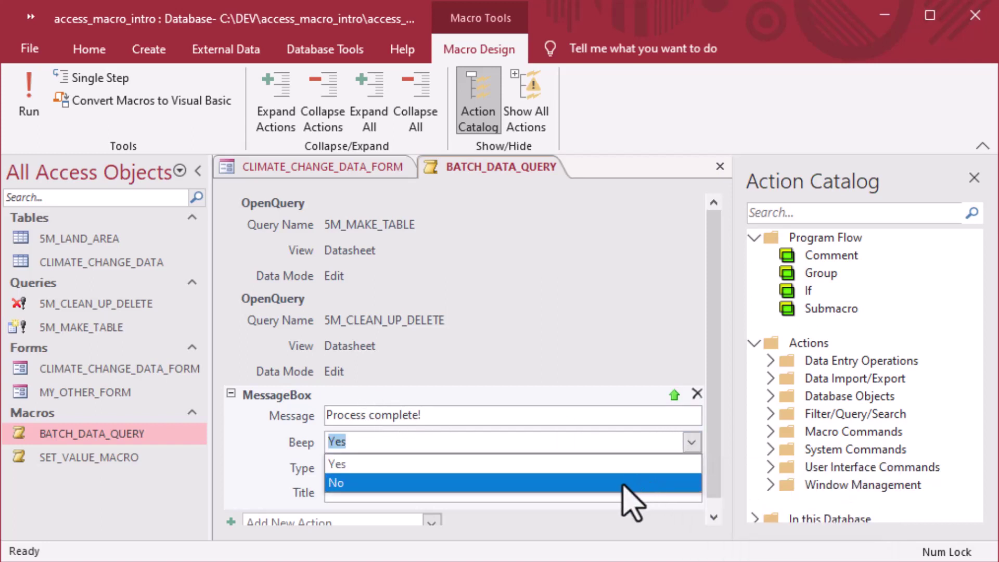
{"action": "left_click", "coordinate": [626, 482]}
{"action": "left_click", "coordinate": [691, 467]}
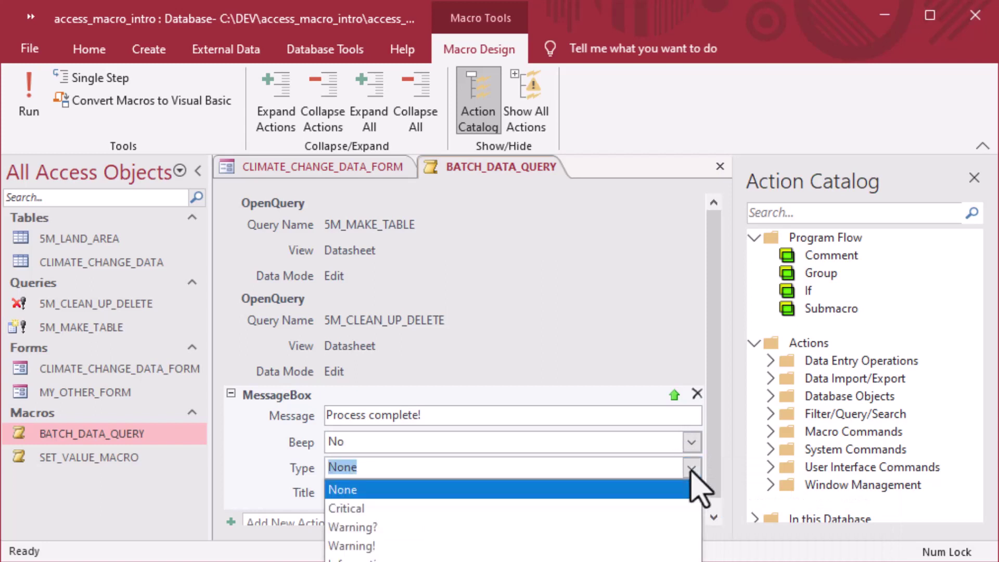
{"action": "left_click", "coordinate": [627, 559]}
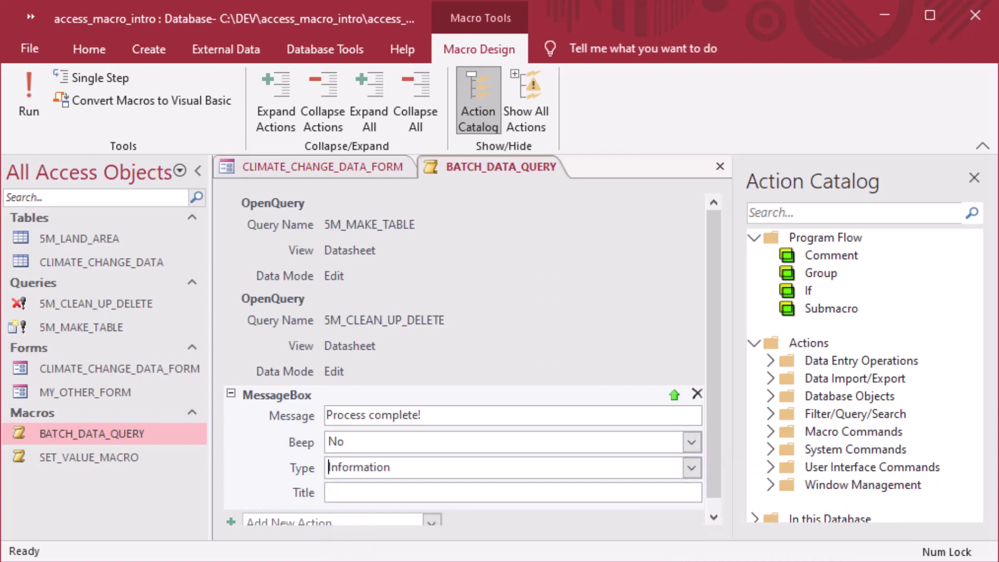
{"action": "left_click", "coordinate": [570, 493]}
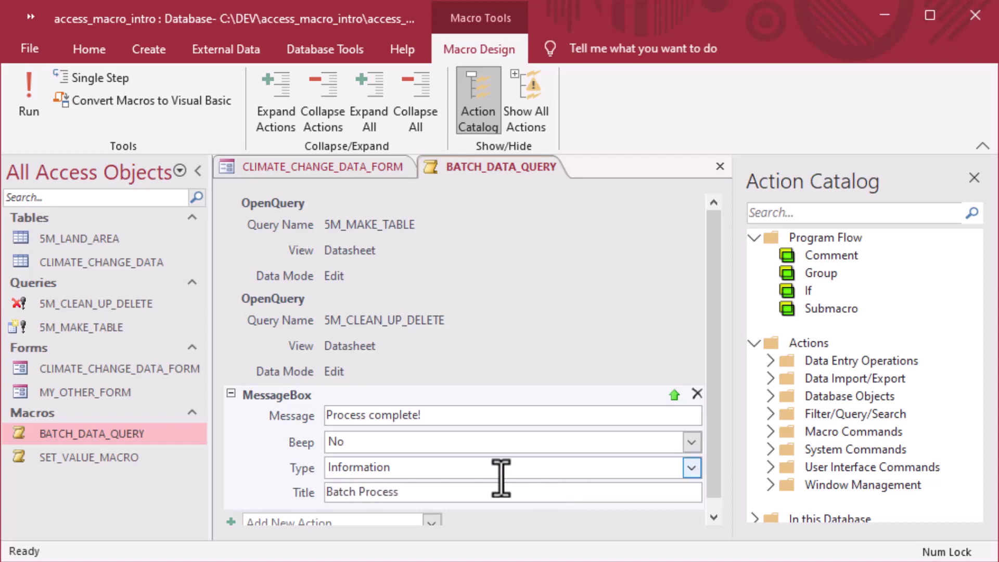
{"action": "key", "text": "Tab"}
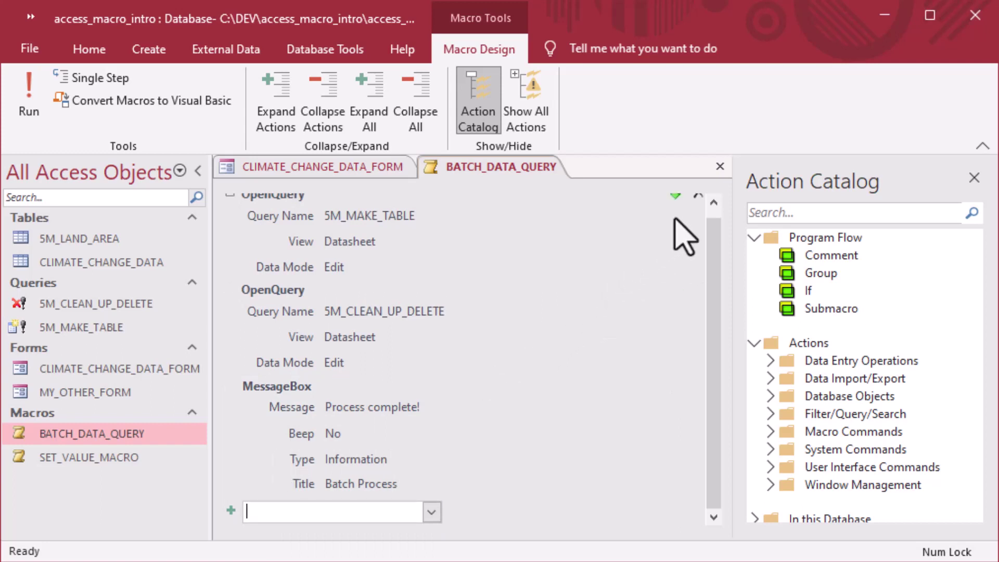
{"action": "left_click", "coordinate": [719, 166]}
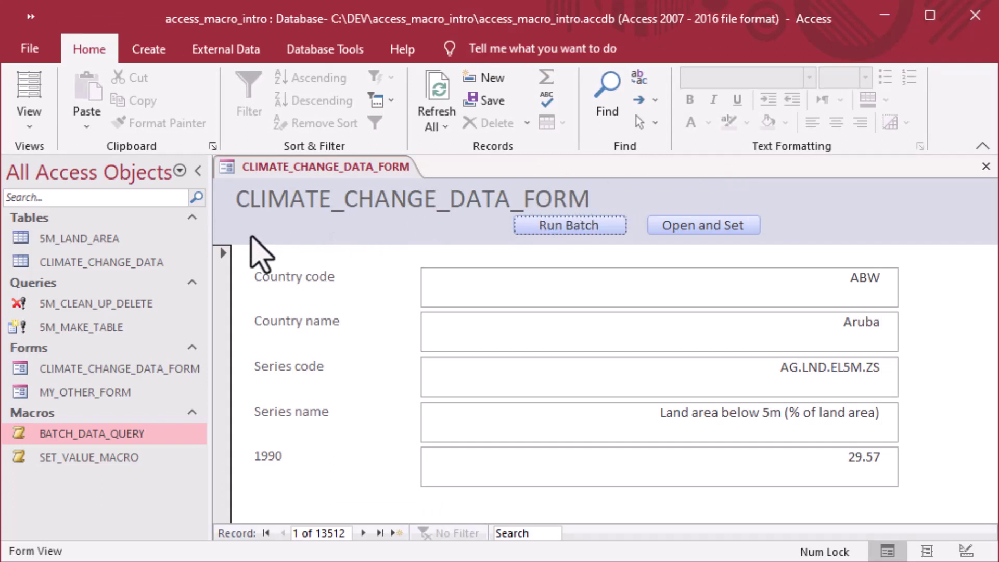
Delete the 5M_LAND_AREA table from the database
{"action": "left_click", "coordinate": [110, 244]}
{"action": "key", "text": "Delete"}
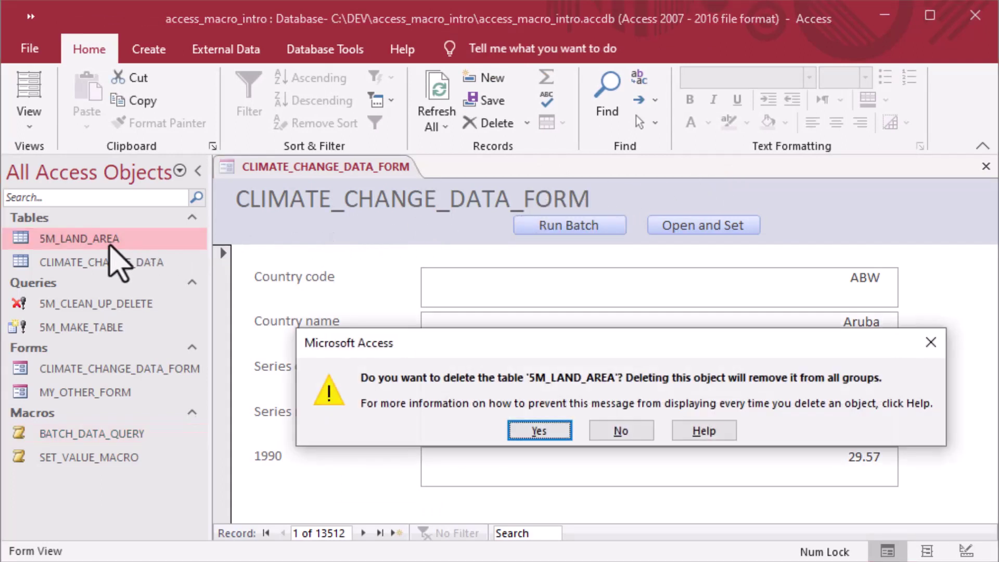
{"action": "left_click", "coordinate": [527, 424]}
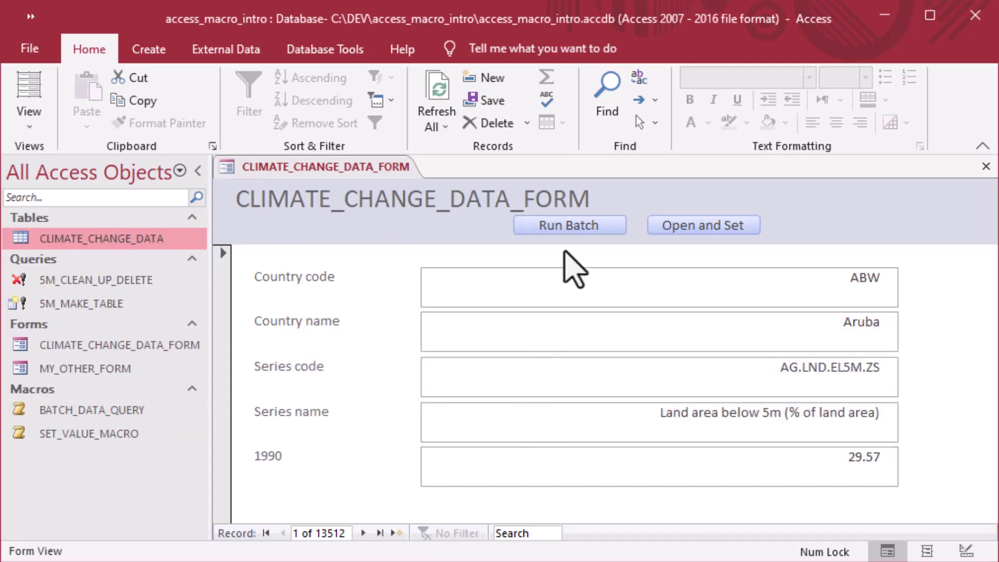
Run the batch again from the form, accepting all query confirmations and dismissing the completion message, and select the rebuilt 5M_LAND_AREA table
{"action": "left_click", "coordinate": [569, 225]}
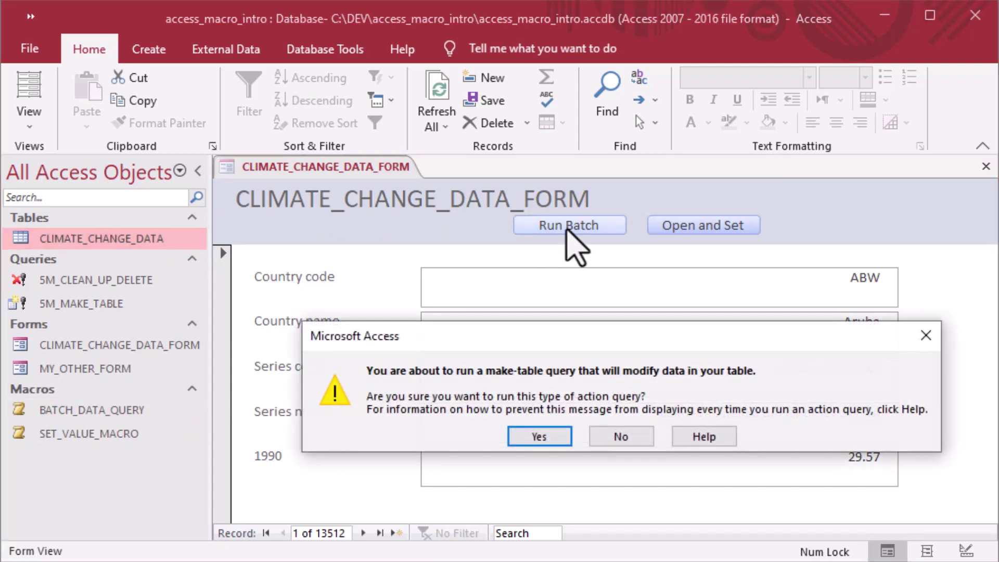
{"action": "left_click", "coordinate": [539, 436]}
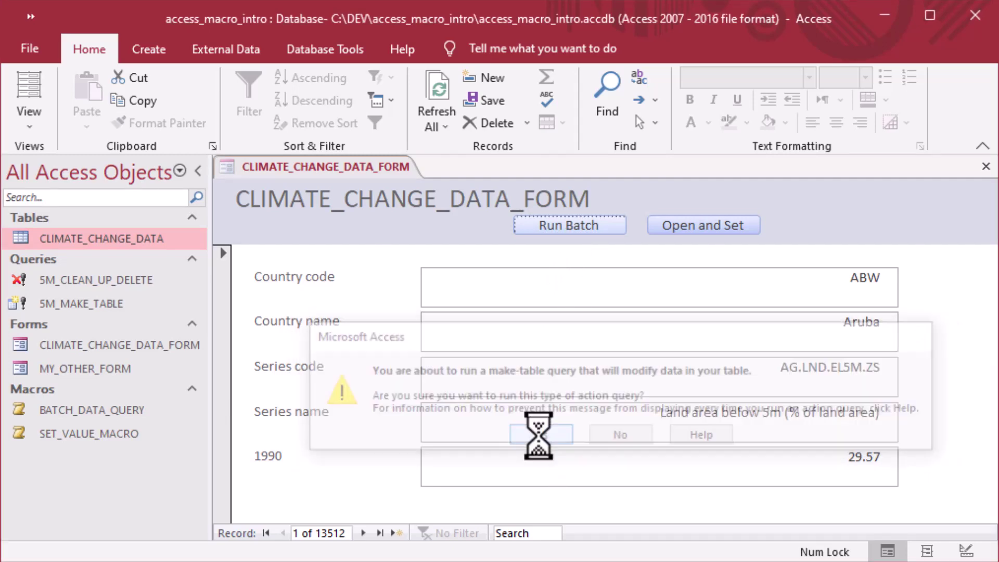
{"action": "left_click", "coordinate": [570, 435]}
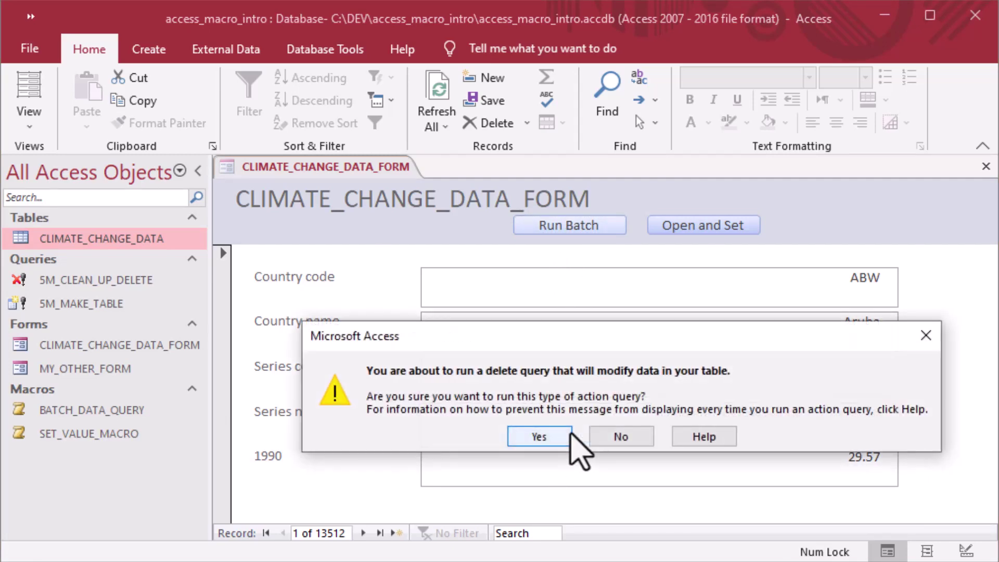
{"action": "left_click", "coordinate": [542, 436]}
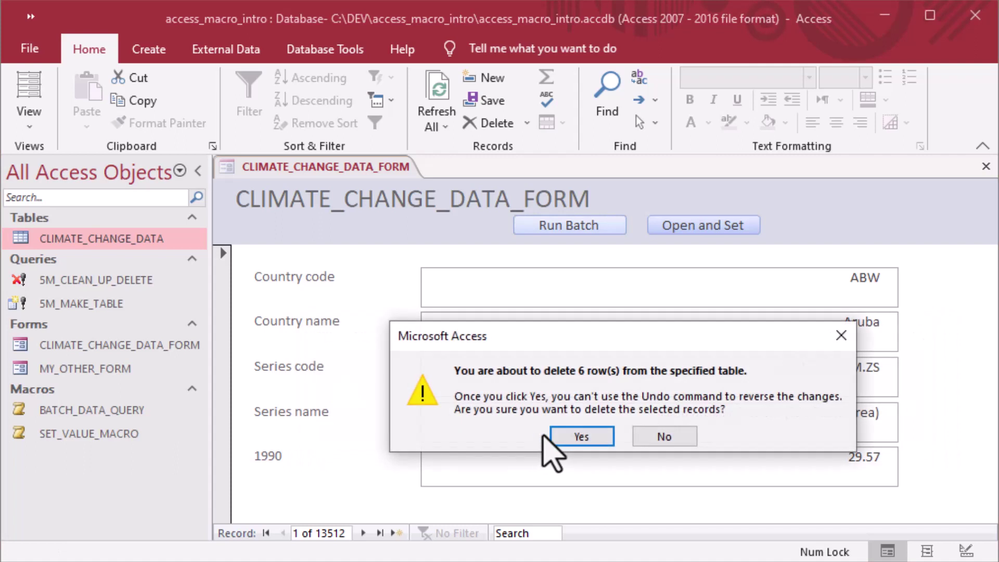
{"action": "left_click", "coordinate": [561, 435]}
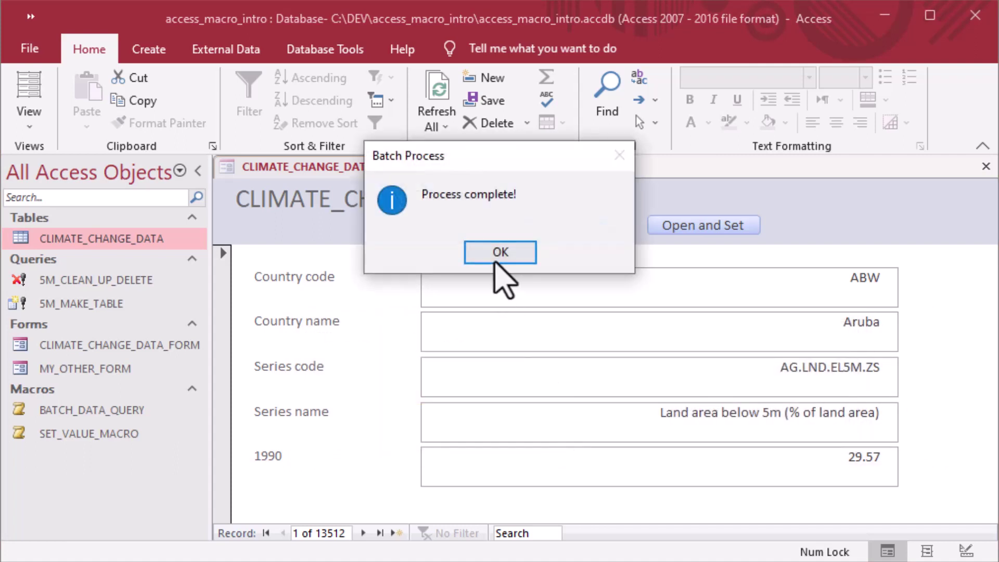
{"action": "left_click", "coordinate": [496, 260]}
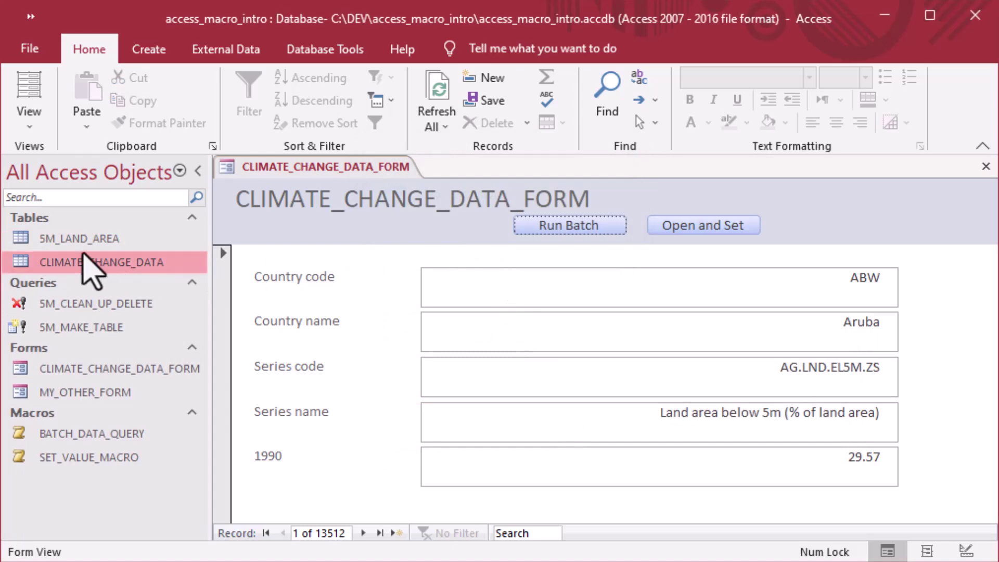
{"action": "left_click", "coordinate": [29, 240]}
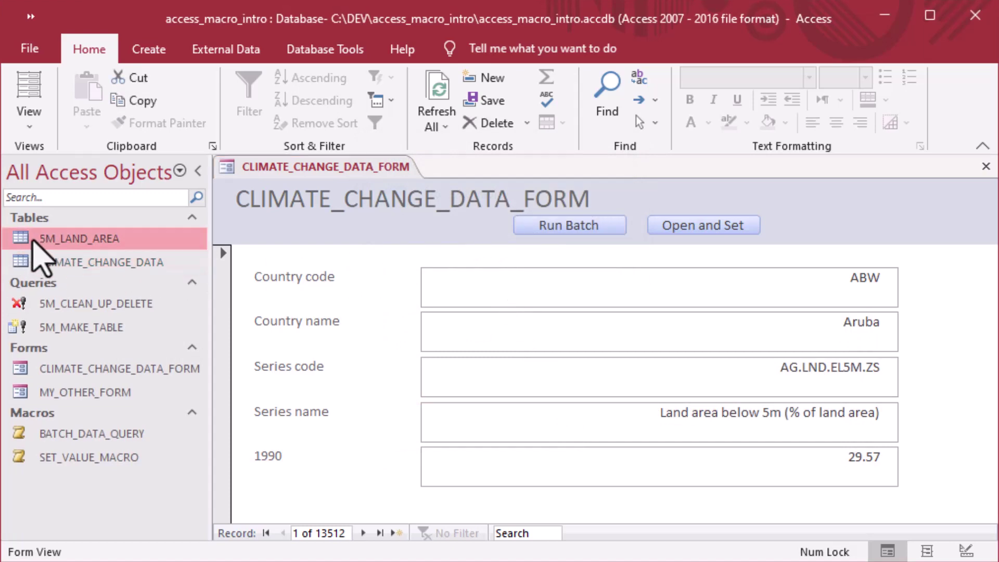
Open the rebuilt 5M_LAND_AREA table to check its records, and close it
{"action": "double_click", "coordinate": [33, 241]}
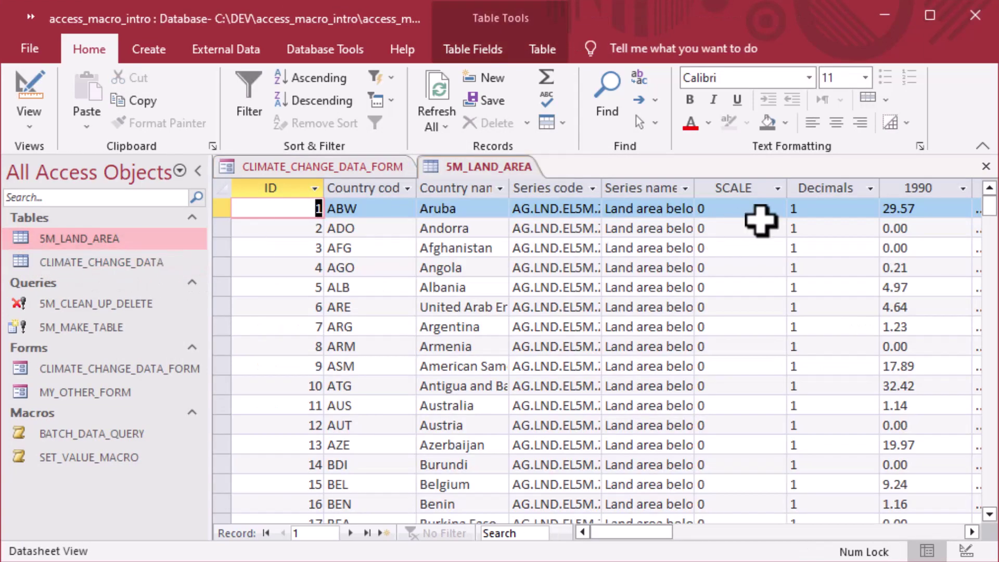
{"action": "left_click", "coordinate": [986, 167]}
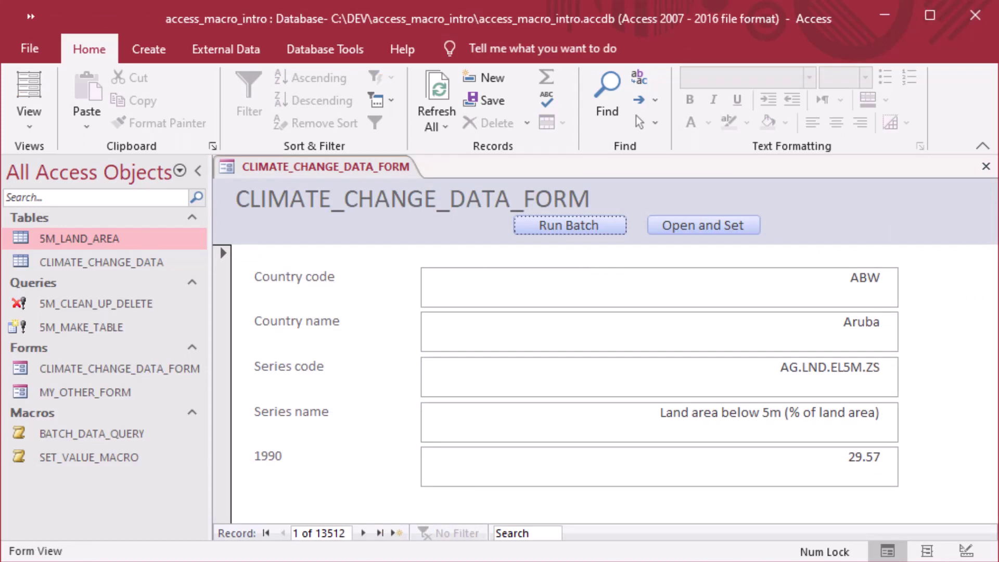
In the design of the BATCH_DATA_QUERY macro, show all actions and add a SetWarnings action with Warnings On set to No
{"action": "right_click", "coordinate": [92, 434]}
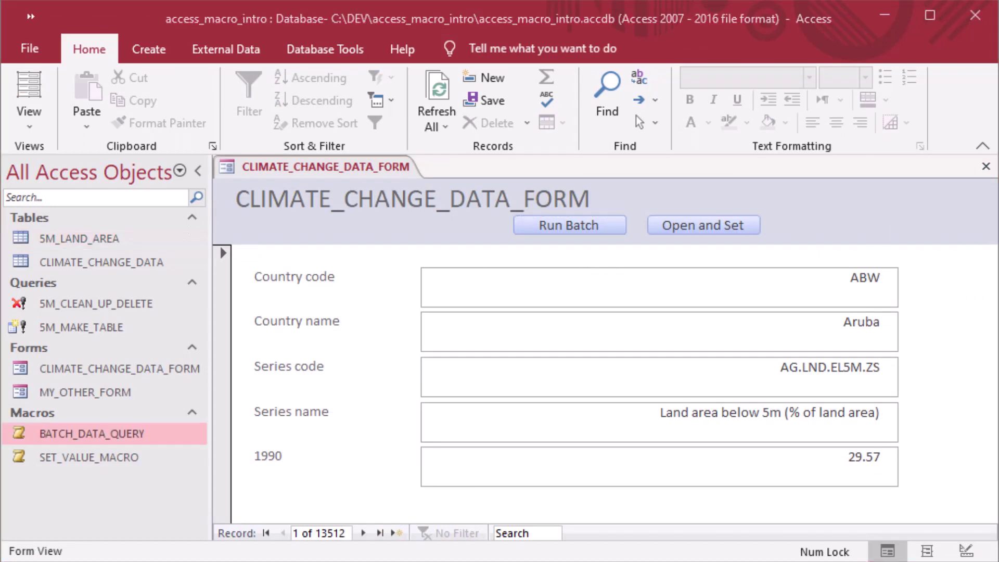
{"action": "right_click", "coordinate": [29, 433]}
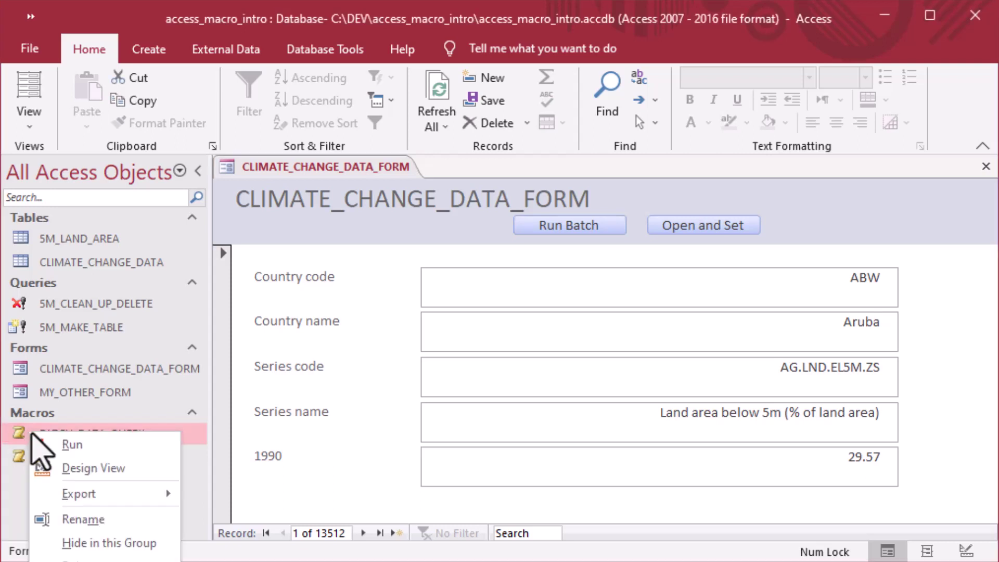
{"action": "left_click", "coordinate": [77, 469]}
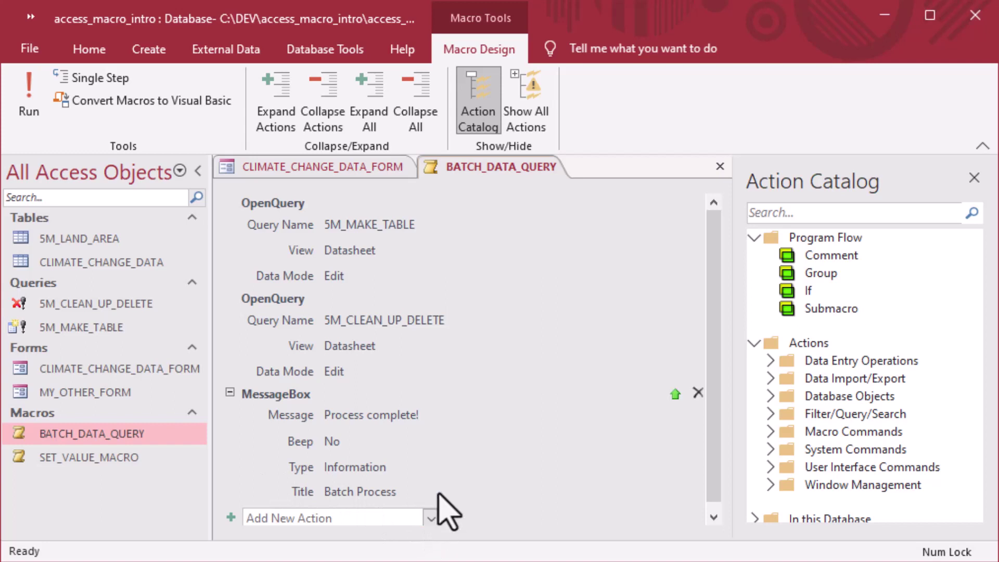
{"action": "left_click", "coordinate": [530, 104]}
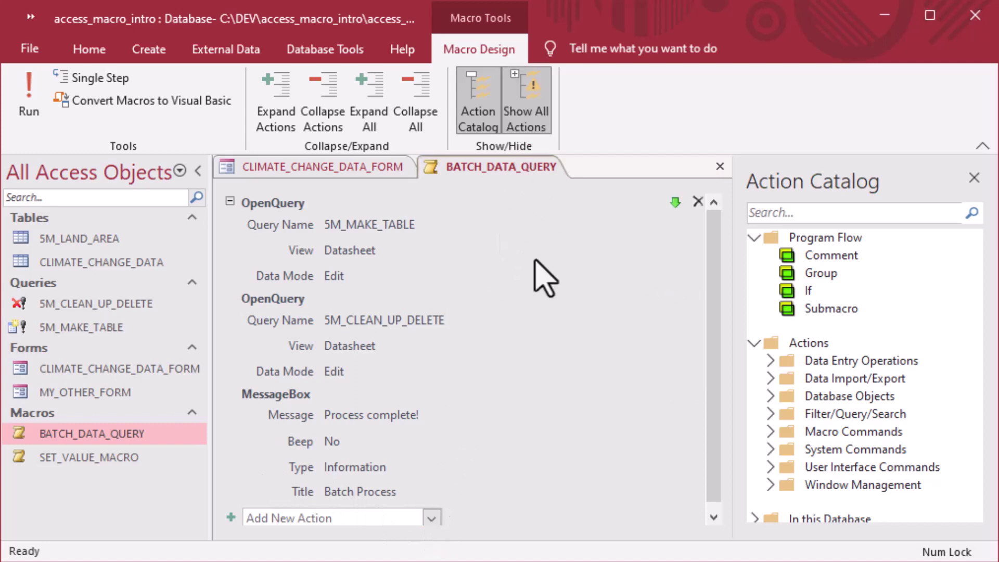
{"action": "left_click", "coordinate": [433, 522]}
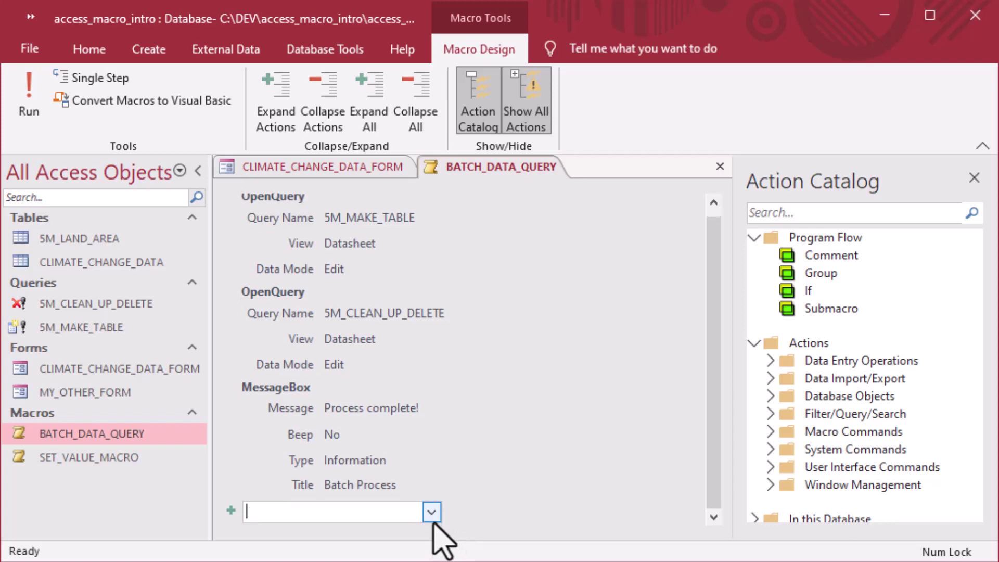
{"action": "left_click", "coordinate": [431, 513]}
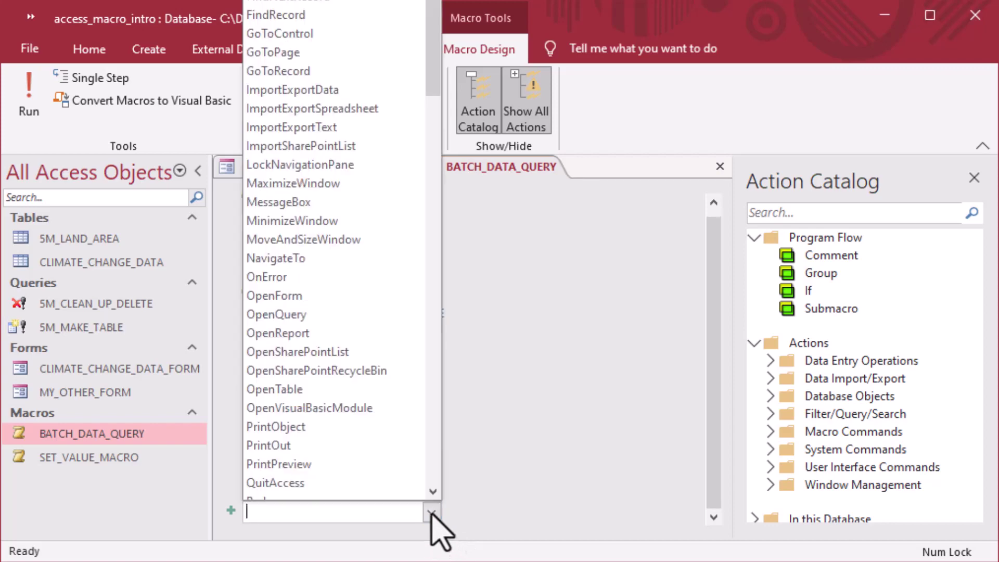
{"action": "scroll", "coordinate": [401, 435], "scroll_direction": "down", "scroll_amount": 8}
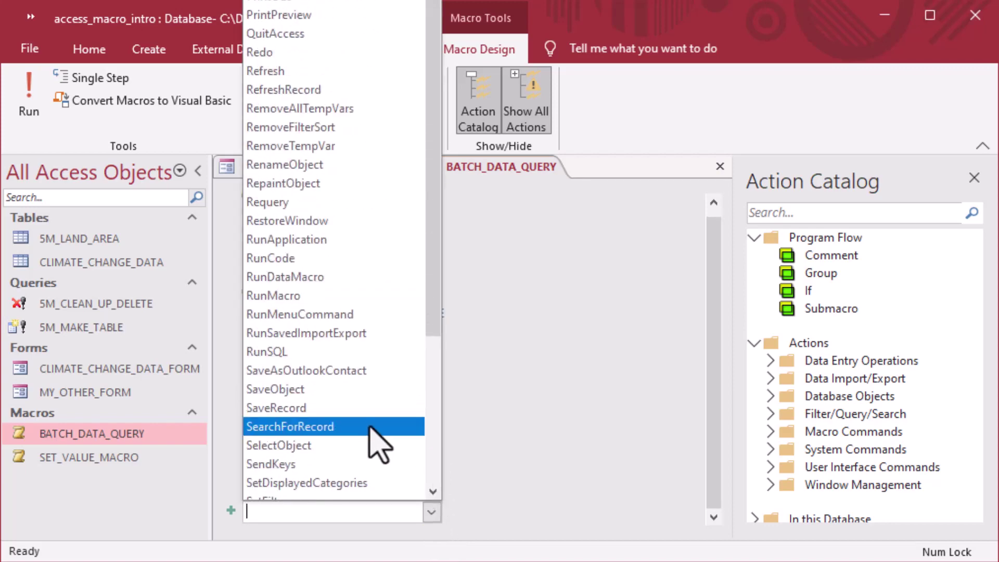
{"action": "scroll", "coordinate": [380, 442], "scroll_direction": "down", "scroll_amount": 5}
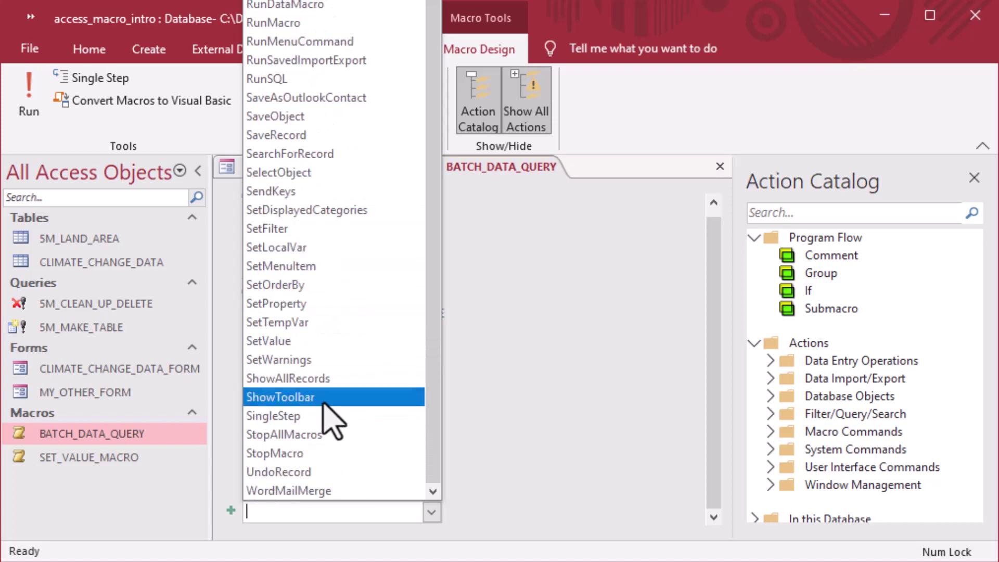
{"action": "left_click", "coordinate": [302, 366]}
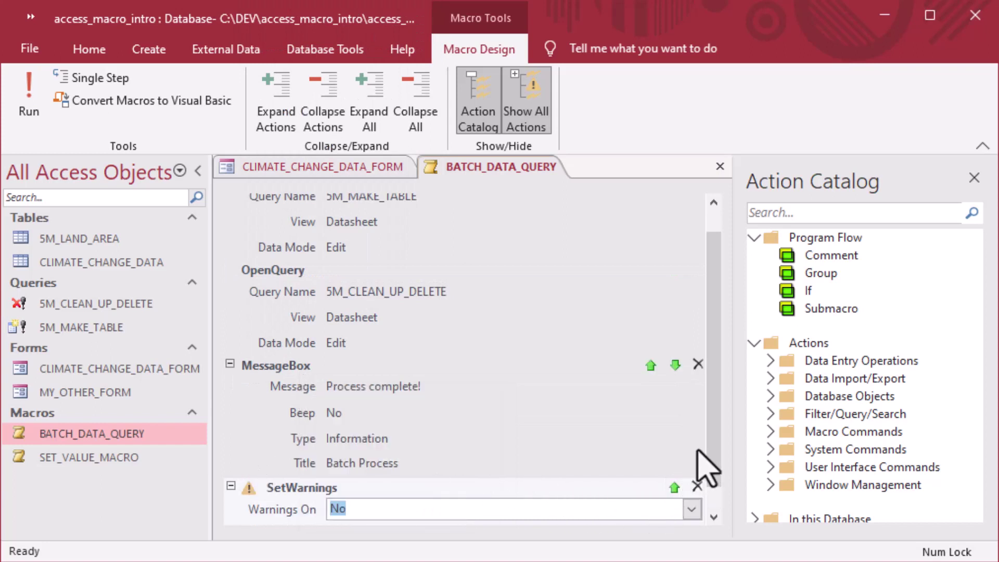
{"action": "scroll", "coordinate": [720, 517], "scroll_direction": "down", "scroll_amount": 1}
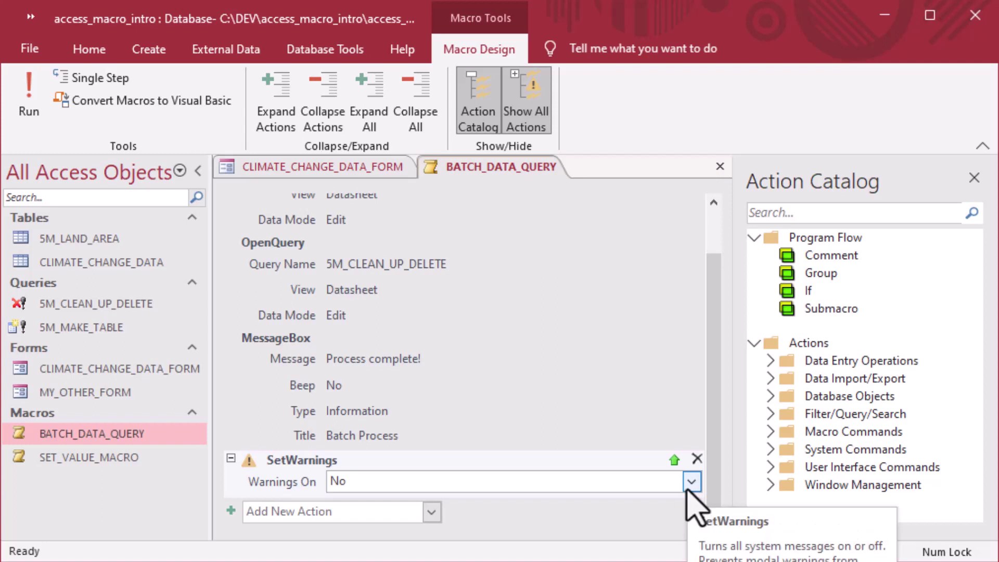
Move the SetWarnings action up to the start of the macro, before both OpenQuery actions
{"action": "left_click", "coordinate": [674, 461]}
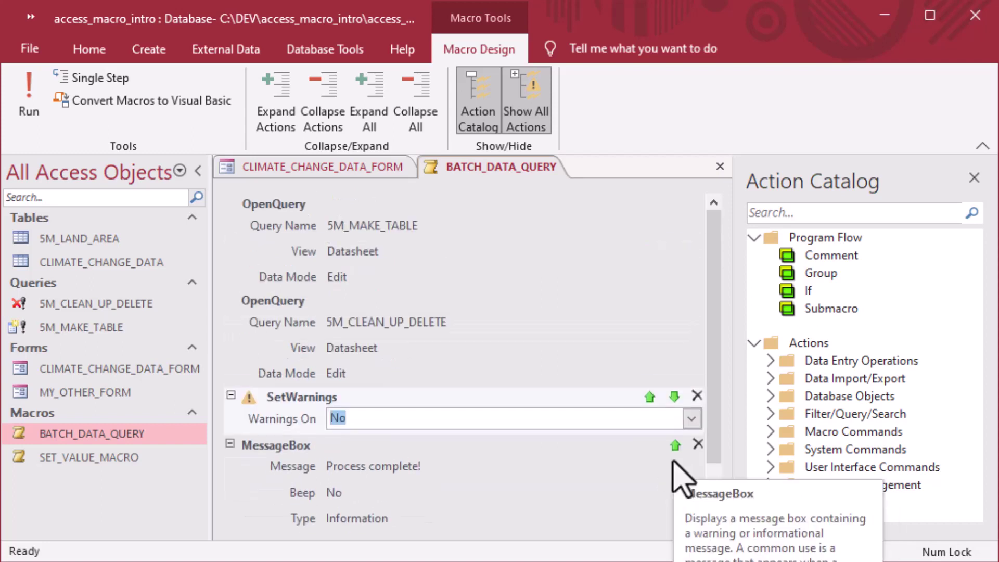
{"action": "left_click", "coordinate": [649, 396]}
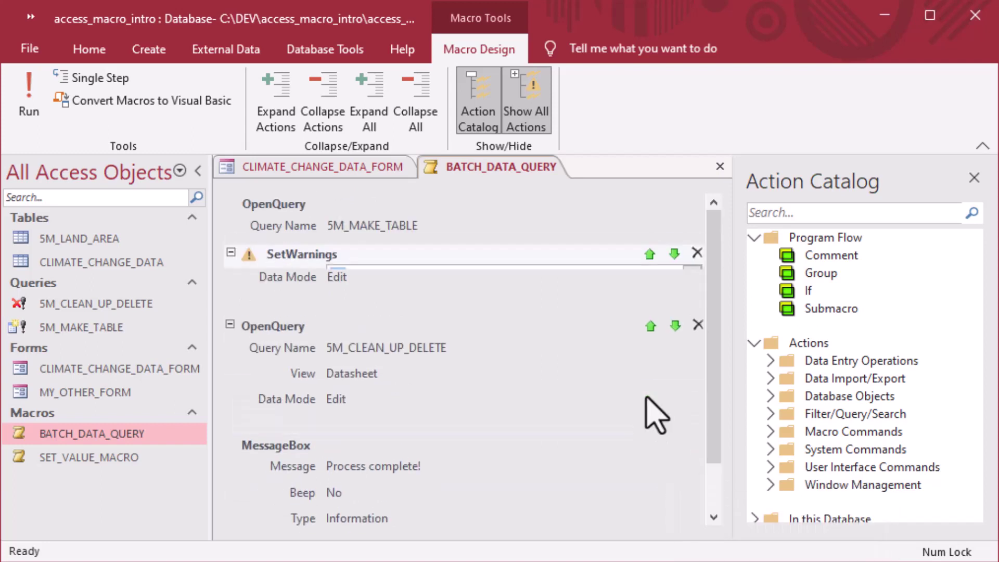
{"action": "left_click", "coordinate": [649, 302]}
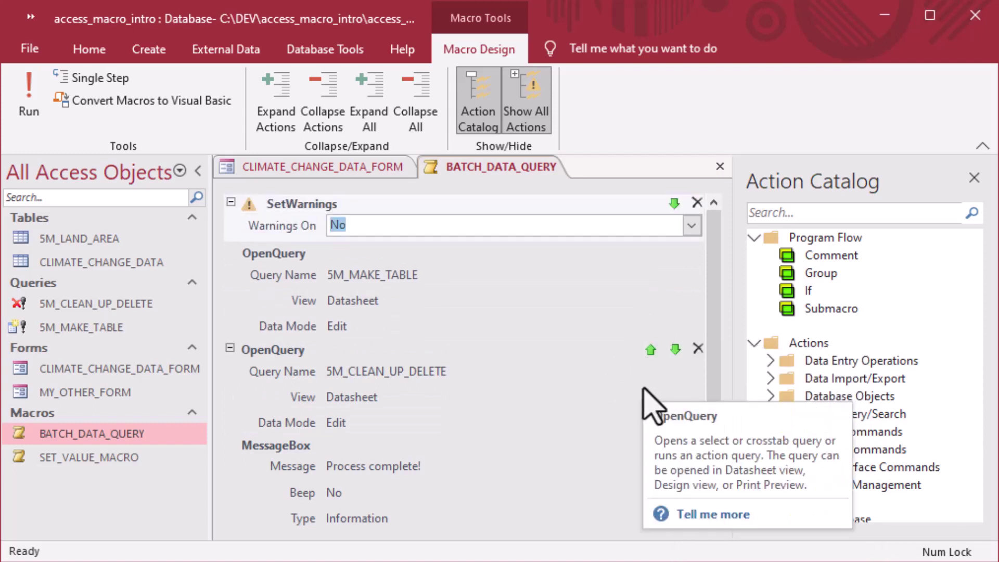
Add a second SetWarnings action after the MessageBox with Warnings On set to Yes, and close the macro
{"action": "scroll", "coordinate": [646, 395], "scroll_direction": "down", "scroll_amount": 2}
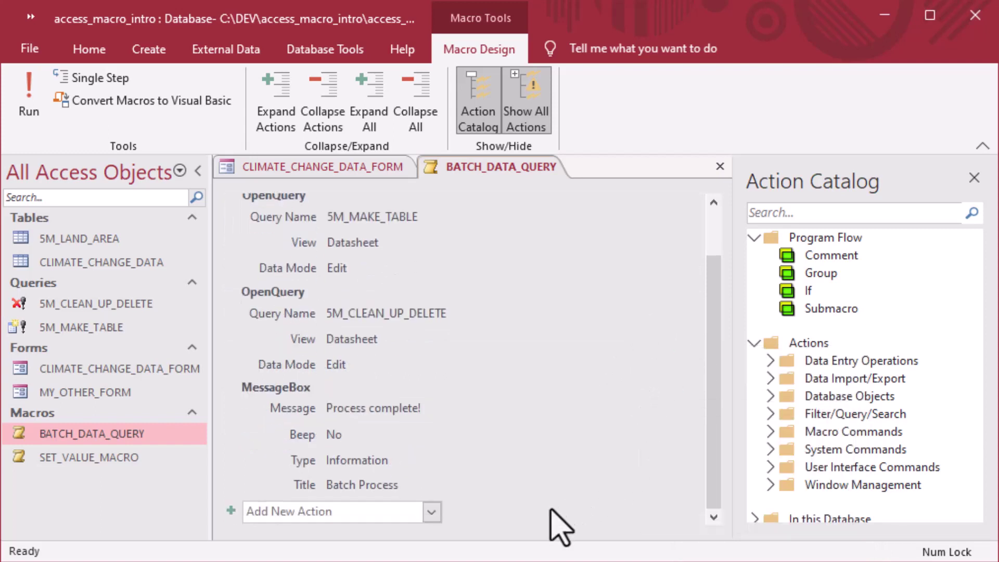
{"action": "left_click", "coordinate": [432, 514]}
{"action": "left_click", "coordinate": [431, 514]}
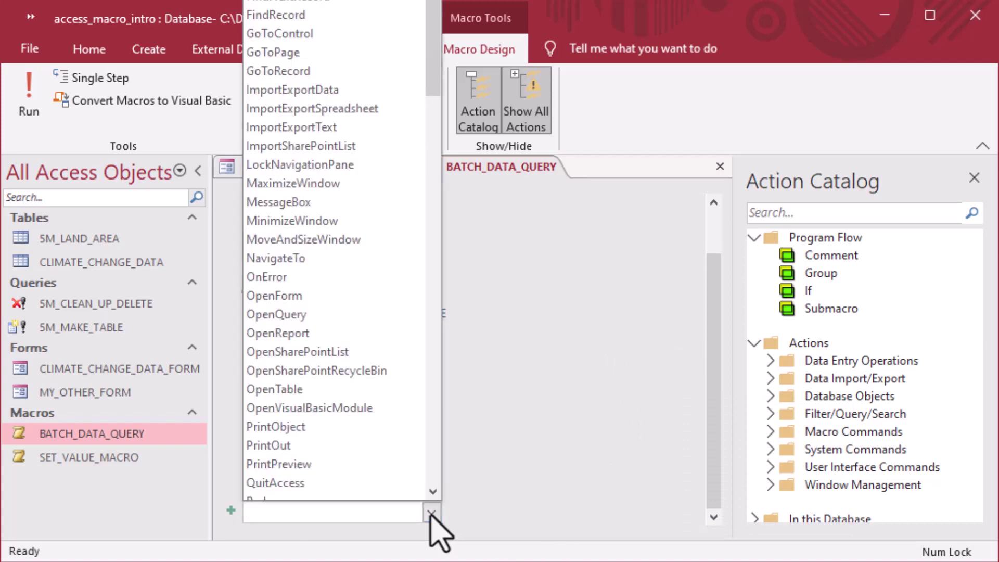
{"action": "scroll", "coordinate": [378, 453], "scroll_direction": "down", "scroll_amount": 8}
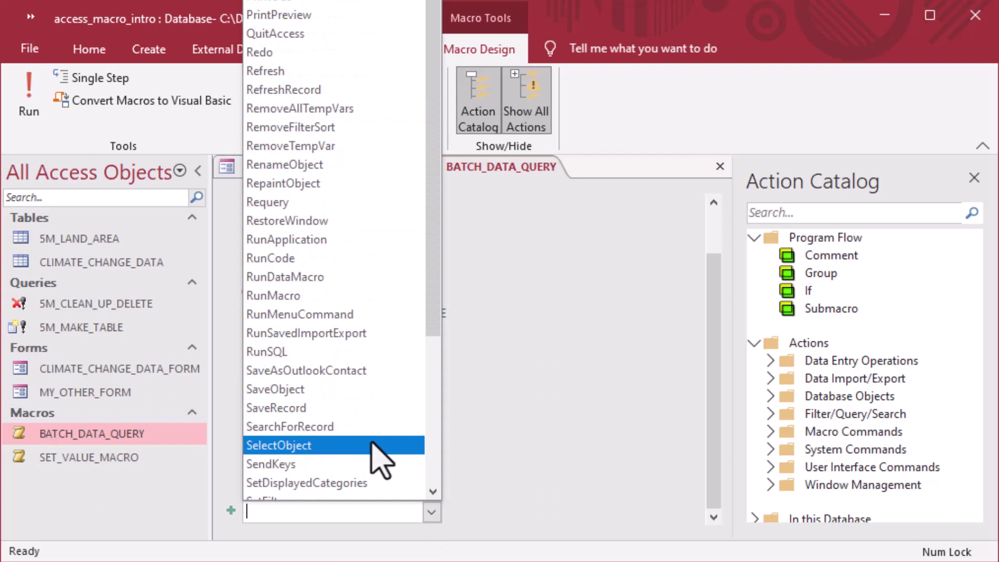
{"action": "scroll", "coordinate": [372, 444], "scroll_direction": "down", "scroll_amount": 5}
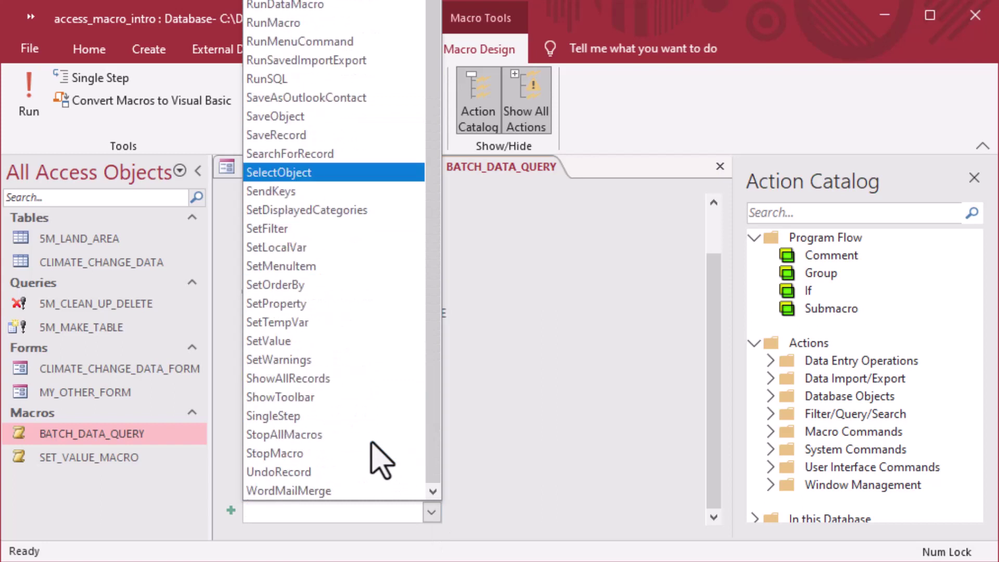
{"action": "left_click", "coordinate": [304, 365]}
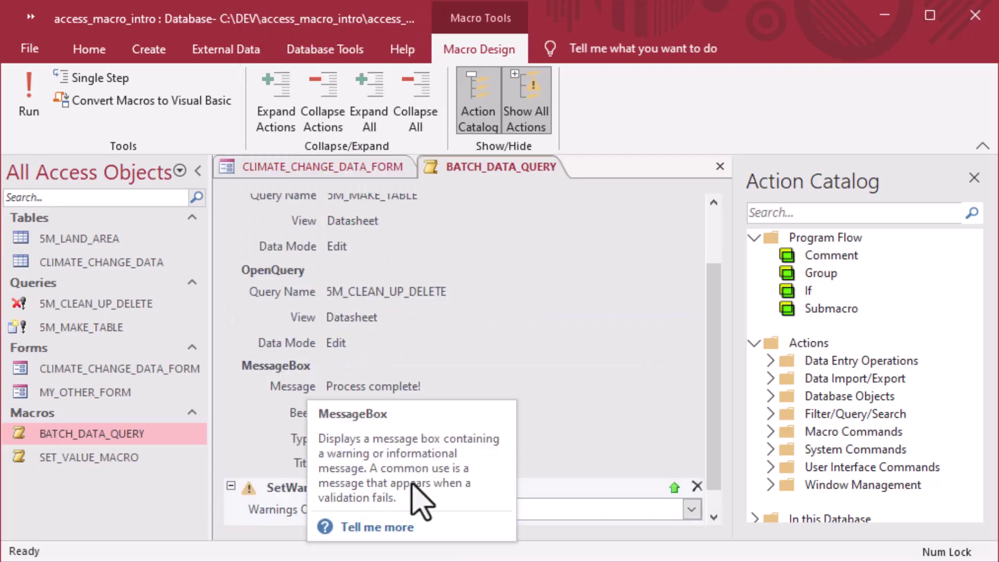
{"action": "left_click", "coordinate": [691, 509]}
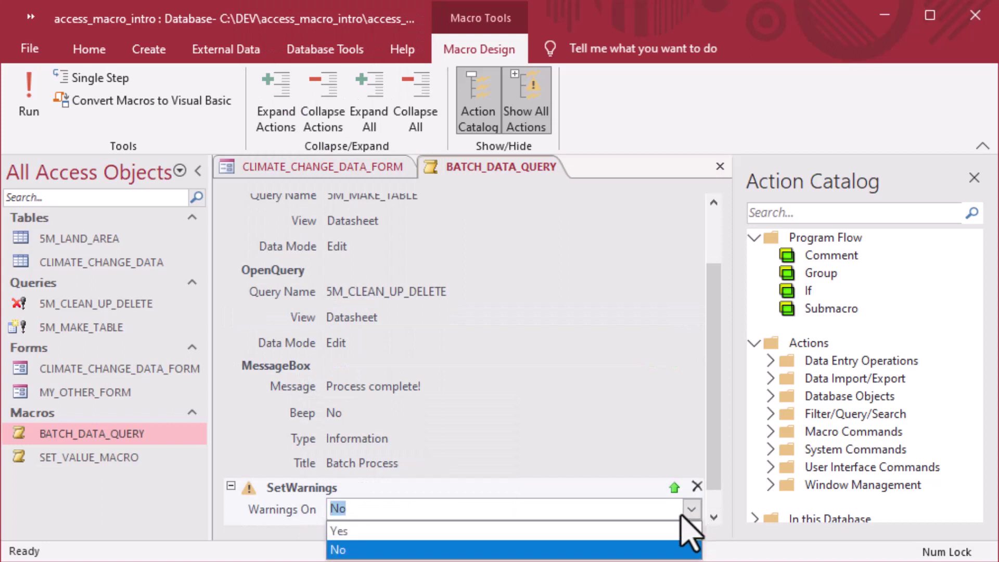
{"action": "left_click", "coordinate": [677, 531]}
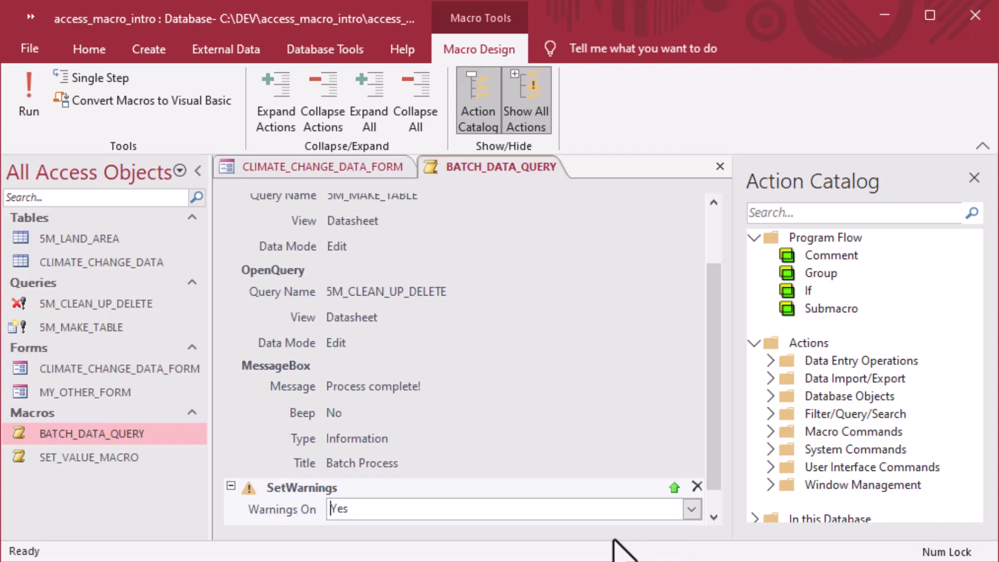
{"action": "left_click", "coordinate": [720, 168]}
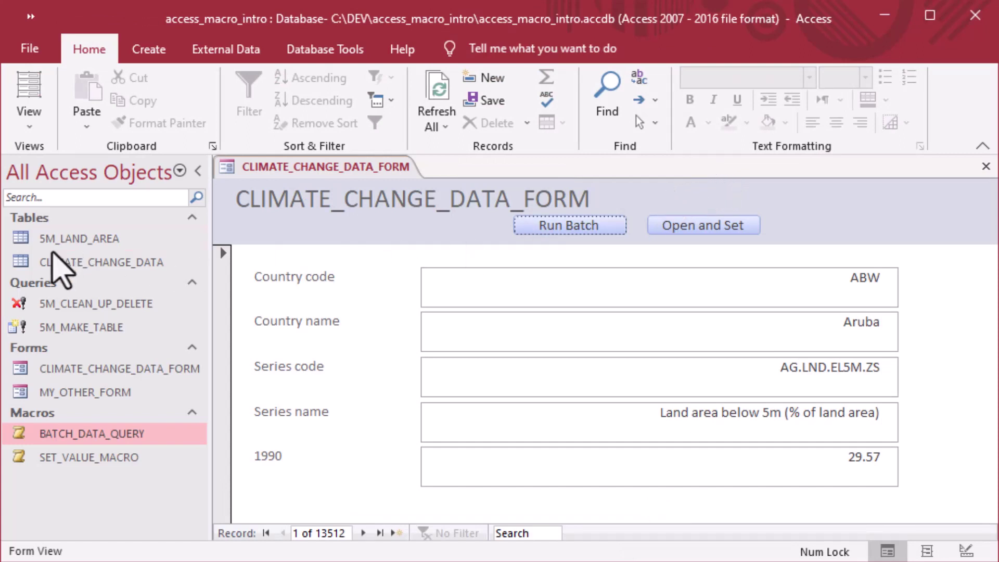
Delete the 5M_LAND_AREA table and run the batch from the form again, dismissing the completion message
{"action": "left_click", "coordinate": [30, 243]}
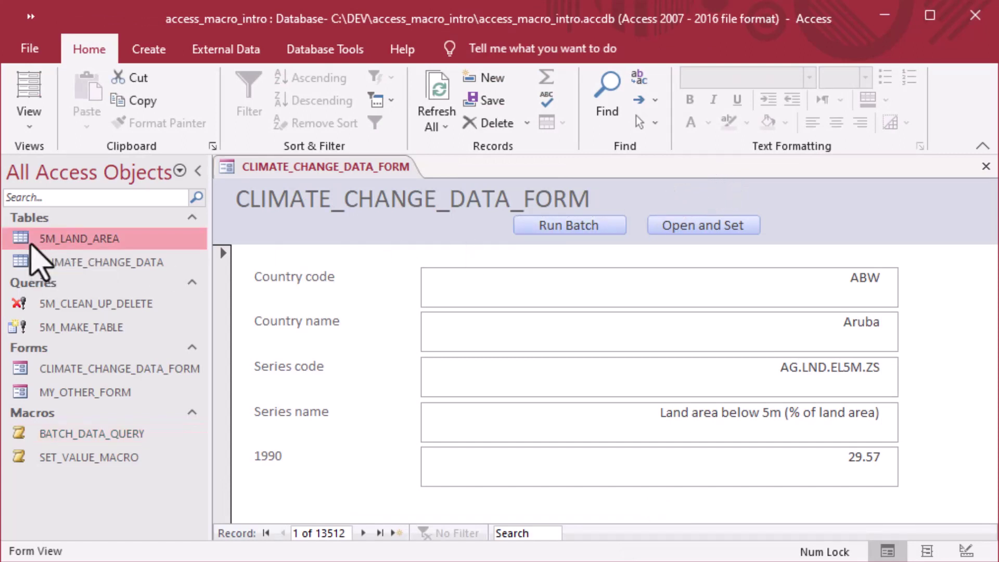
{"action": "key", "text": "Delete"}
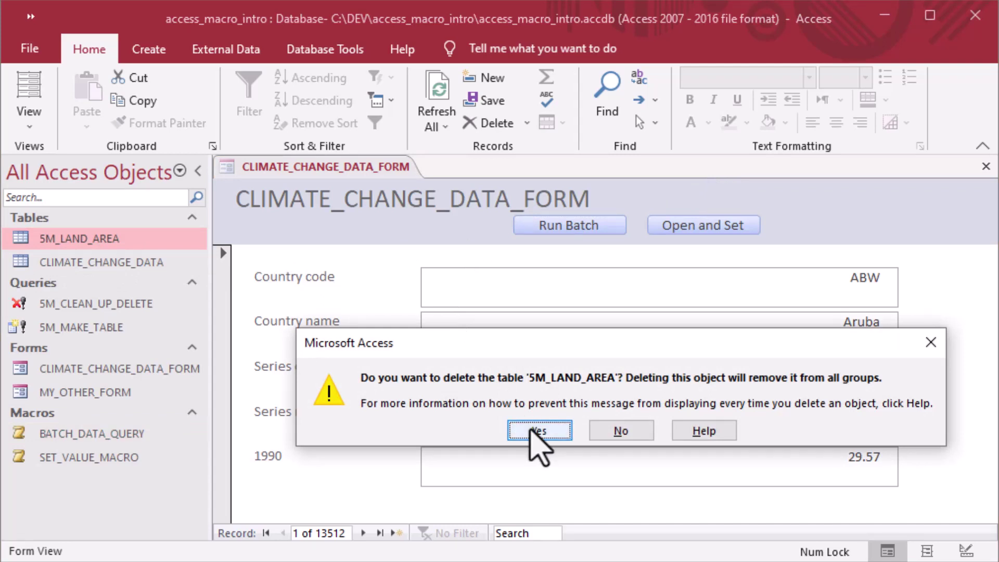
{"action": "left_click", "coordinate": [535, 431]}
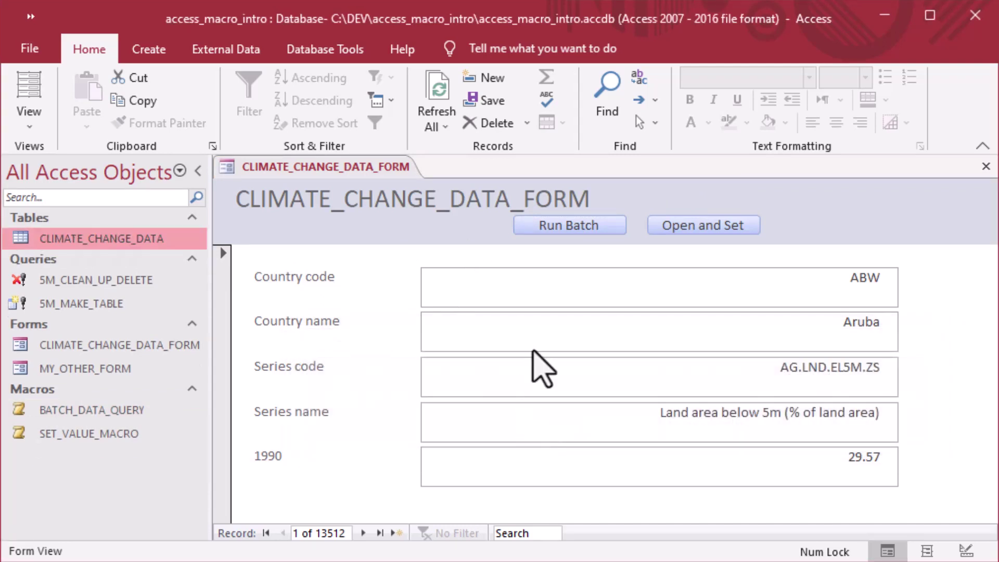
{"action": "left_click", "coordinate": [564, 227]}
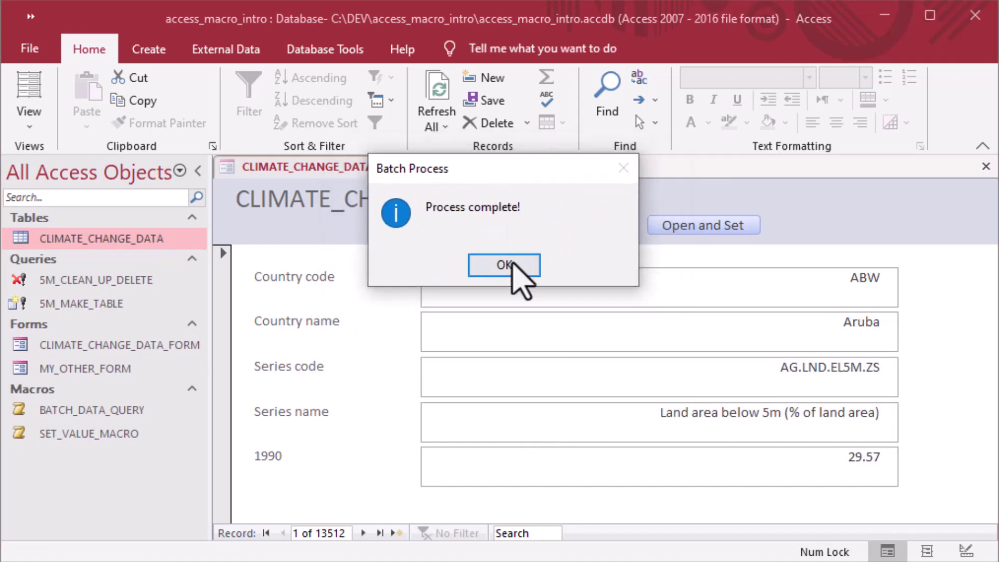
{"action": "left_click", "coordinate": [507, 256]}
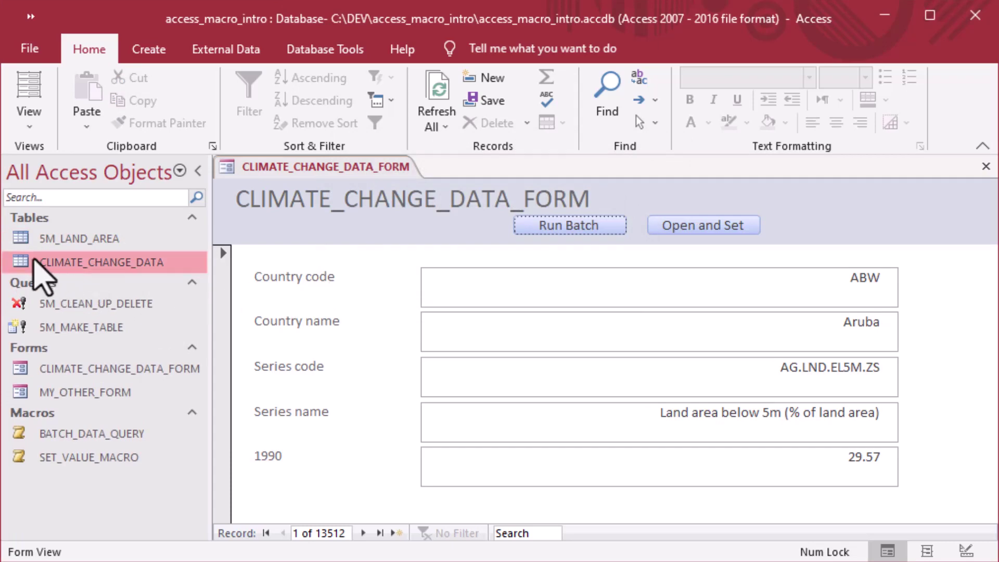
Look through the records of the recreated 5M_LAND_AREA table, and close the table and CLIMATE_CHANGE_DATA_FORM
{"action": "double_click", "coordinate": [17, 240]}
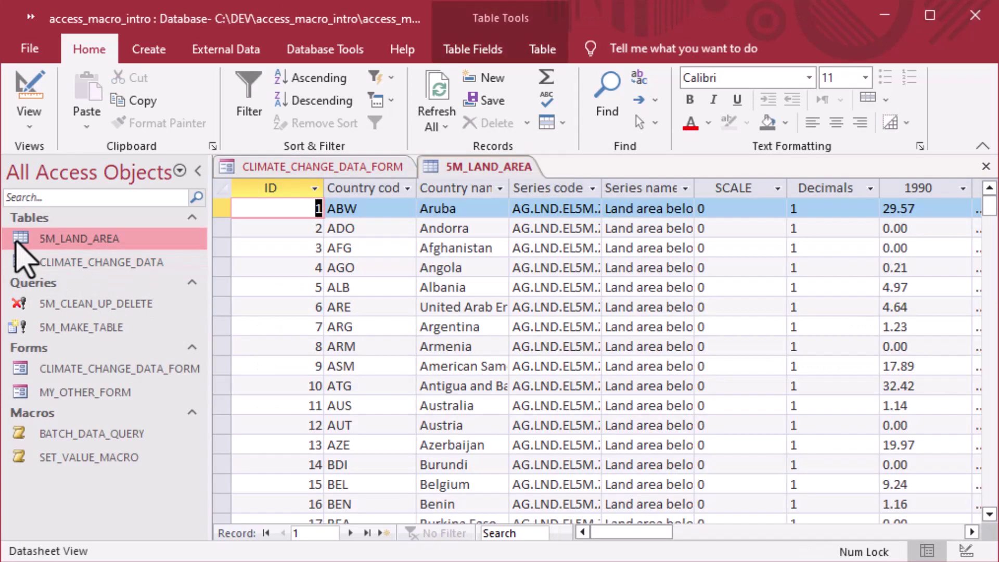
{"action": "scroll", "coordinate": [522, 334], "scroll_direction": "down", "scroll_amount": 8}
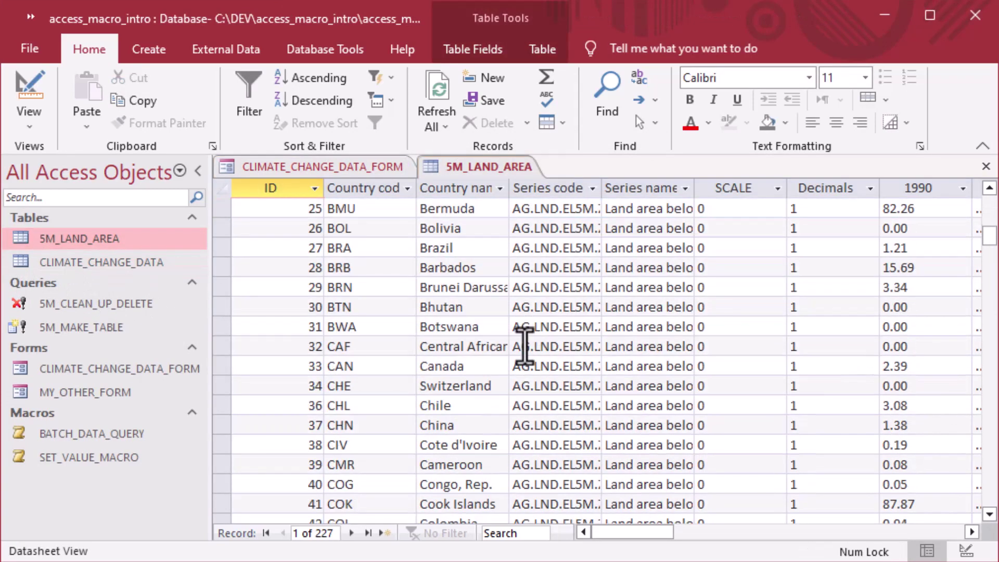
{"action": "scroll", "coordinate": [525, 346], "scroll_direction": "down", "scroll_amount": 18}
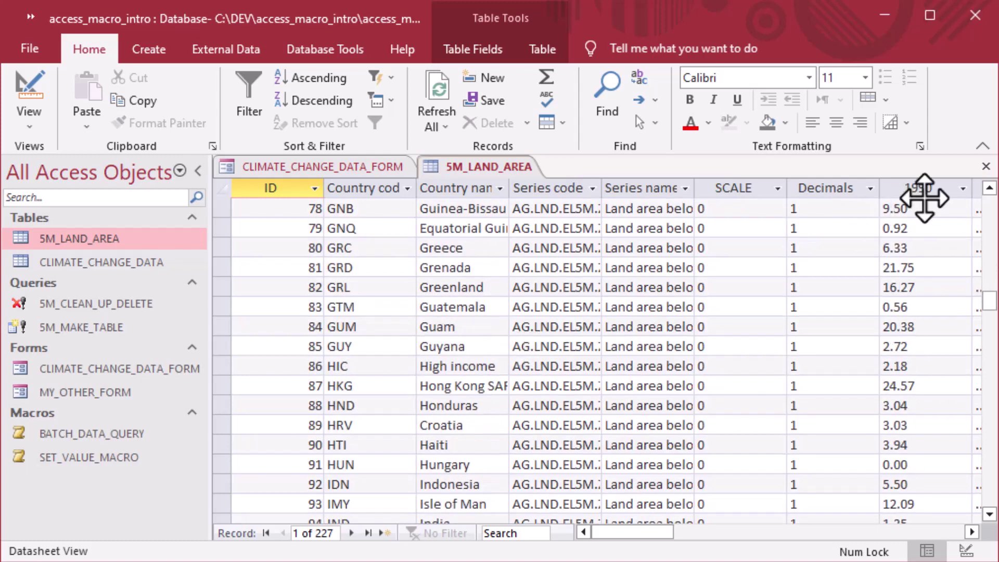
{"action": "left_click", "coordinate": [985, 167]}
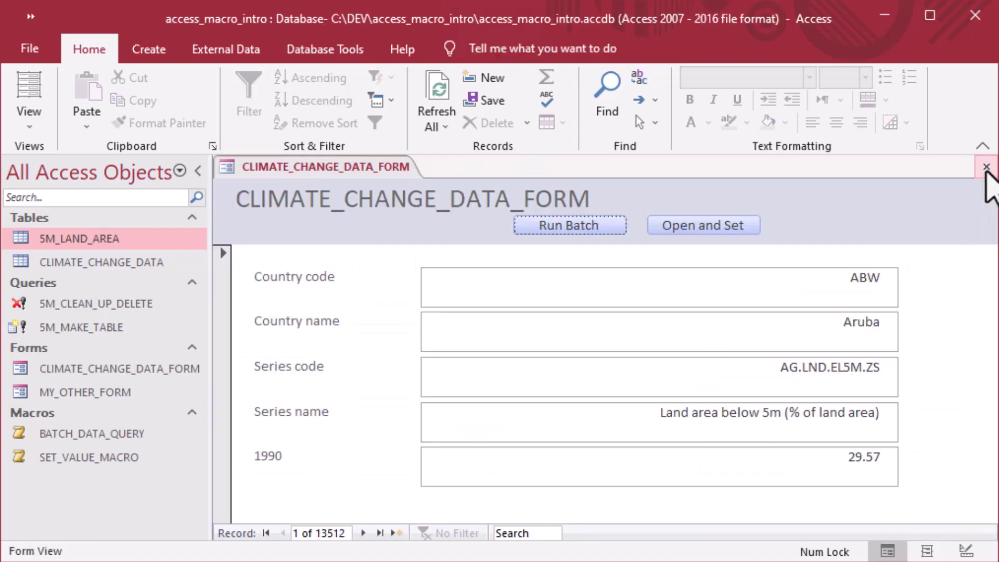
{"action": "left_click", "coordinate": [986, 168]}
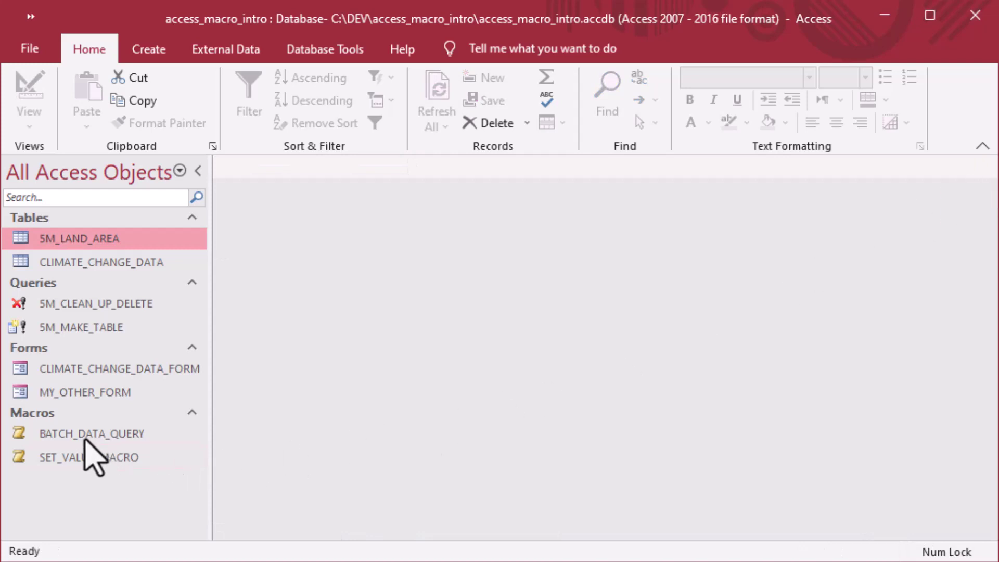
{"action": "left_click", "coordinate": [86, 440]}
{"action": "left_click", "coordinate": [84, 460]}
{"action": "left_click", "coordinate": [85, 441]}
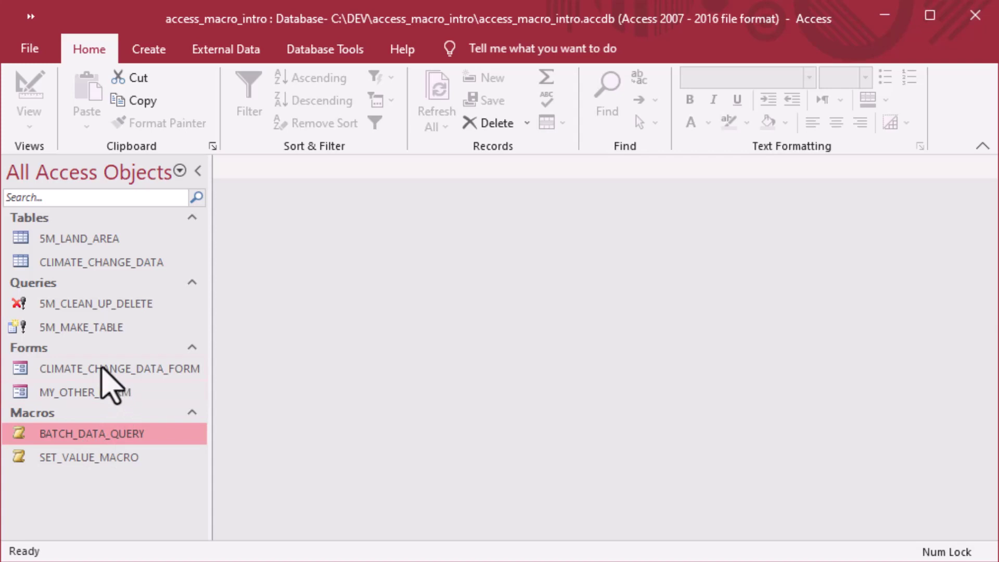
{"action": "left_click", "coordinate": [100, 367]}
{"action": "left_click", "coordinate": [103, 312]}
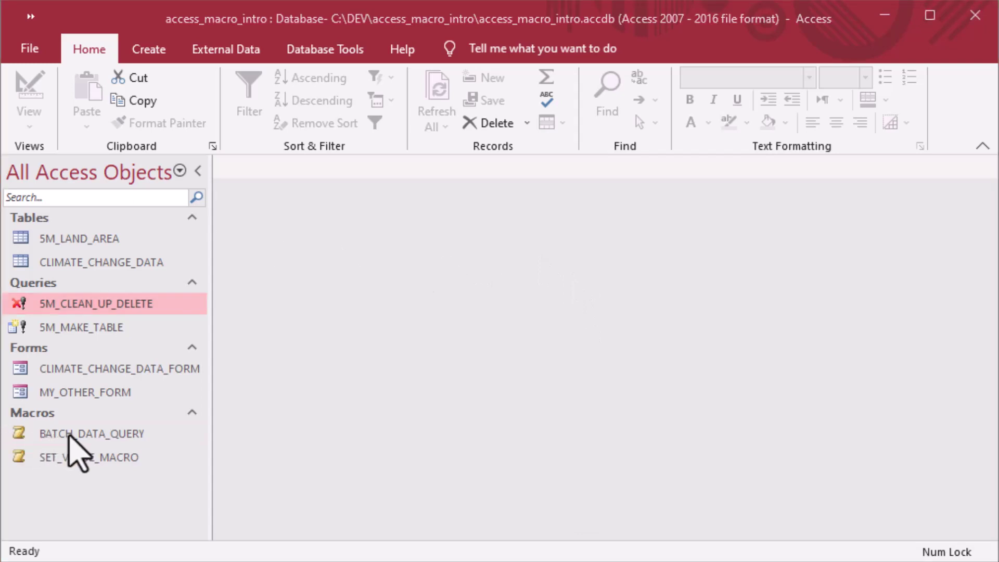
Open the BATCH_DATA_QUERY macro in Design View and add a RunMenuCommand action after the last SetWarnings action
{"action": "right_click", "coordinate": [91, 434]}
{"action": "left_click", "coordinate": [154, 467]}
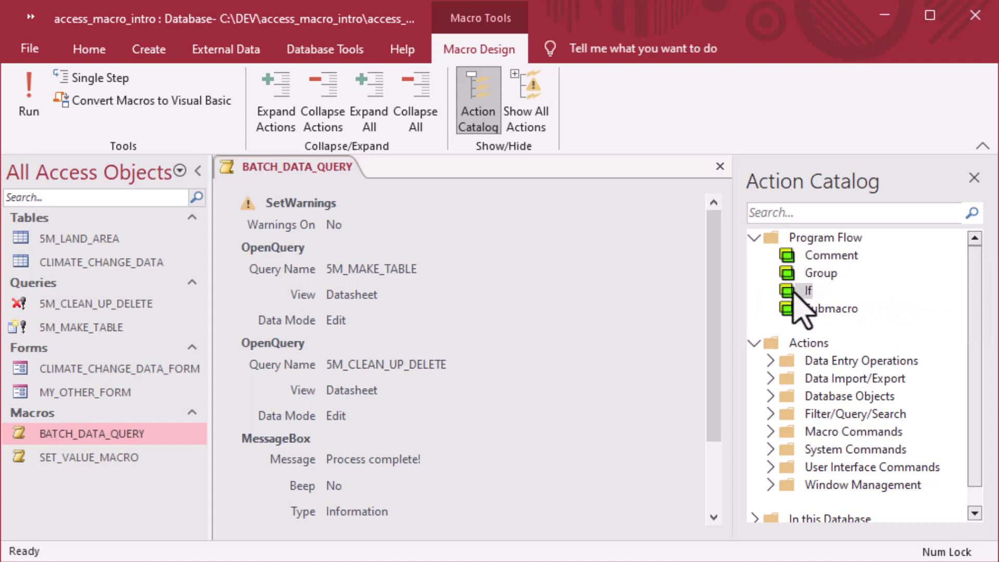
{"action": "scroll", "coordinate": [793, 344], "scroll_direction": "down", "scroll_amount": 1}
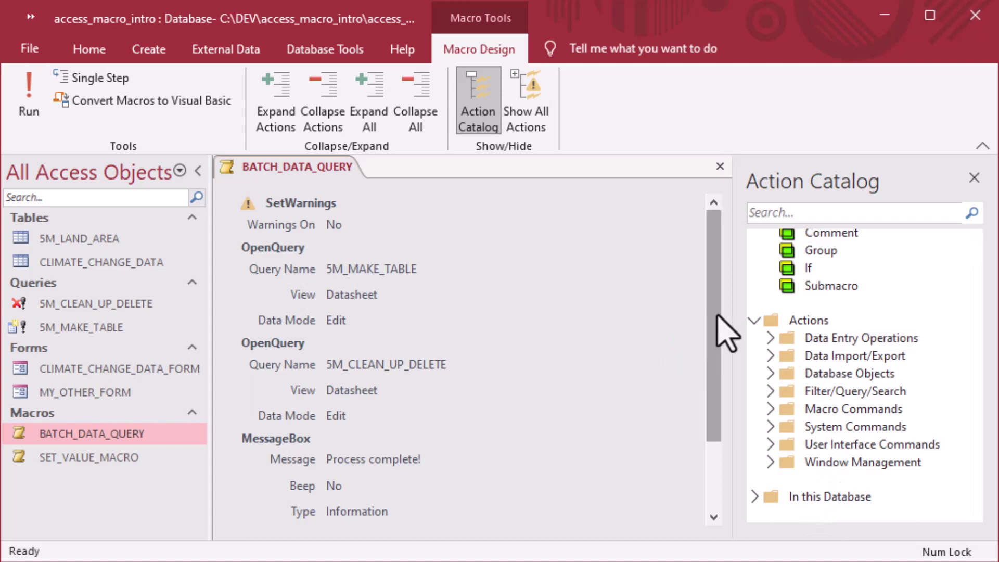
{"action": "left_click_drag", "start_coordinate": [717, 318], "coordinate": [720, 445]}
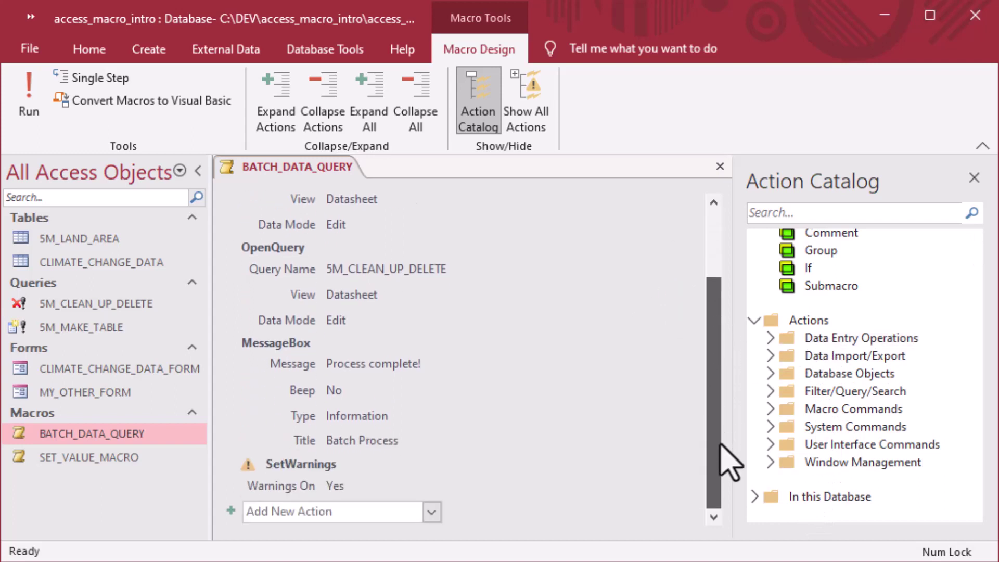
{"action": "left_click", "coordinate": [431, 512]}
{"action": "left_click_drag", "start_coordinate": [439, 234], "coordinate": [439, 490]}
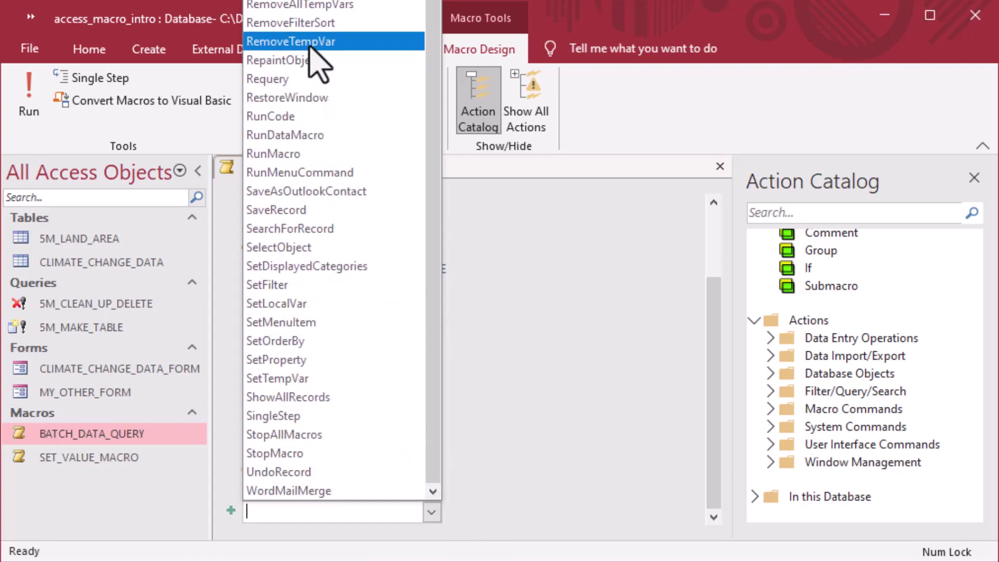
{"action": "left_click", "coordinate": [290, 174]}
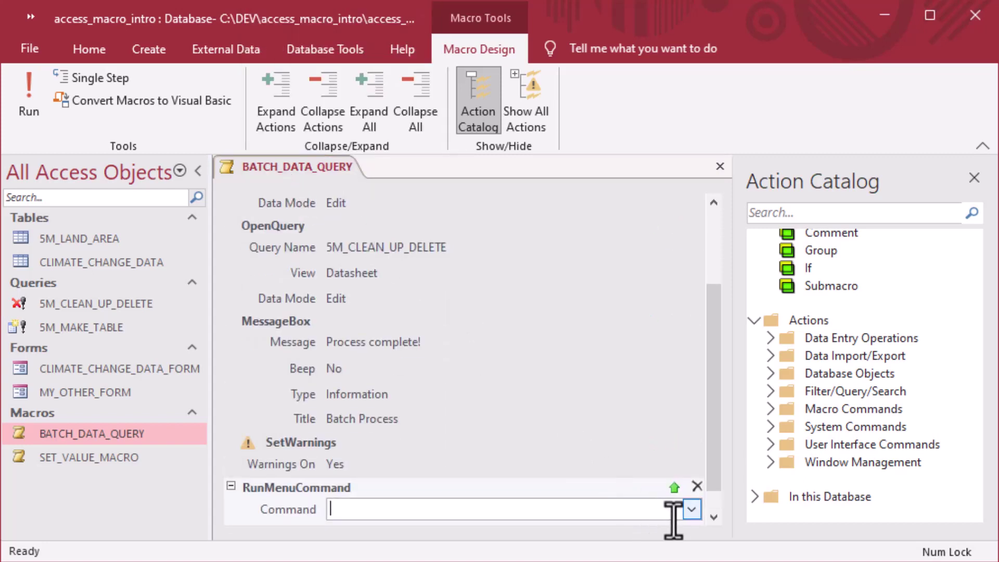
Browse the commands available for the RunMenuCommand action, and close the macro without saving the changes
{"action": "left_click", "coordinate": [691, 510]}
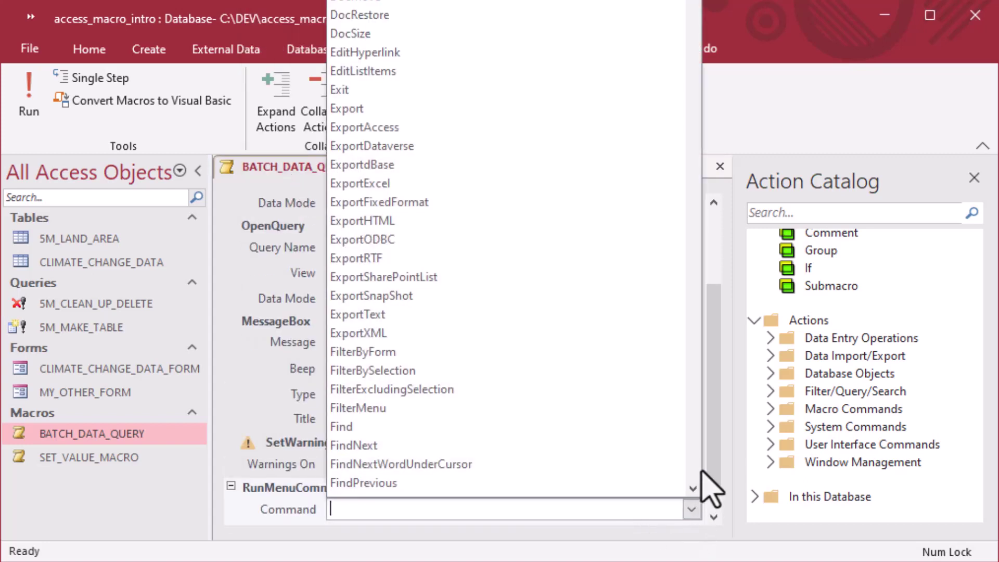
{"action": "left_click_drag", "start_coordinate": [693, 1], "coordinate": [639, 58]}
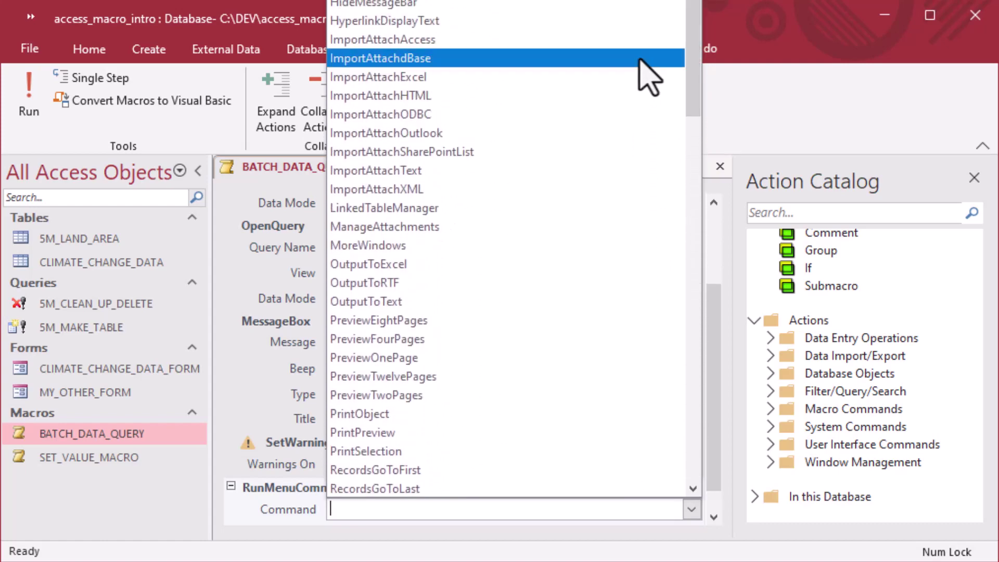
{"action": "left_click", "coordinate": [692, 517]}
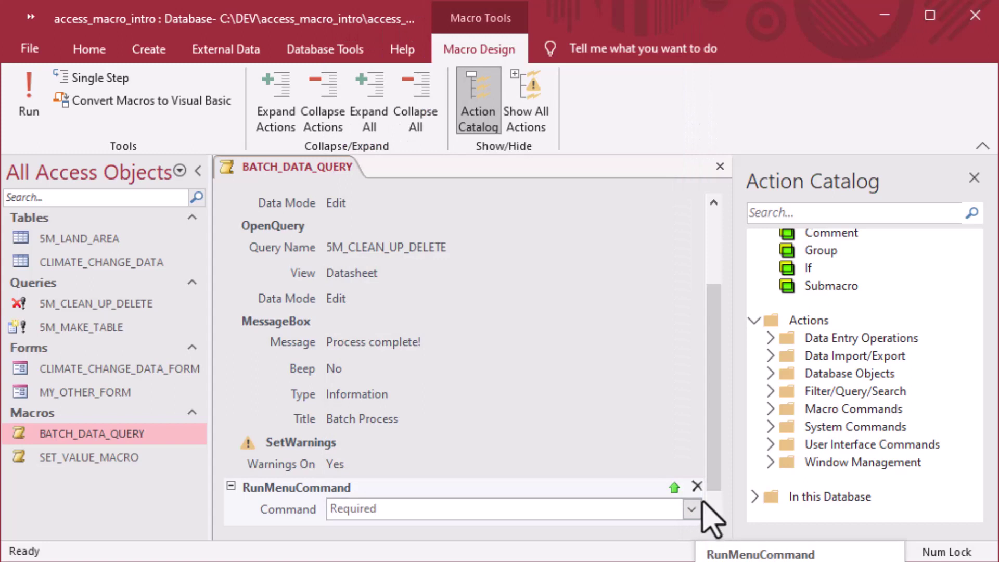
{"action": "left_click", "coordinate": [718, 165]}
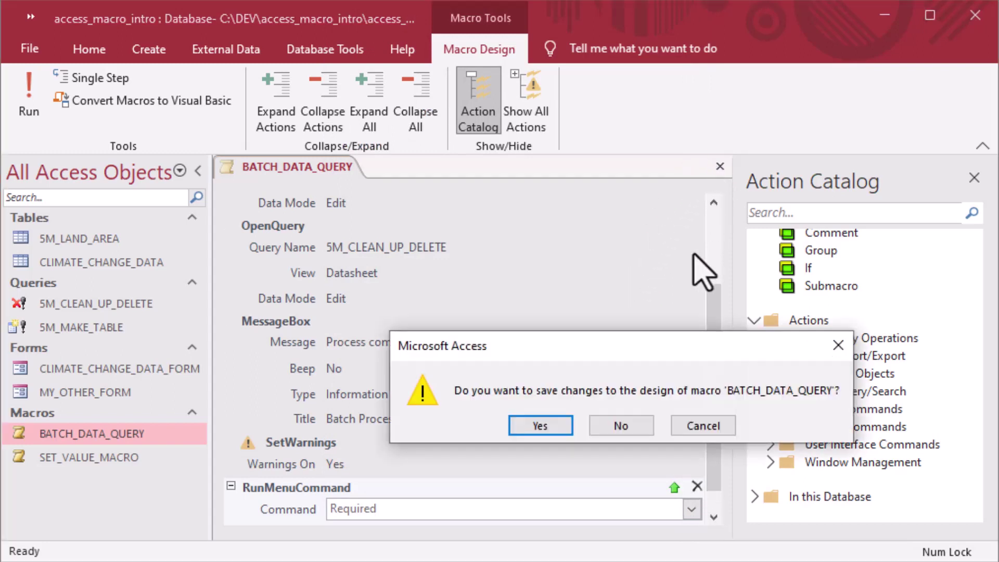
{"action": "left_click", "coordinate": [635, 436]}
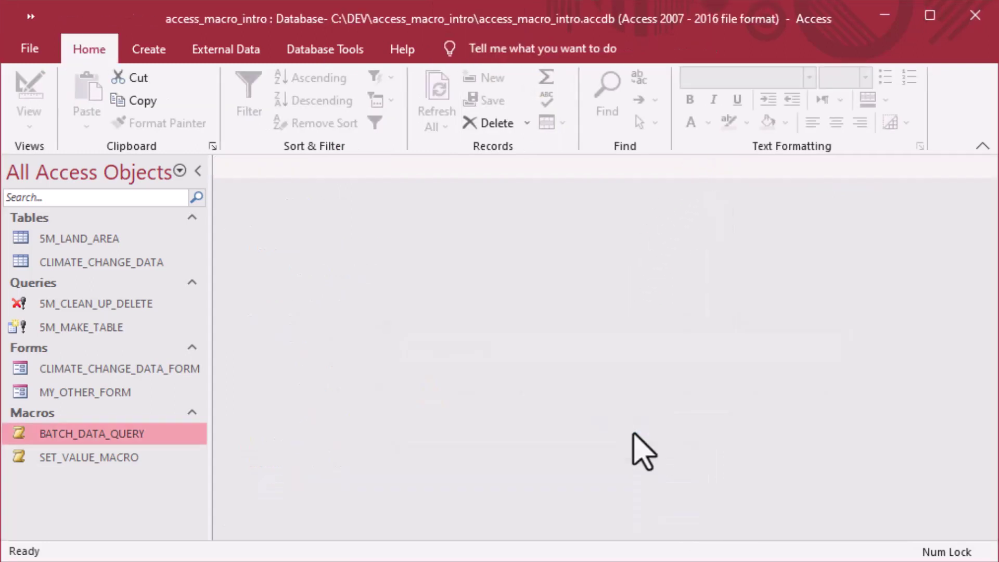